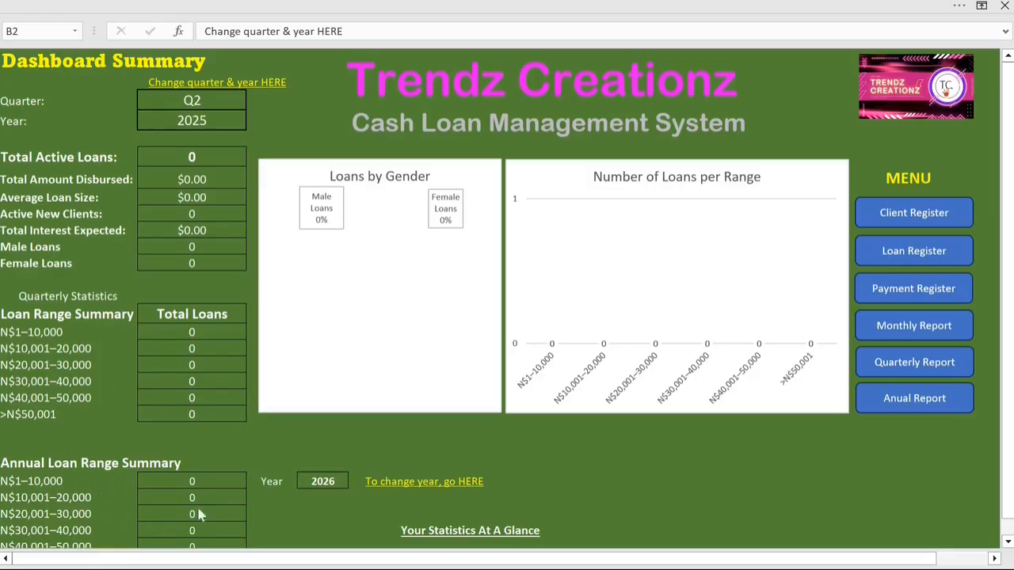
Step: Look through the dashboard's quarterly statistics, annual loan range summary and the loan and salary range charts
scroll(179, 466, down, 1)
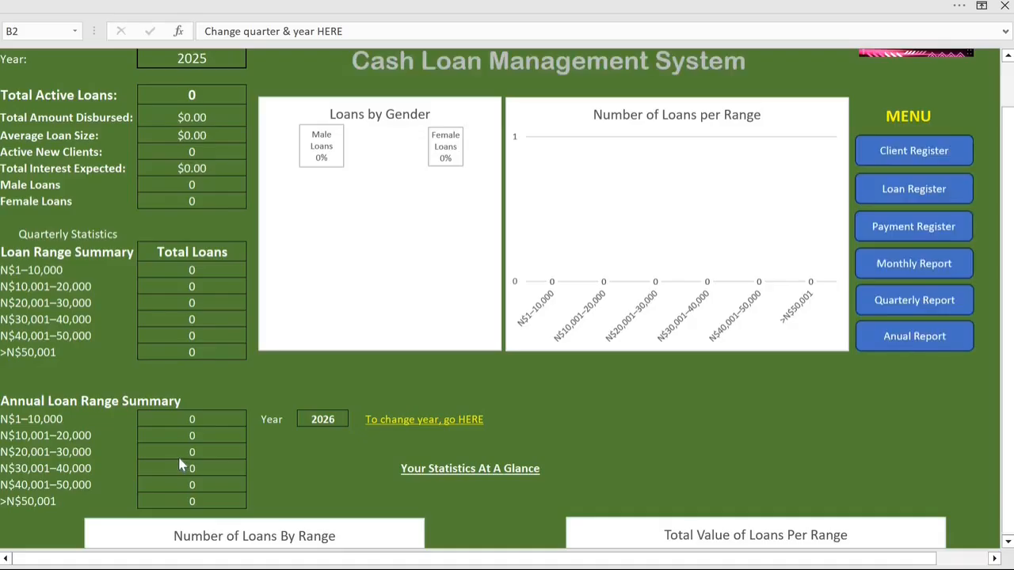
scroll(187, 442, down, 2)
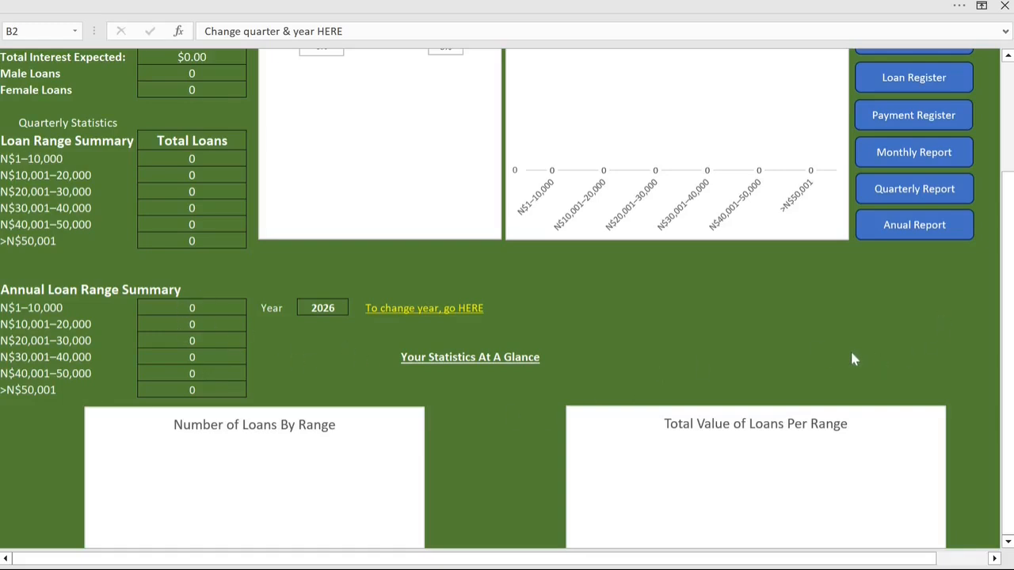
scroll(853, 359, down, 4)
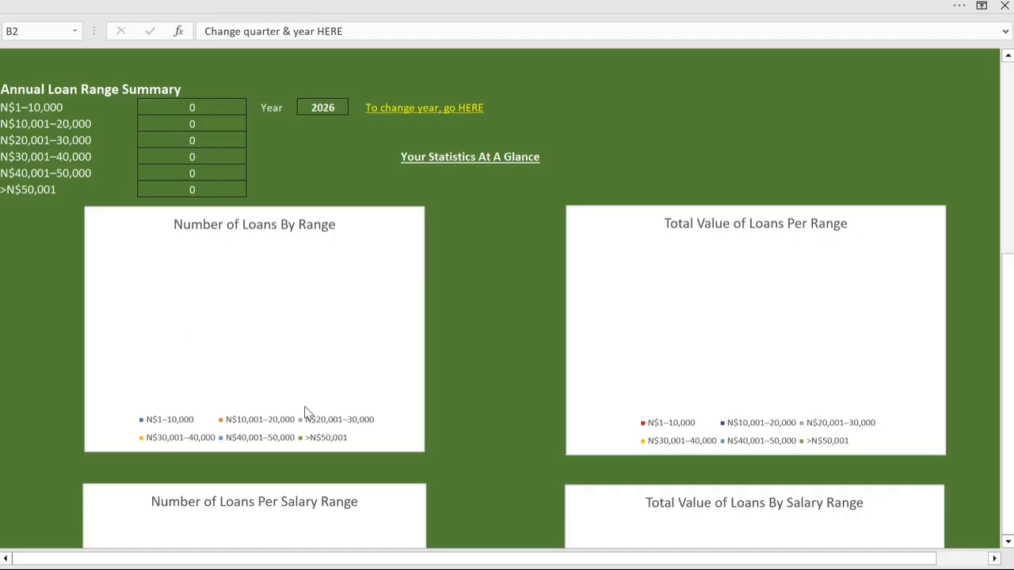
scroll(650, 366, down, 4)
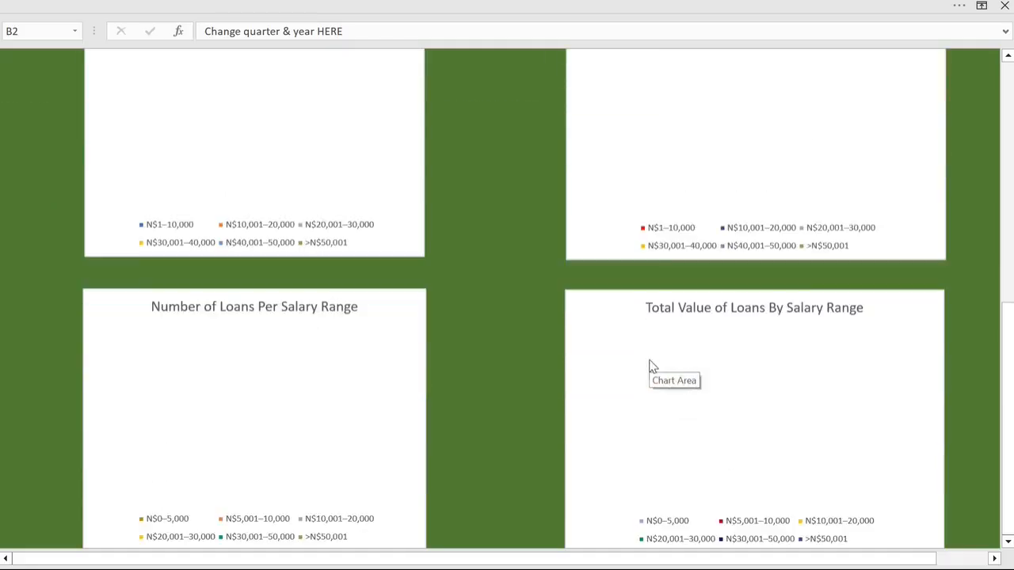
scroll(626, 357, down, 1)
scroll(706, 377, up, 3)
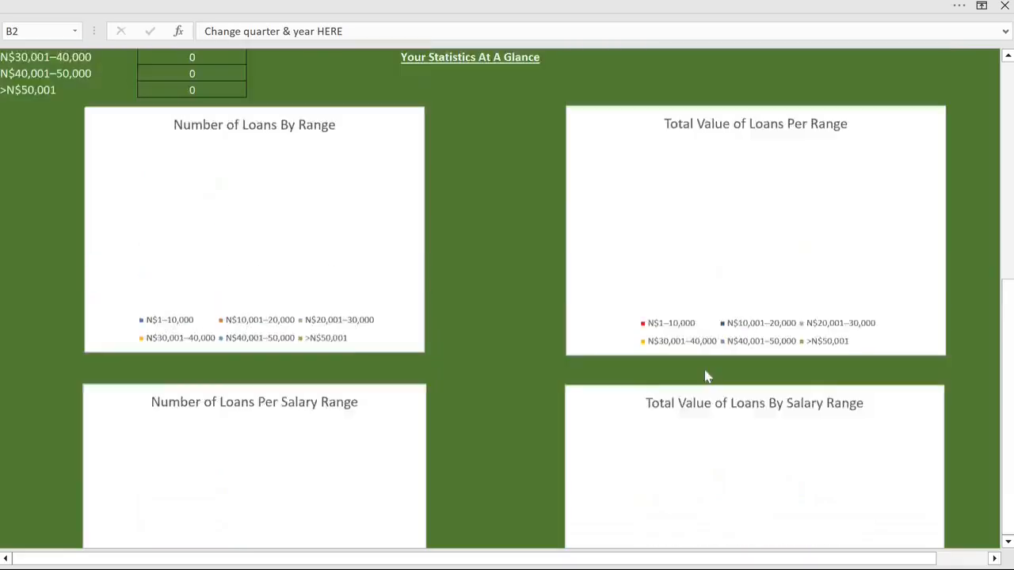
scroll(705, 376, up, 10)
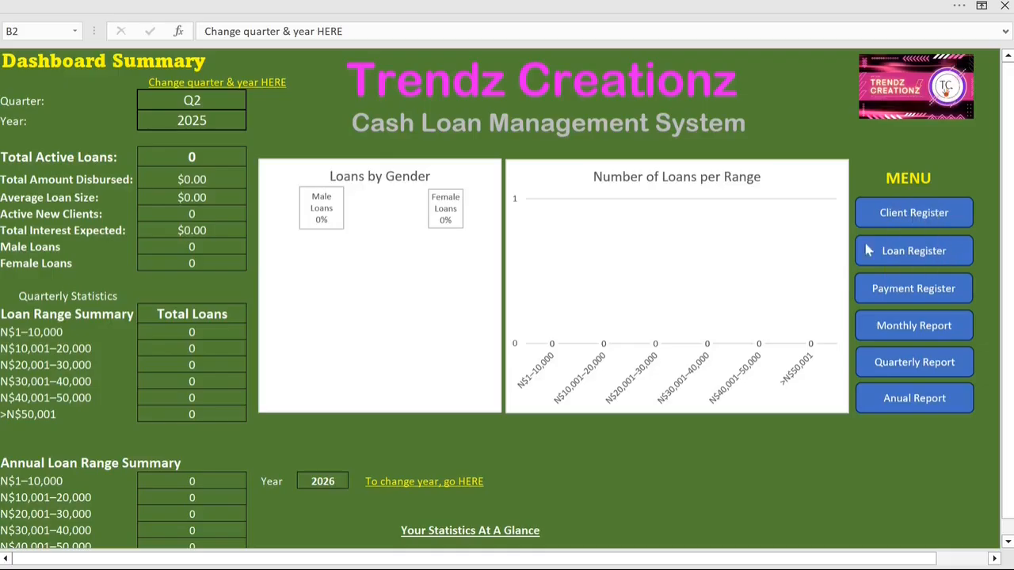
Step: Open the Client Register sheet and select the existing client's ID
click(924, 220)
click(924, 220)
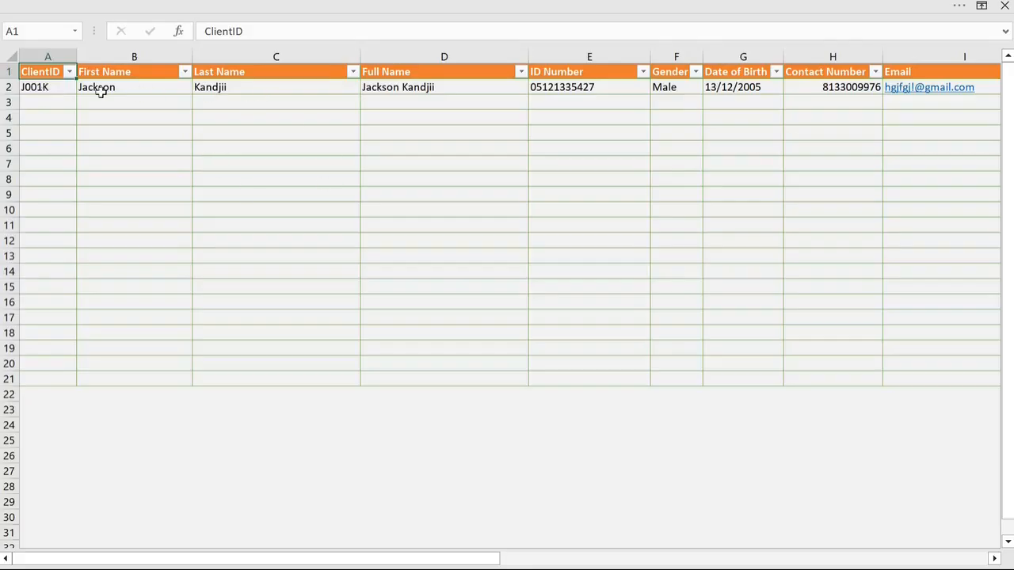
click(43, 89)
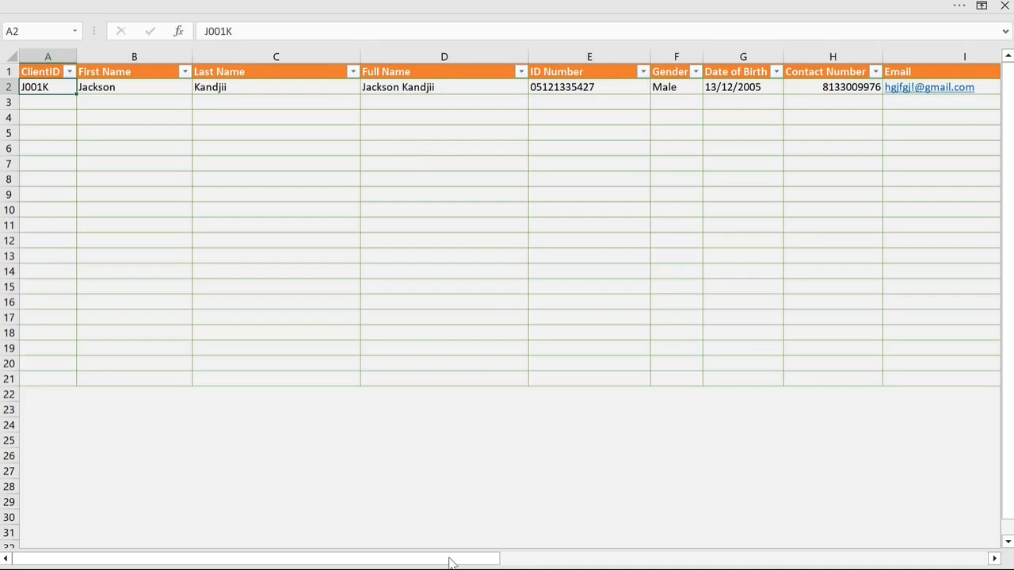
mouse_move(452, 560)
mouse_down()
mouse_move(817, 562)
mouse_move(610, 562)
mouse_move(445, 542)
mouse_up()
Step: Clear the client ID, first name and last name from the client record in row 2
click(53, 102)
click(58, 88)
key(Delete)
click(114, 90)
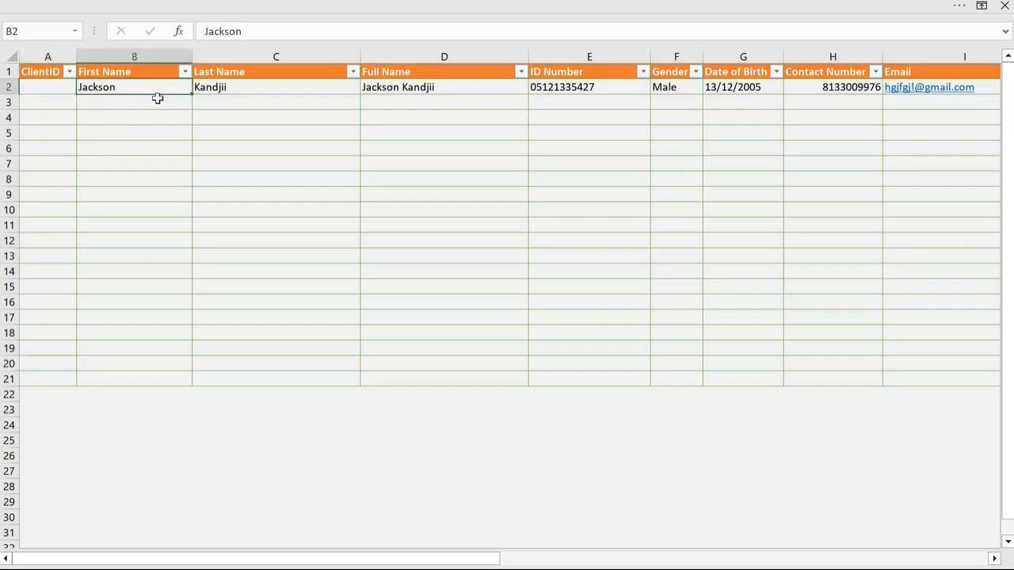
key(Delete)
click(214, 88)
key(Delete)
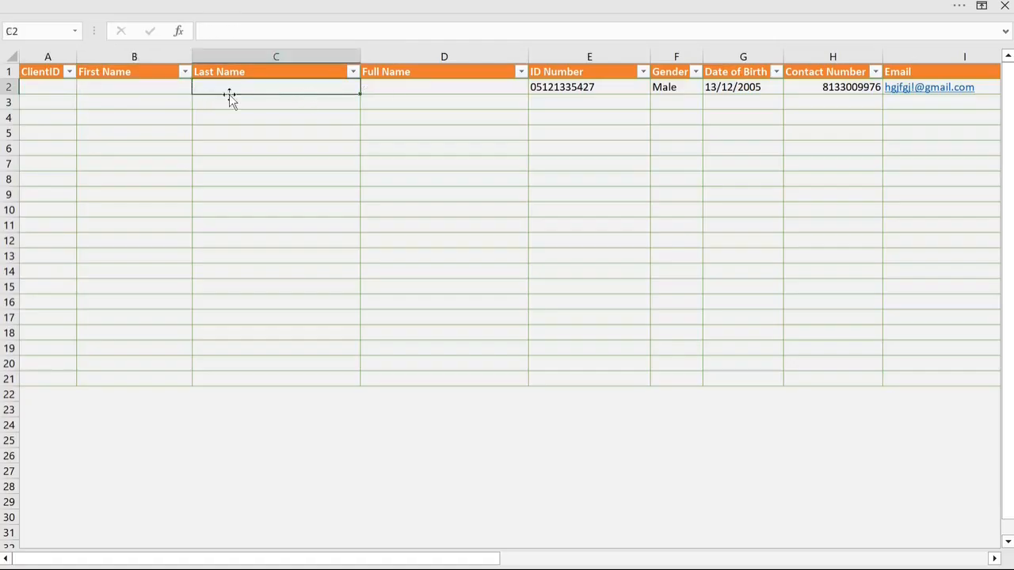
click(59, 121)
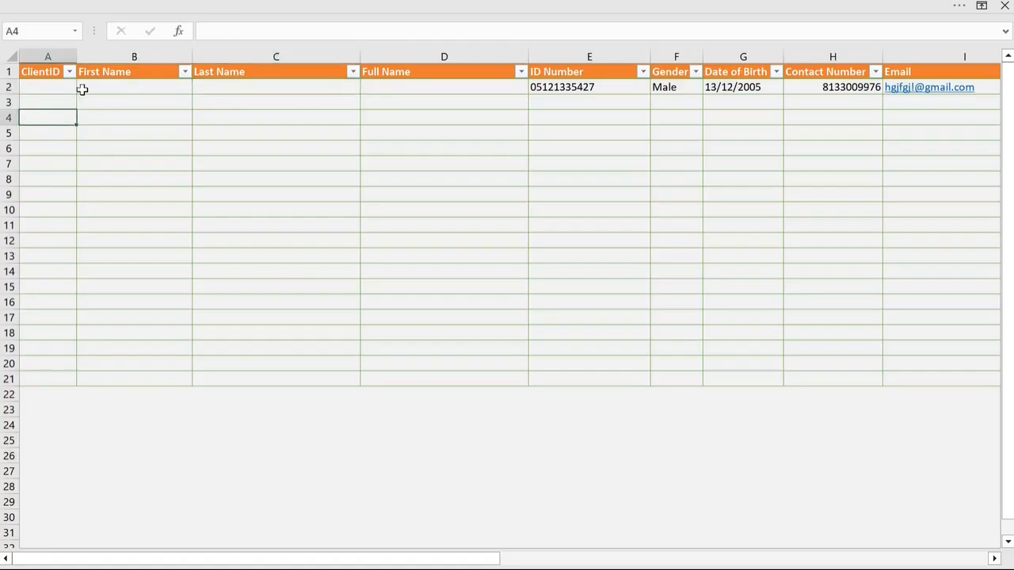
Step: Enter the client ID in row 2, made of the first-name initial, a three-digit number and the surname initial
click(57, 89)
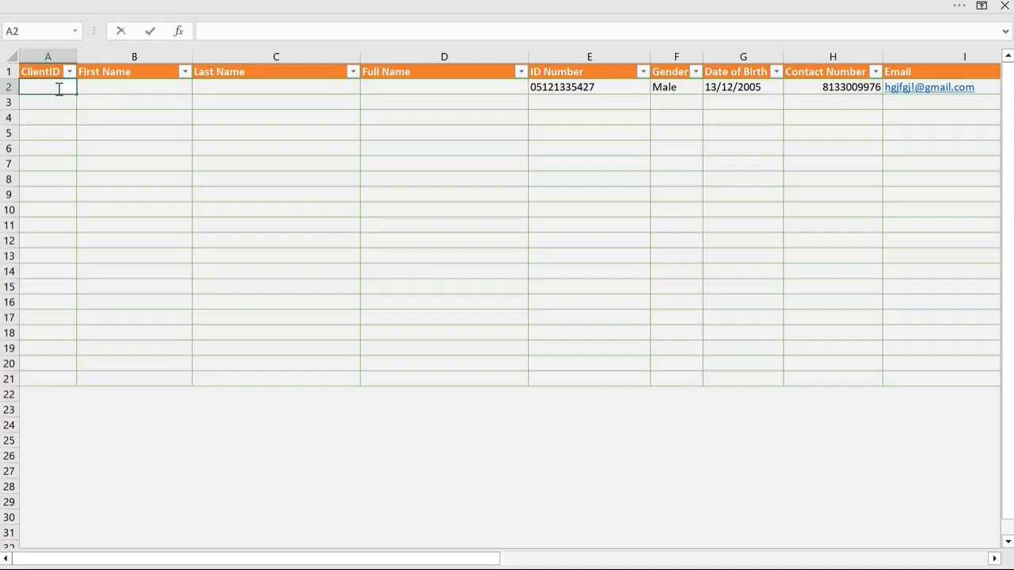
text(J001K)
Step: Fill in the client's first name and last name in row 2
click(110, 88)
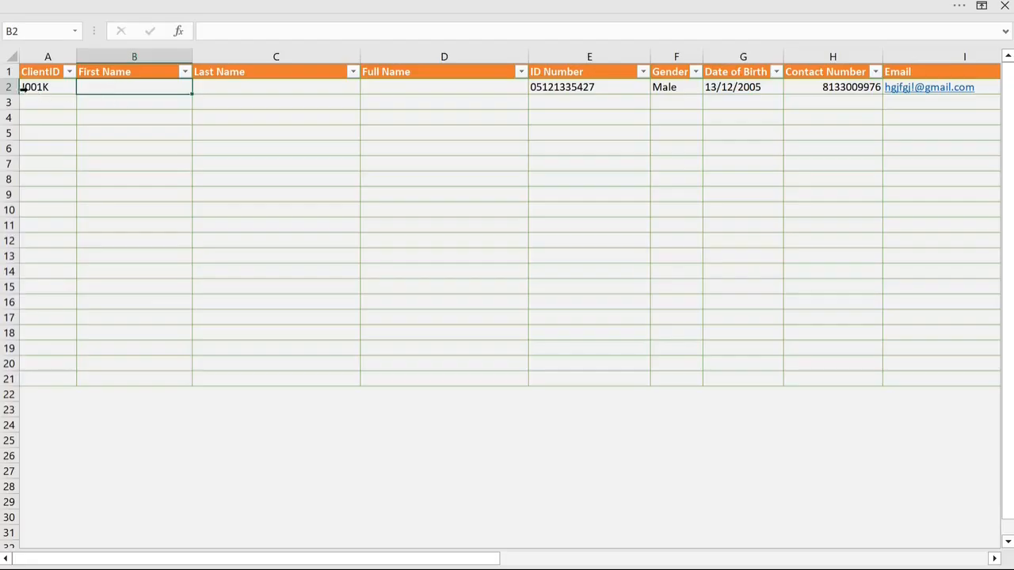
double_click(127, 86)
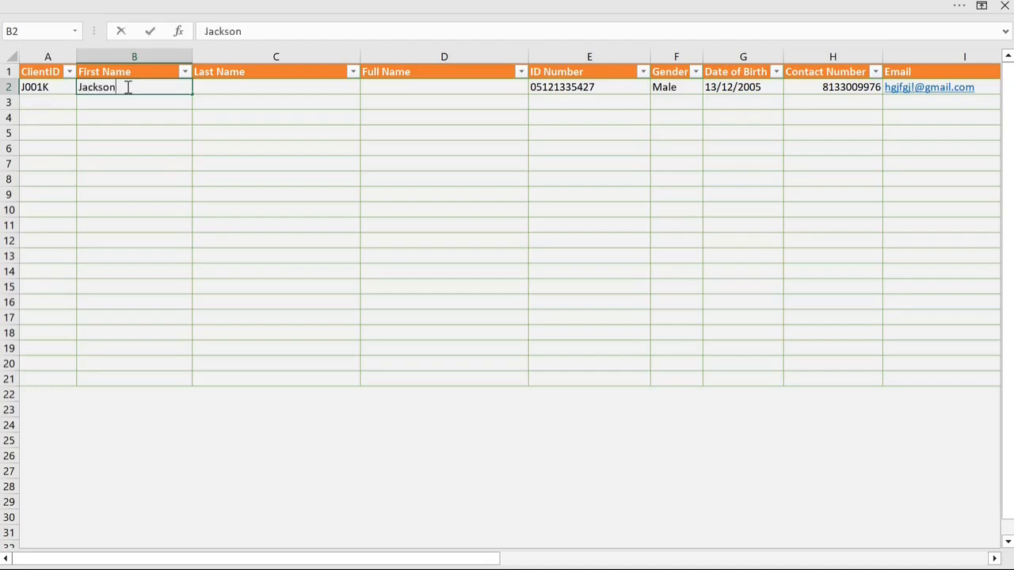
click(238, 90)
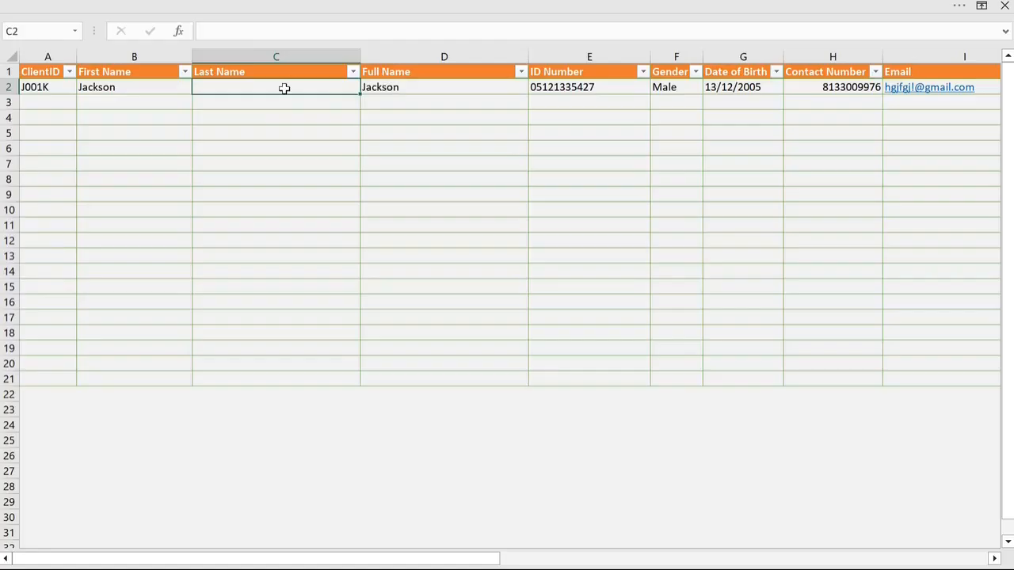
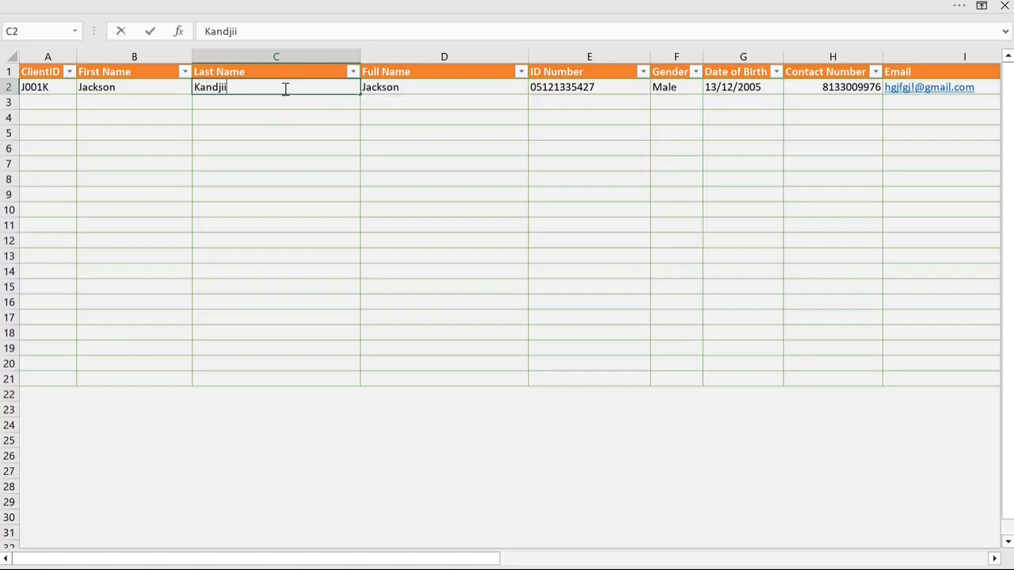
click(324, 145)
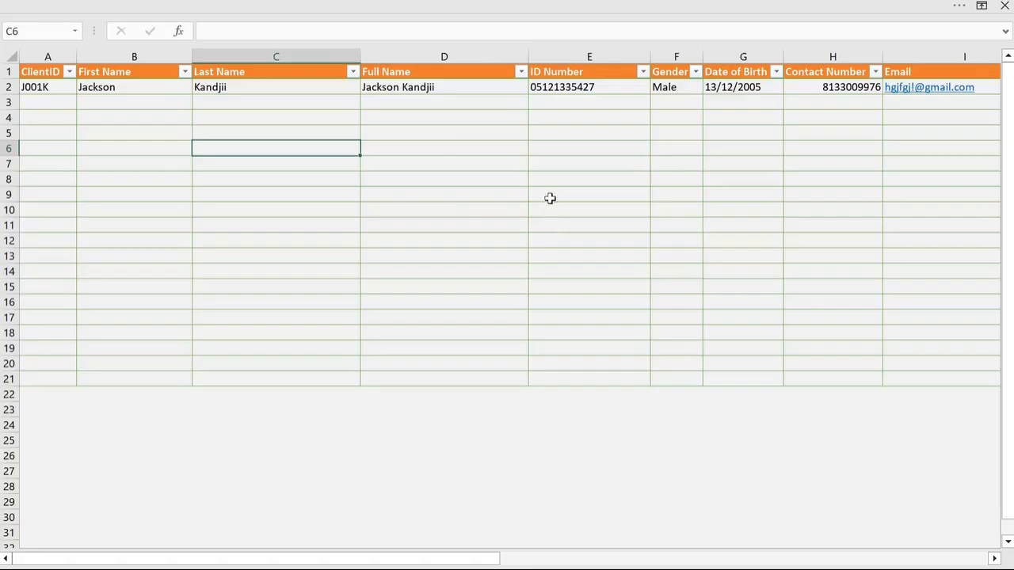
Step: Replace the ID number in the client's row with a new one
click(589, 89)
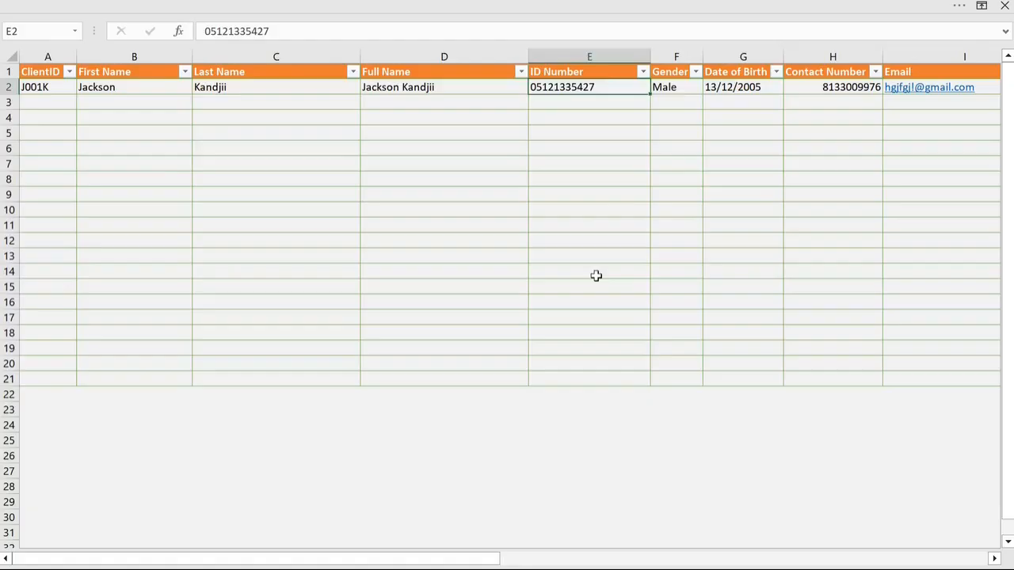
key(Delete)
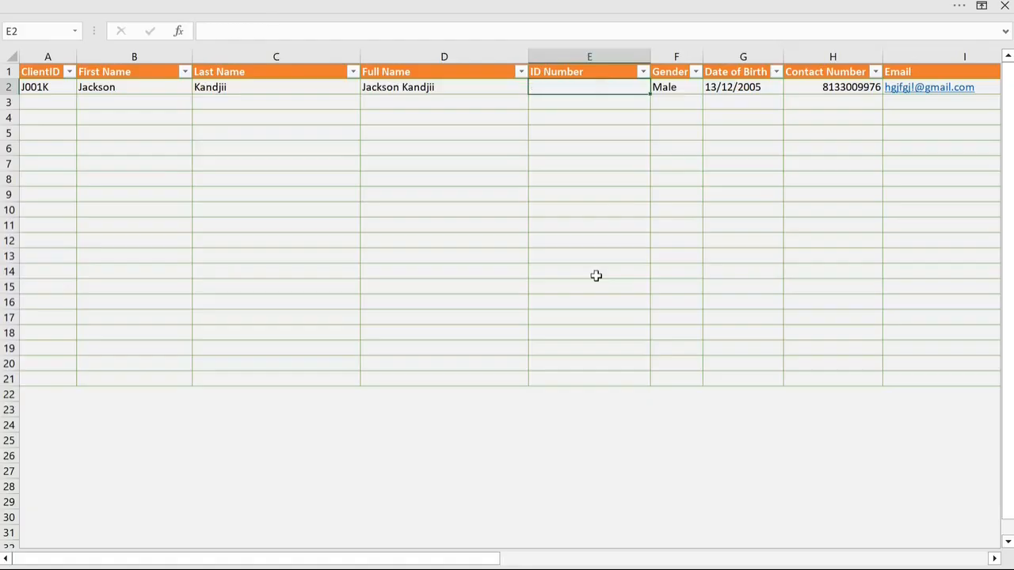
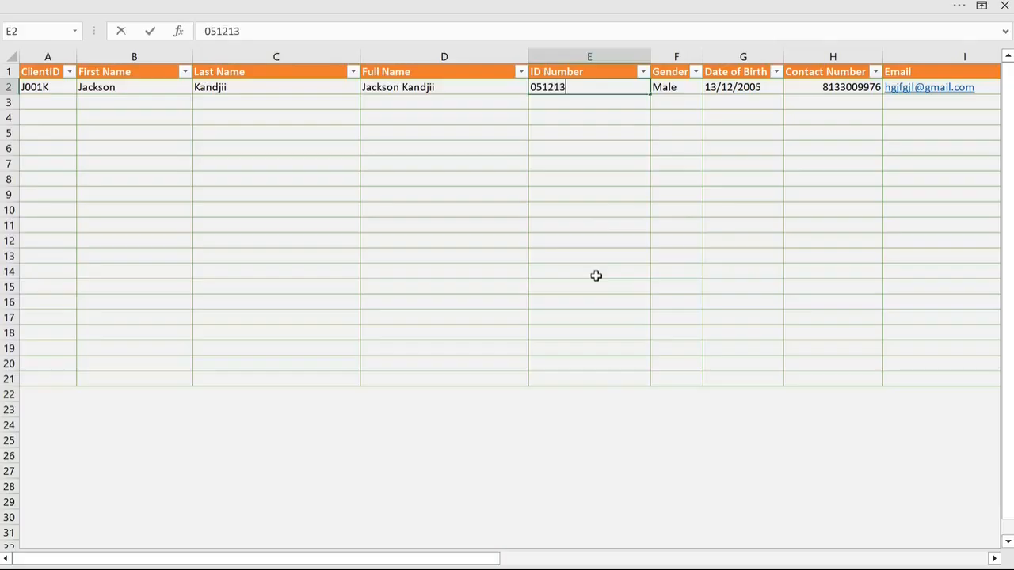
click(597, 276)
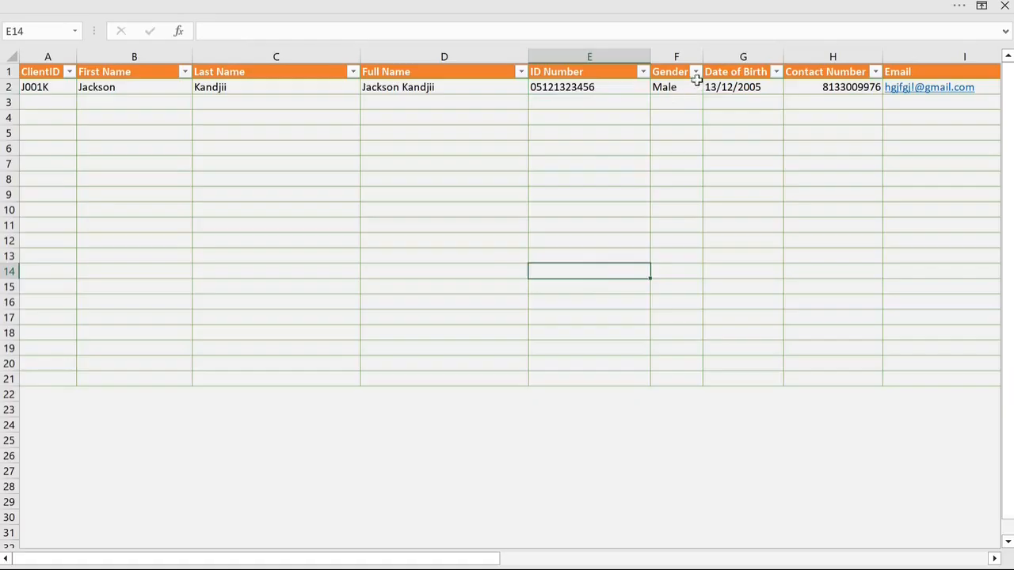
Step: Choose Male as the client's gender in row 2
click(686, 88)
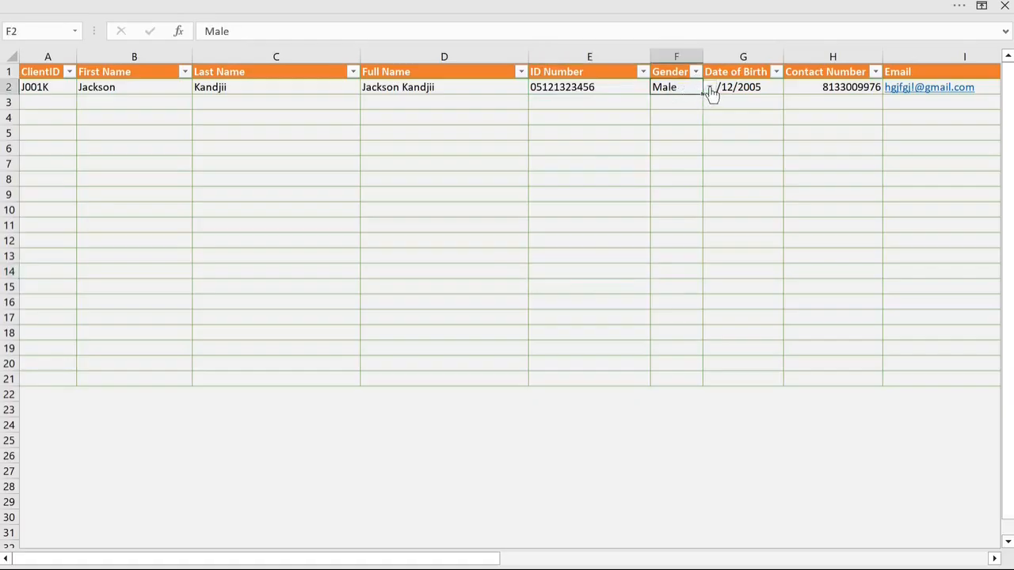
click(709, 88)
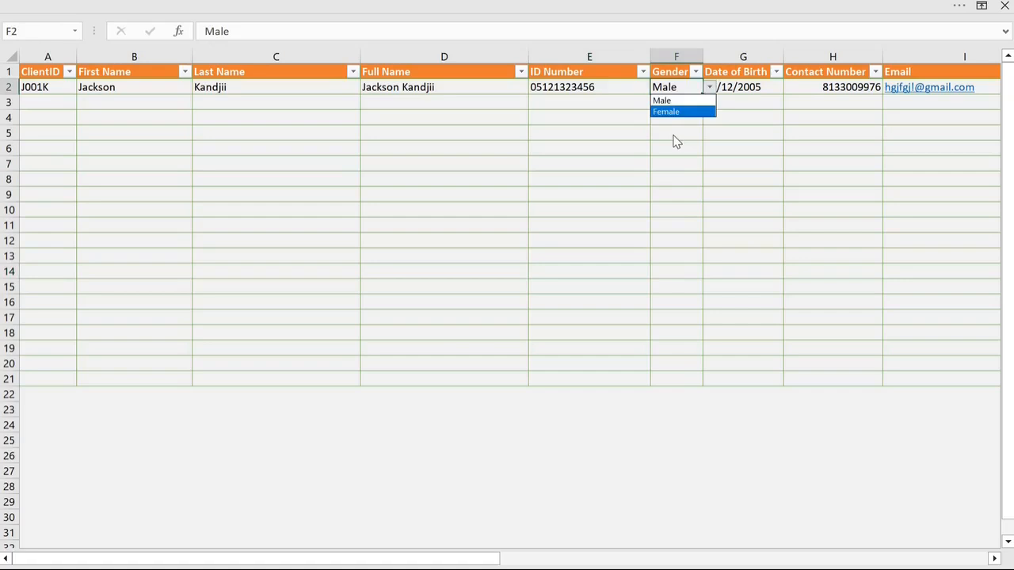
click(674, 101)
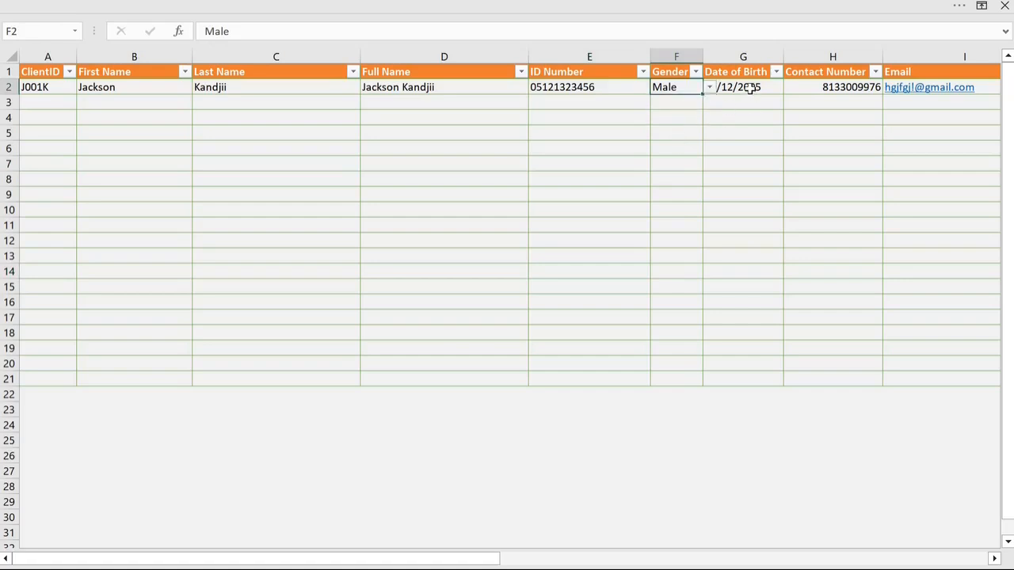
Step: Review the client's date of birth, contact number, salary, employer and address entries in row 2
click(748, 89)
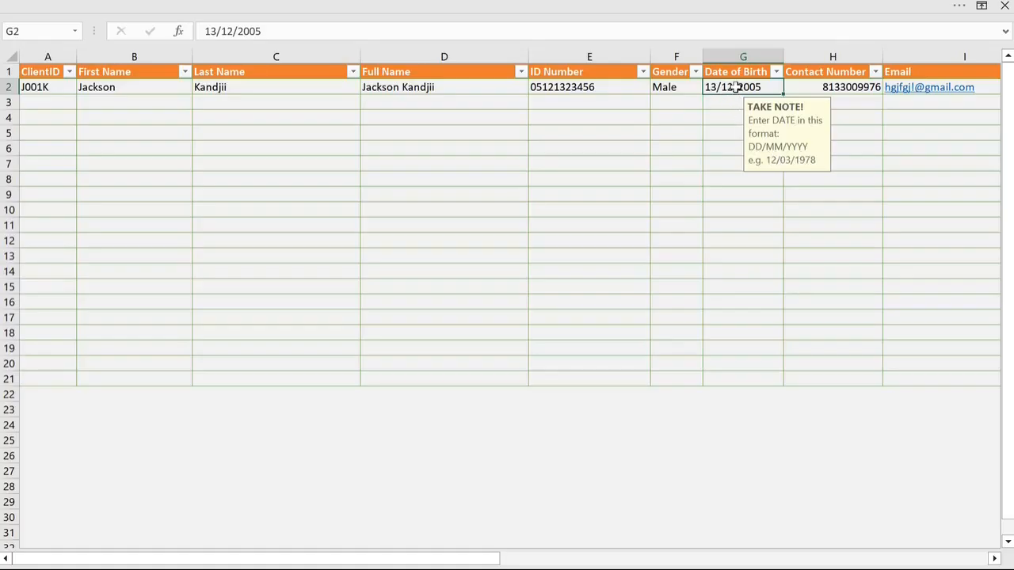
click(805, 87)
drag(467, 563, 737, 564)
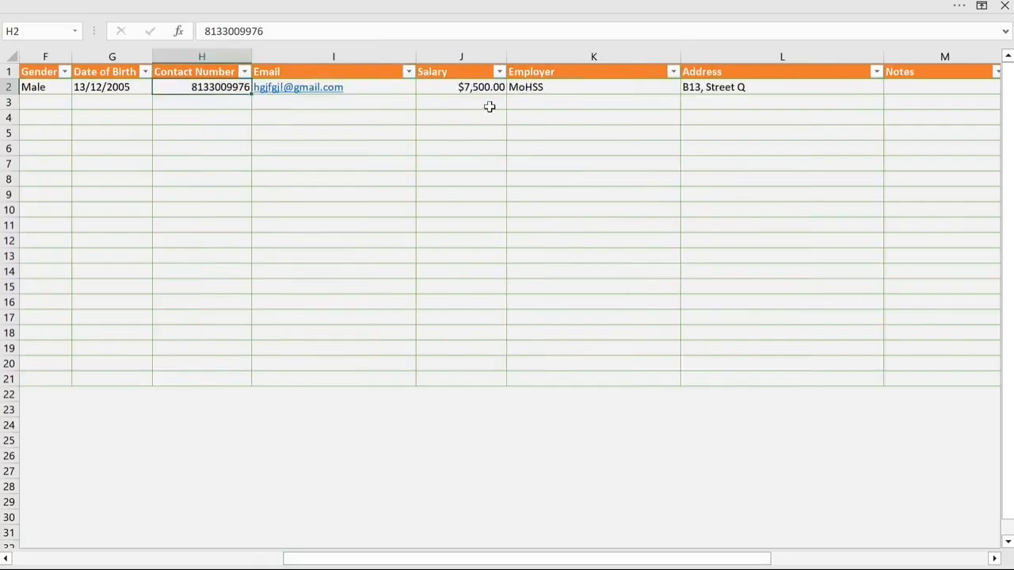
click(462, 86)
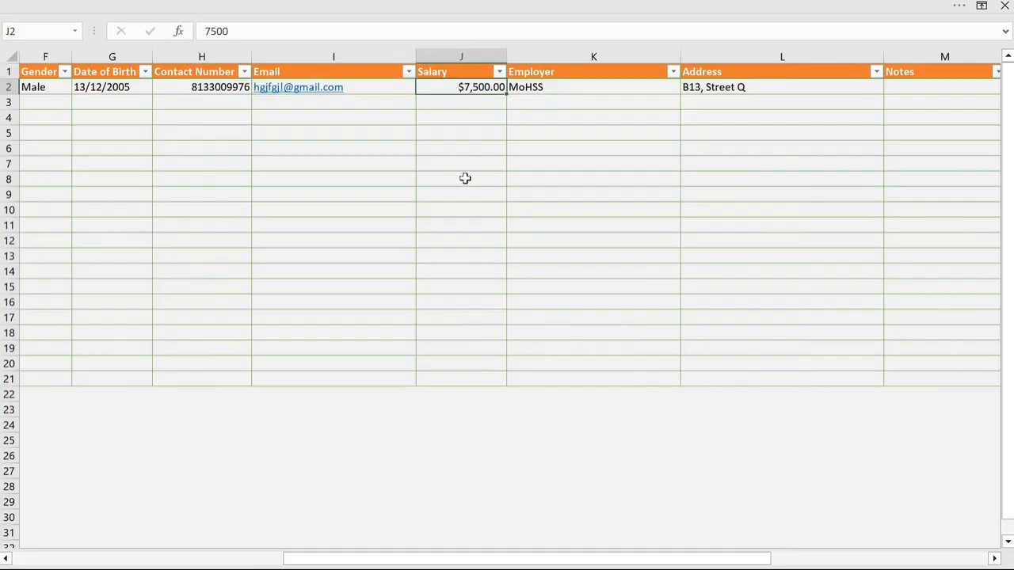
click(546, 88)
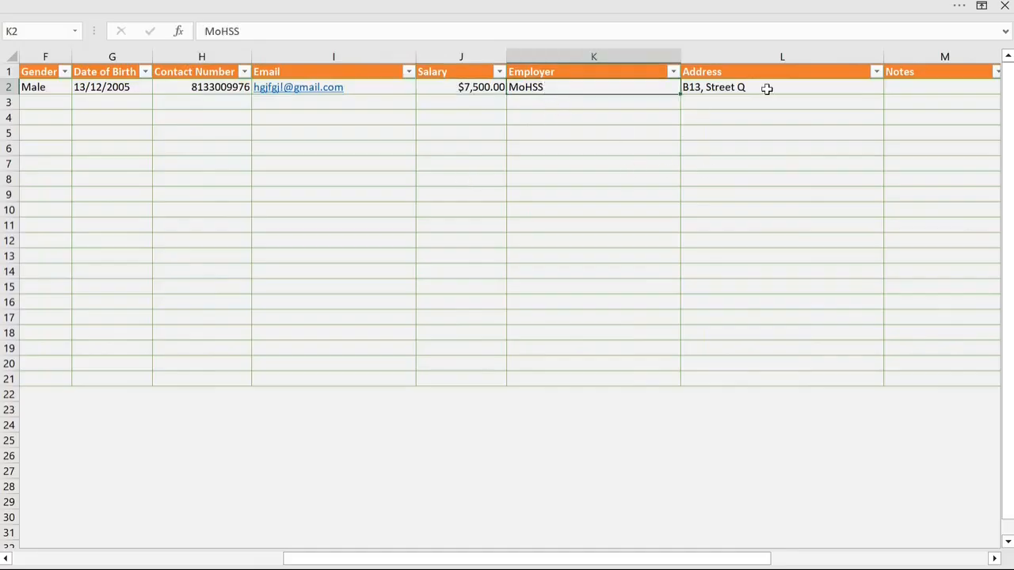
click(767, 89)
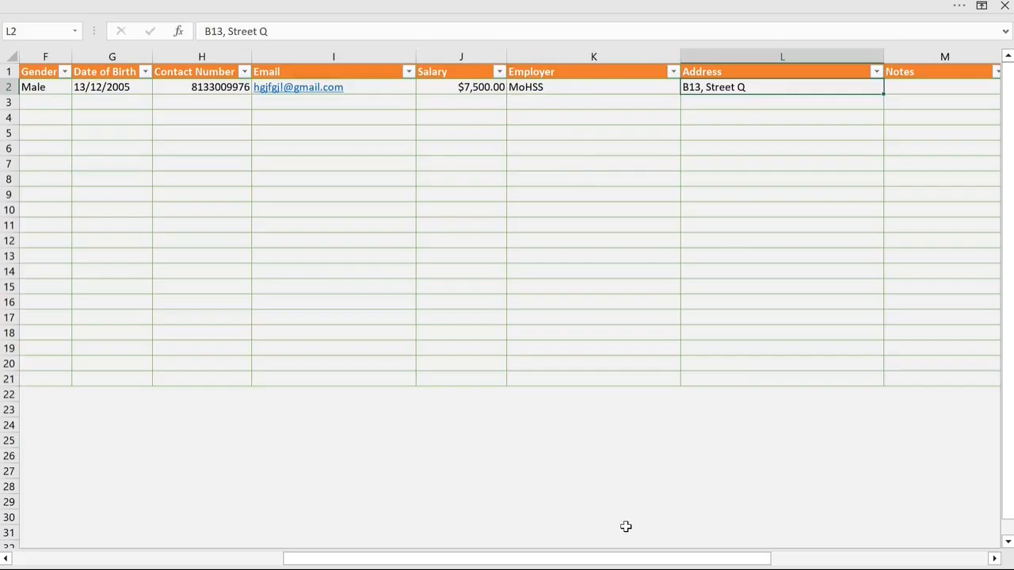
Step: Enter the note "First timer" for the client in row 2 and return to the first columns of the register
drag(621, 562, 736, 562)
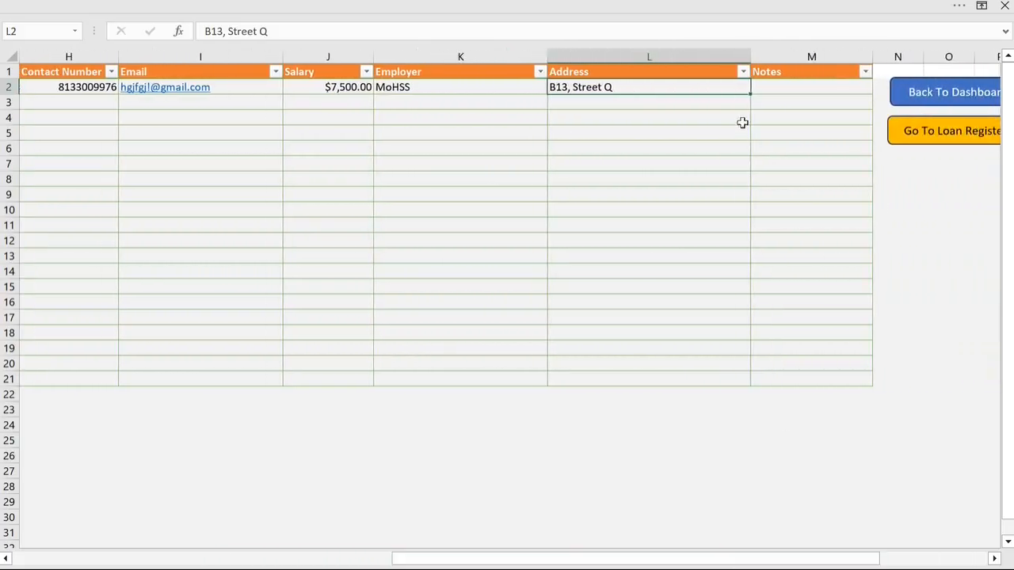
click(800, 88)
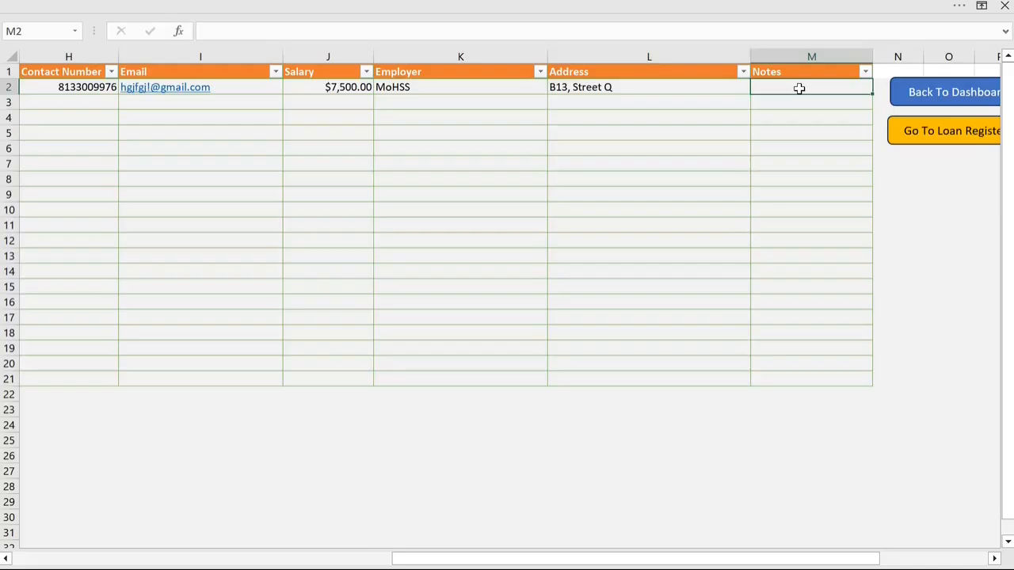
text(First t)
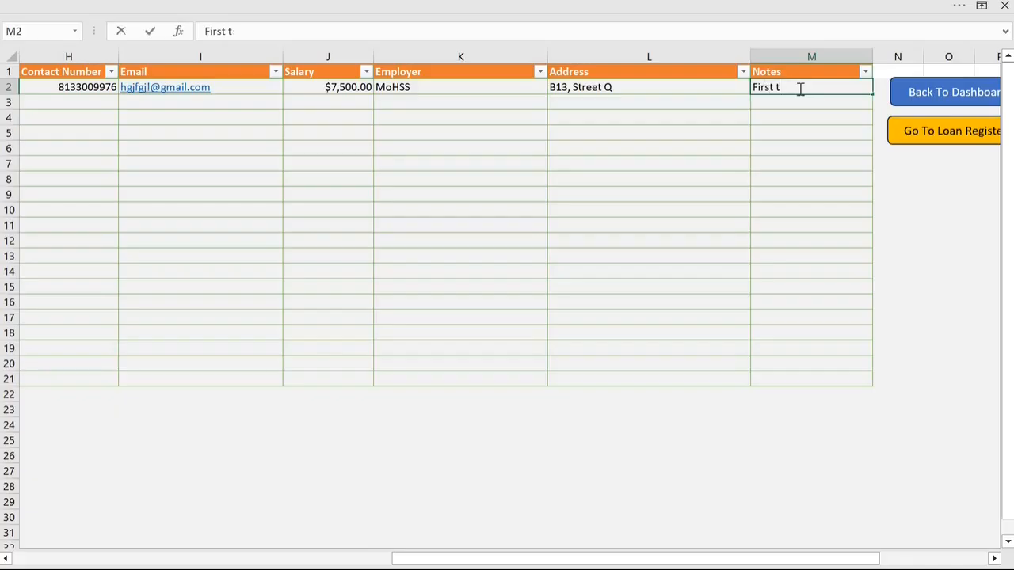
text(mer)
key(Left)
key(Left)
key(Left)
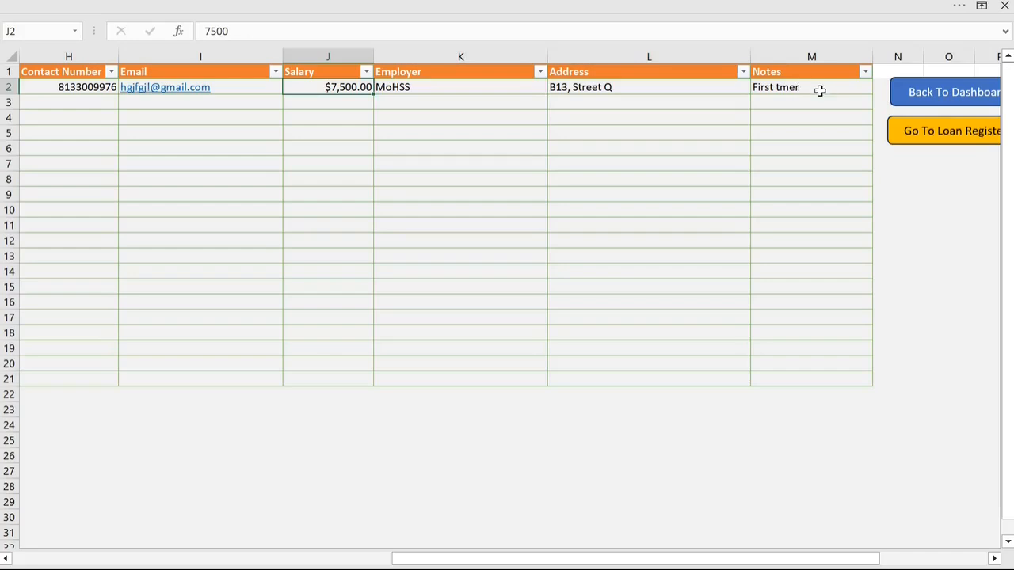
click(820, 90)
click(229, 32)
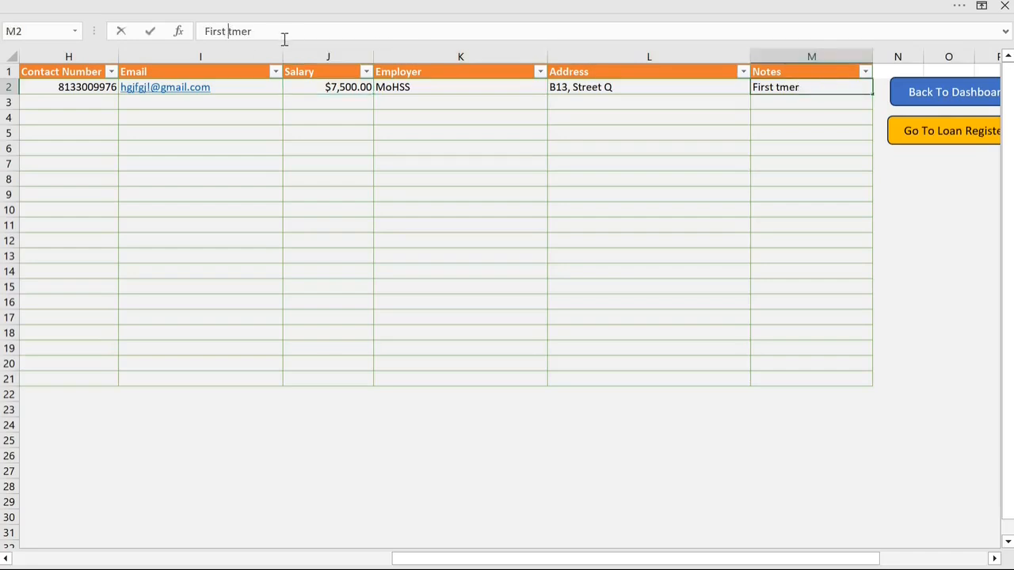
text(i)
key(ctrl+Return)
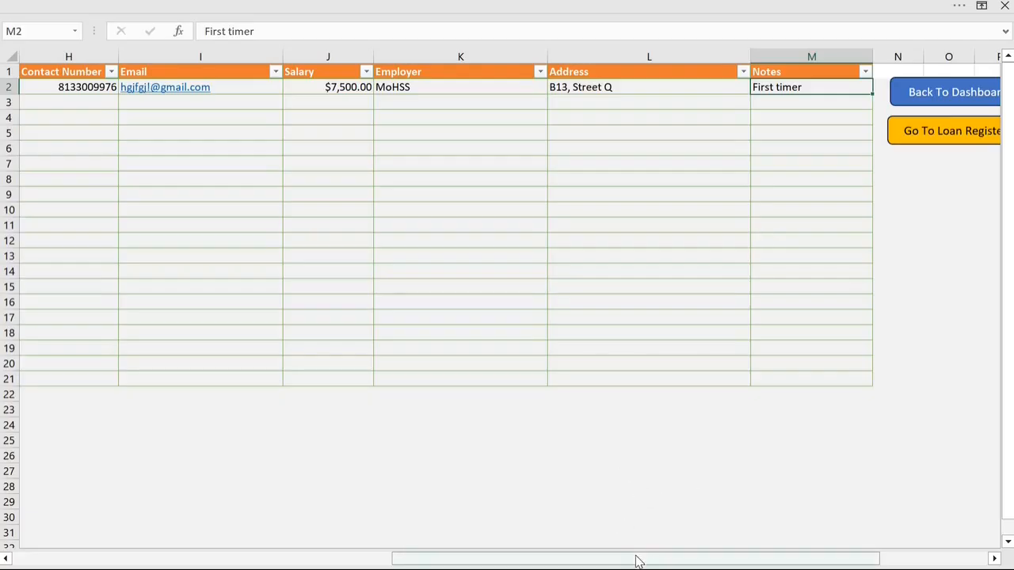
drag(638, 559, 109, 558)
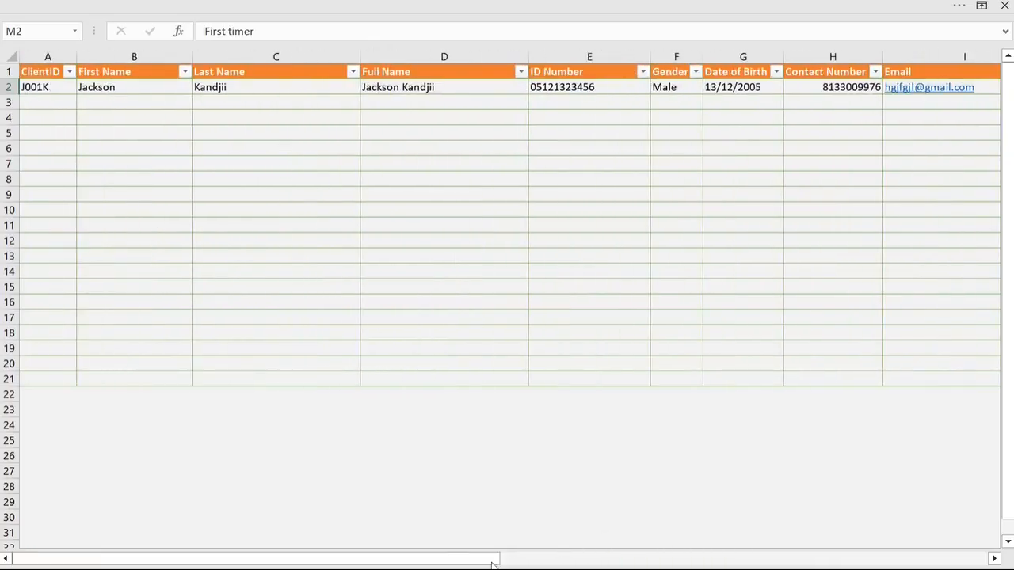
Step: Go to the Loan Register and clear the ClientID entry in row 2
drag(438, 560, 736, 562)
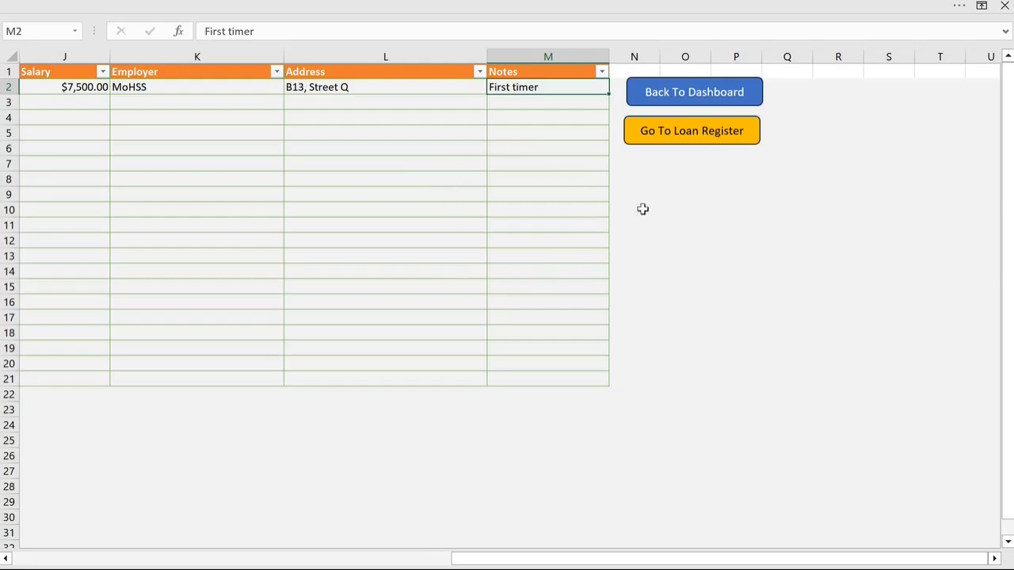
click(701, 136)
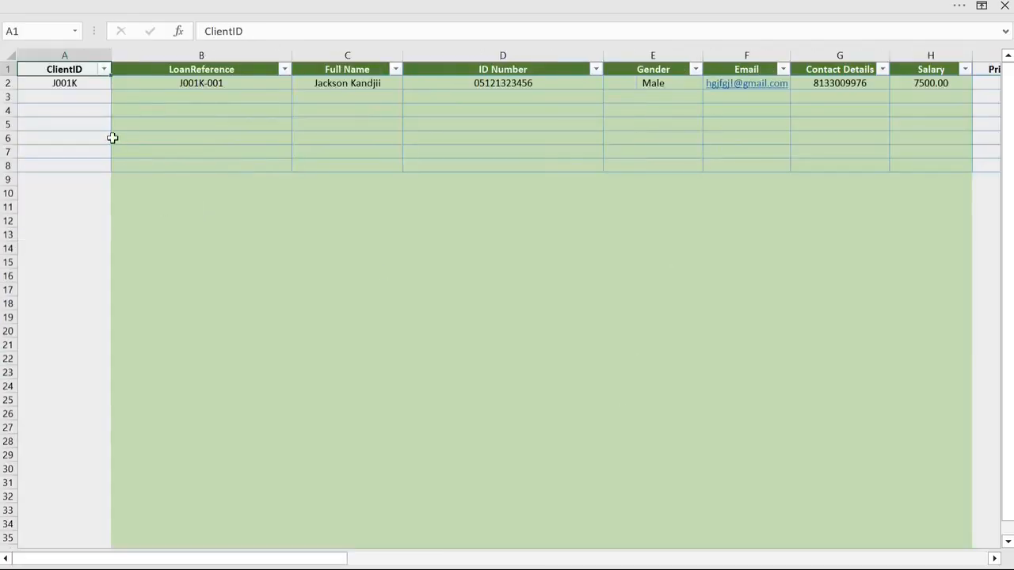
click(87, 83)
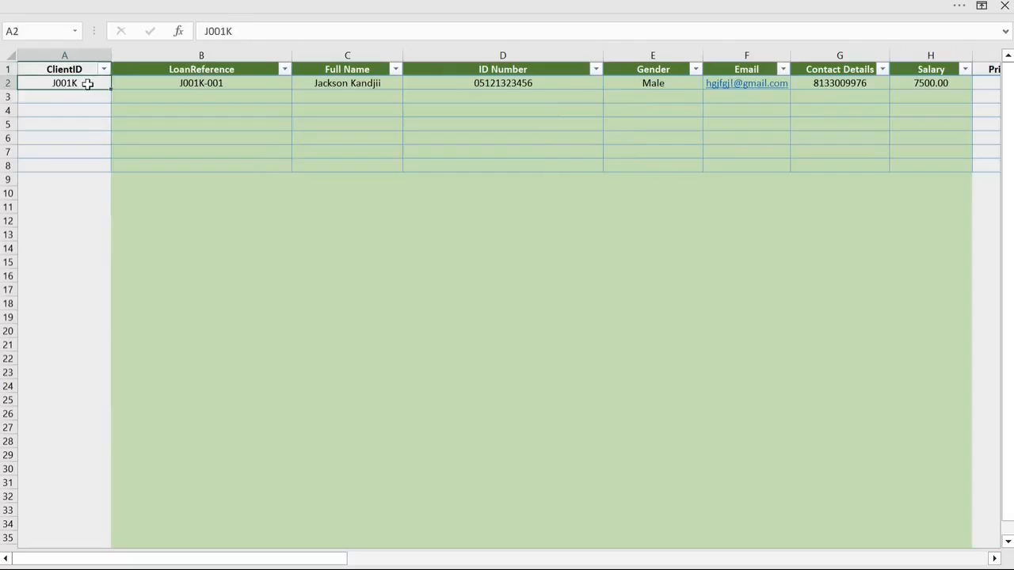
key(Delete)
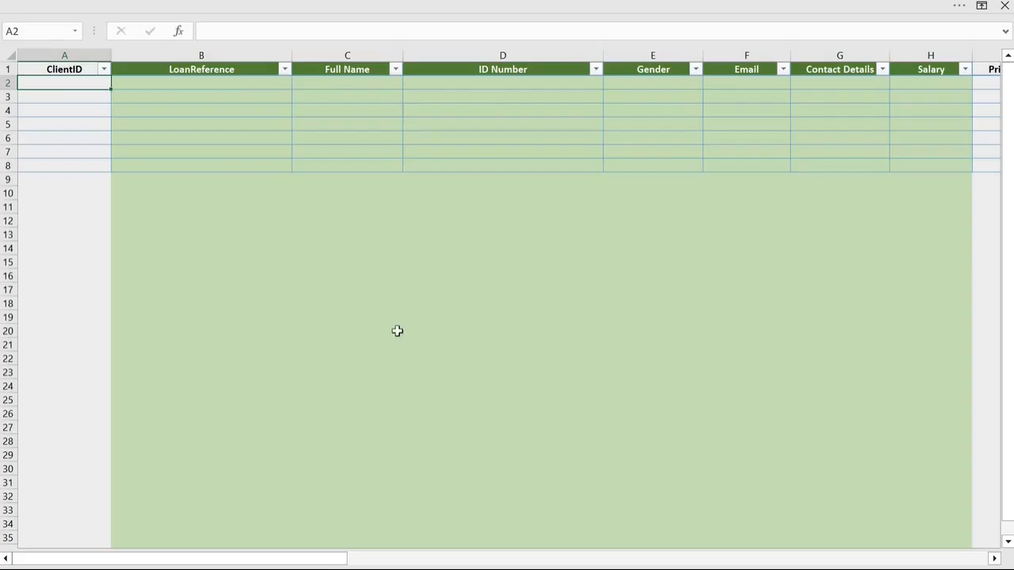
Step: Clear the Principal Amount and Approval Date entries in row 2 of the Loan Register
drag(328, 564, 453, 564)
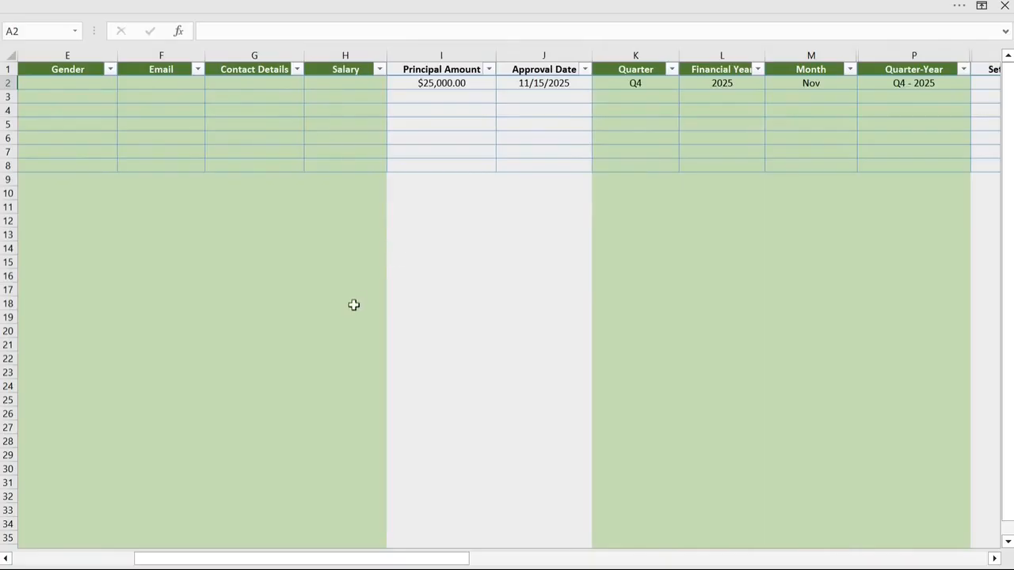
click(457, 86)
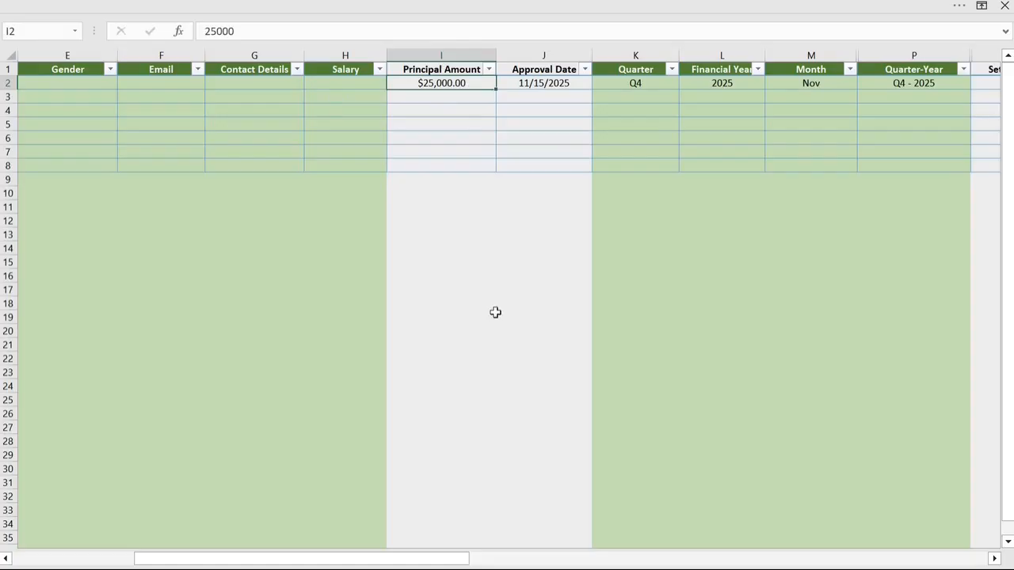
key(Delete)
click(542, 86)
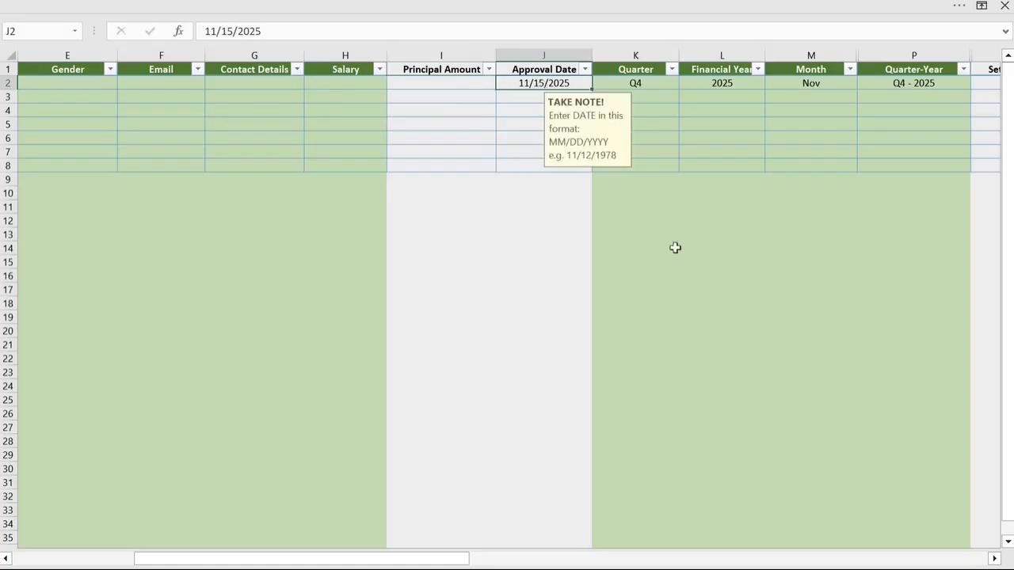
key(Delete)
Step: Examine the Loan Register's manual-entry columns in row 2: ClientID, Principal Amount, Approval Date and Settlement Date
drag(461, 561, 309, 561)
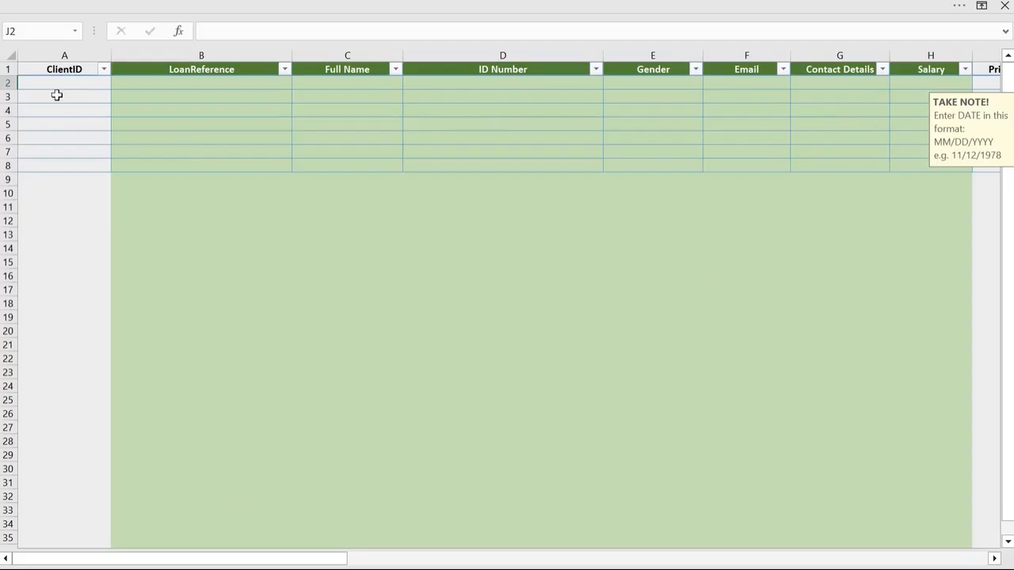
drag(234, 563, 417, 562)
click(243, 83)
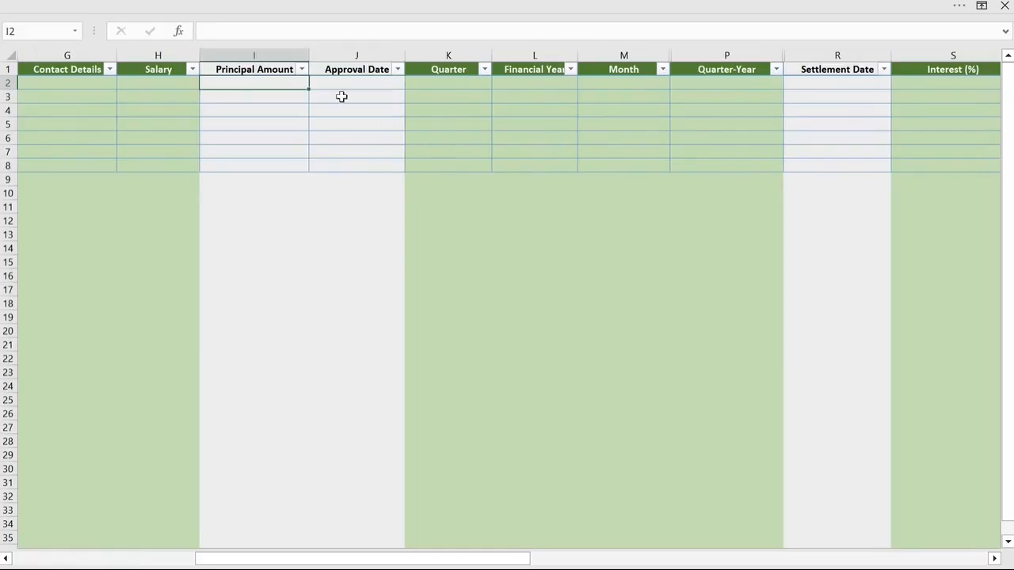
click(364, 84)
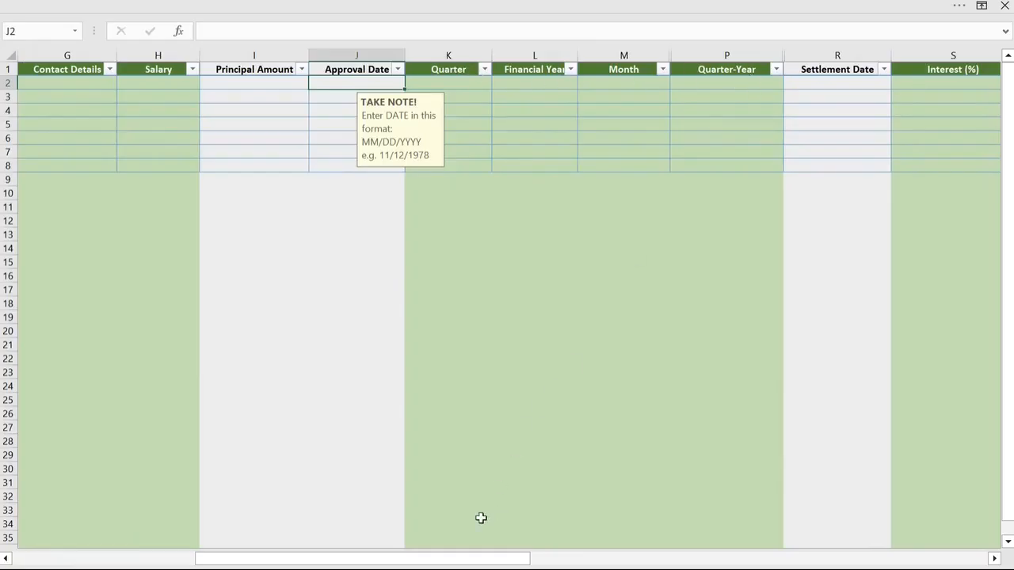
drag(481, 559, 636, 559)
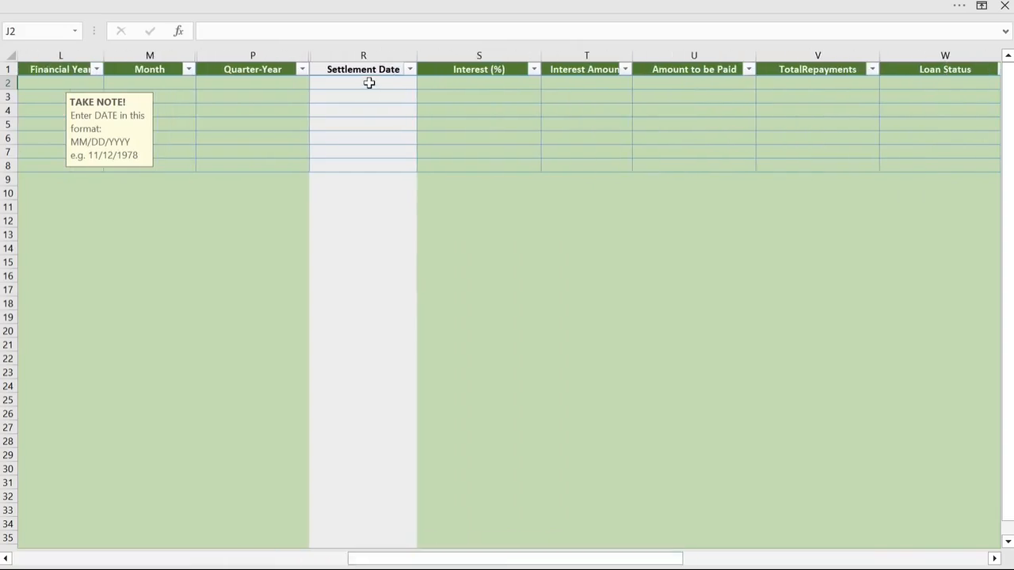
click(369, 83)
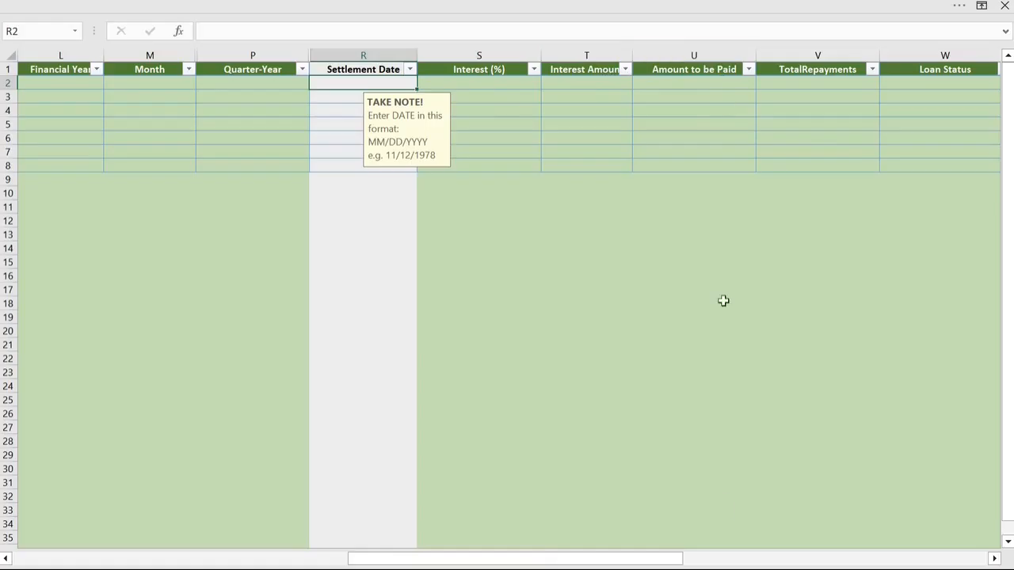
drag(530, 562, 714, 562)
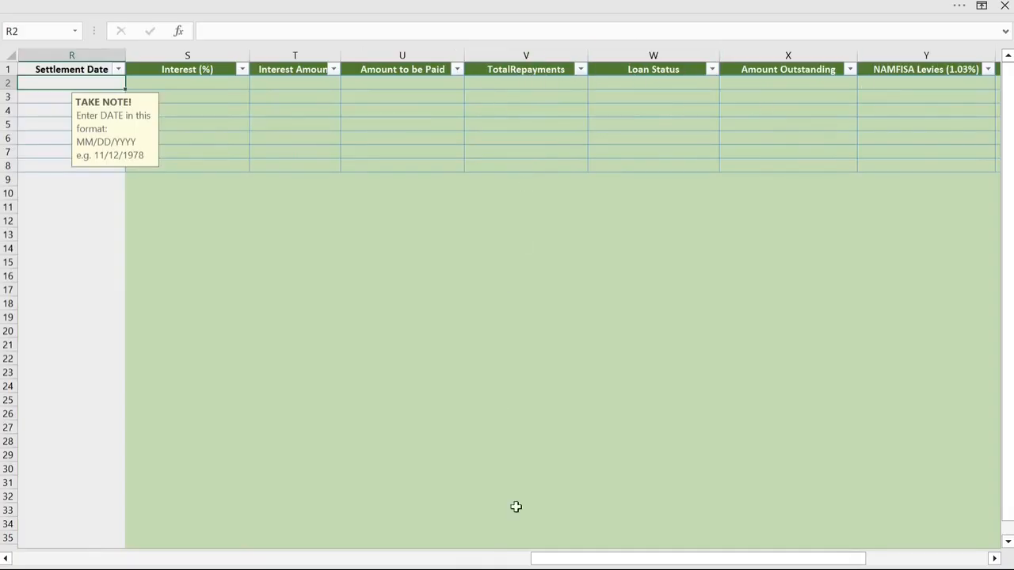
drag(573, 561, 8, 561)
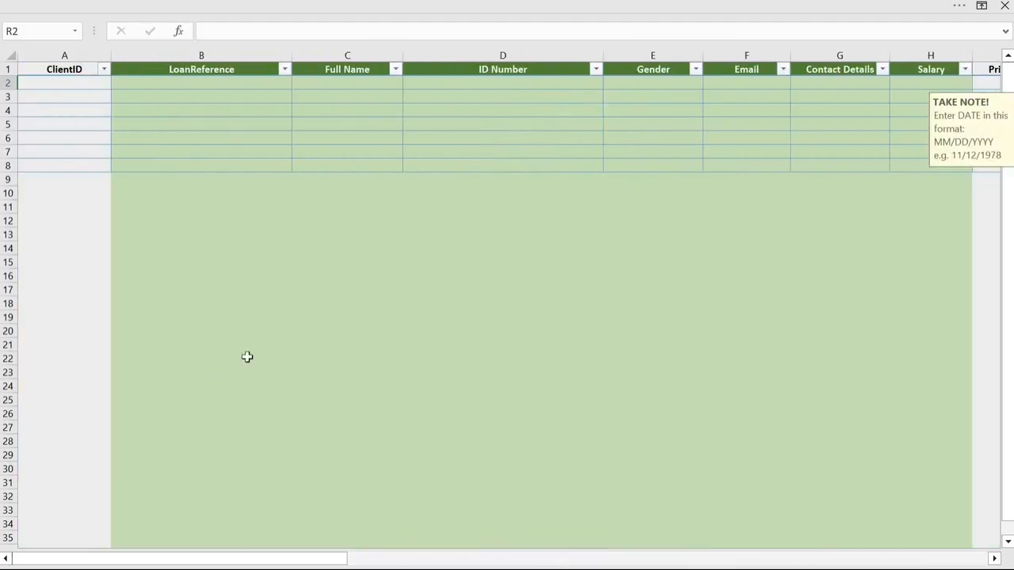
click(69, 84)
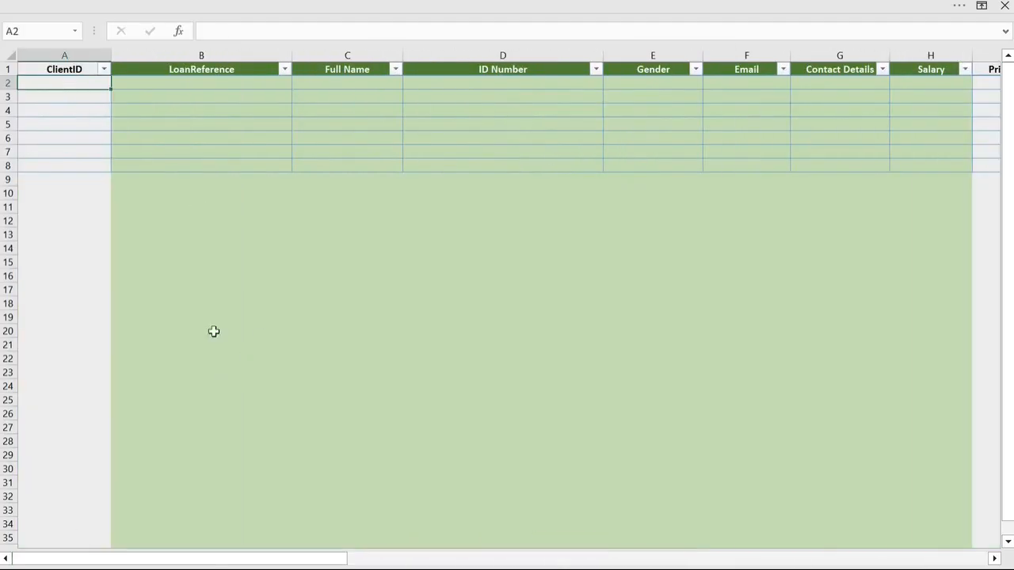
Step: Go to the Client Register and copy the client's ID from the ClientID column in row 2
drag(212, 561, 885, 564)
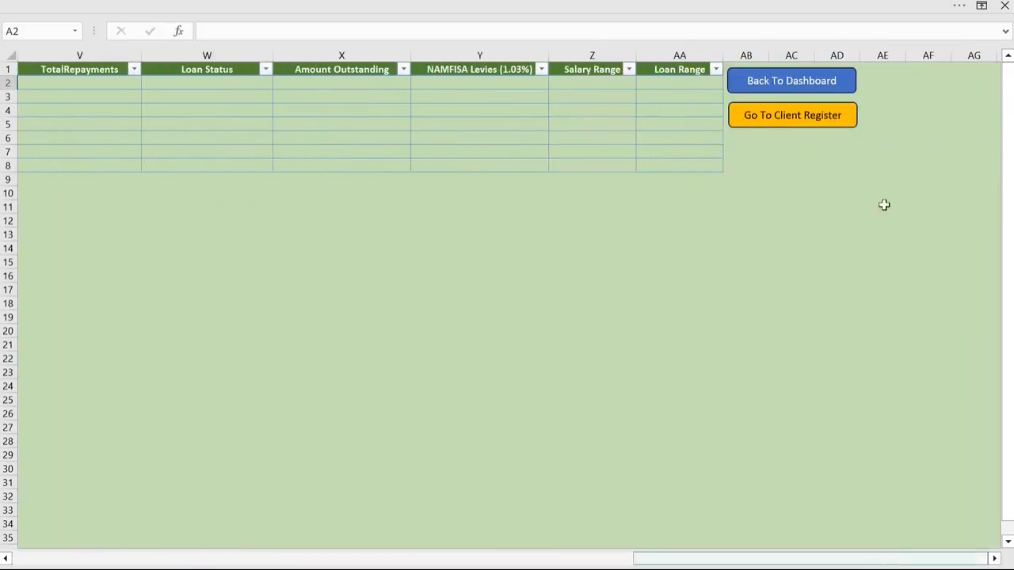
click(779, 111)
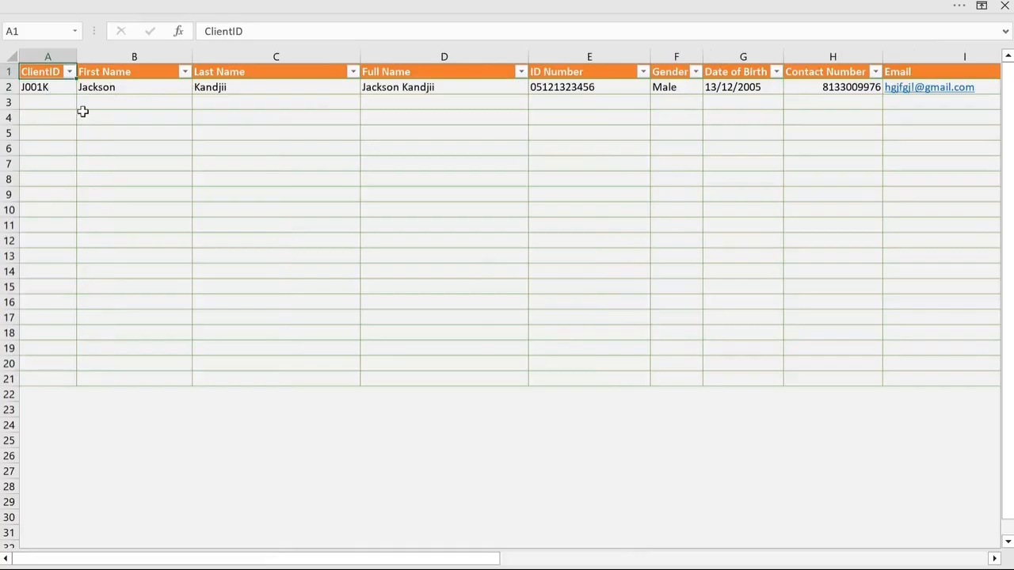
click(49, 89)
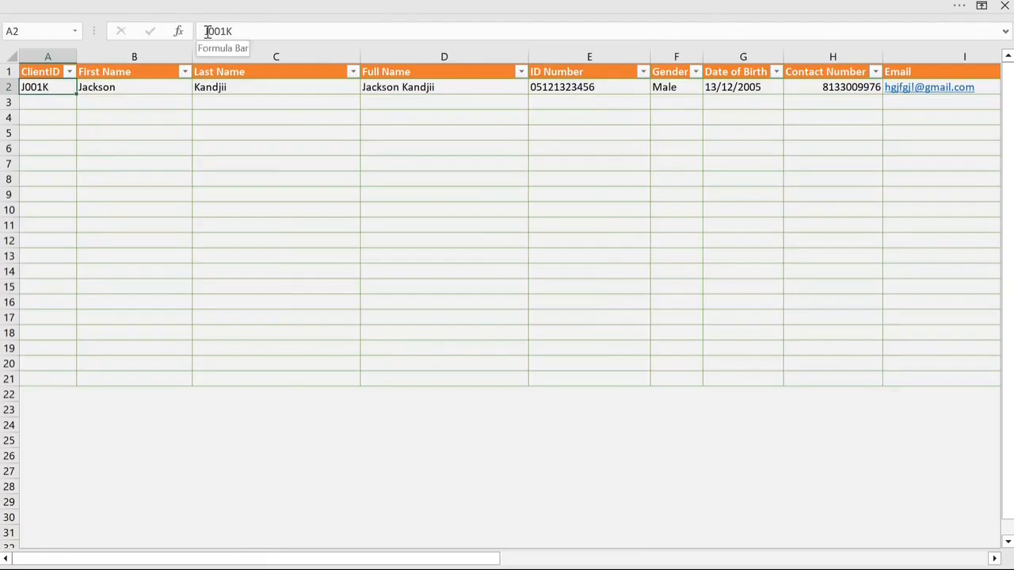
drag(205, 32, 248, 32)
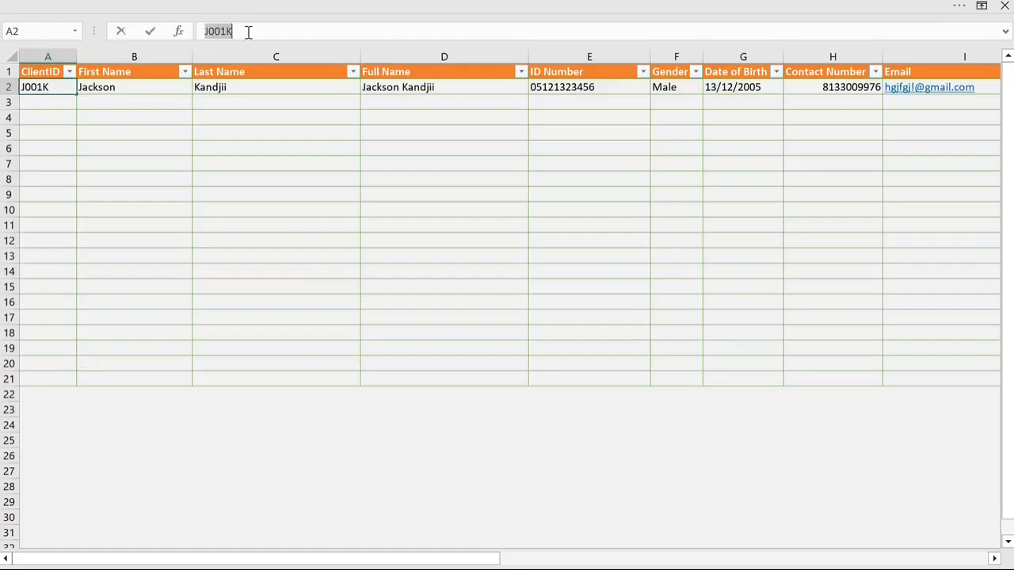
right_click(228, 36)
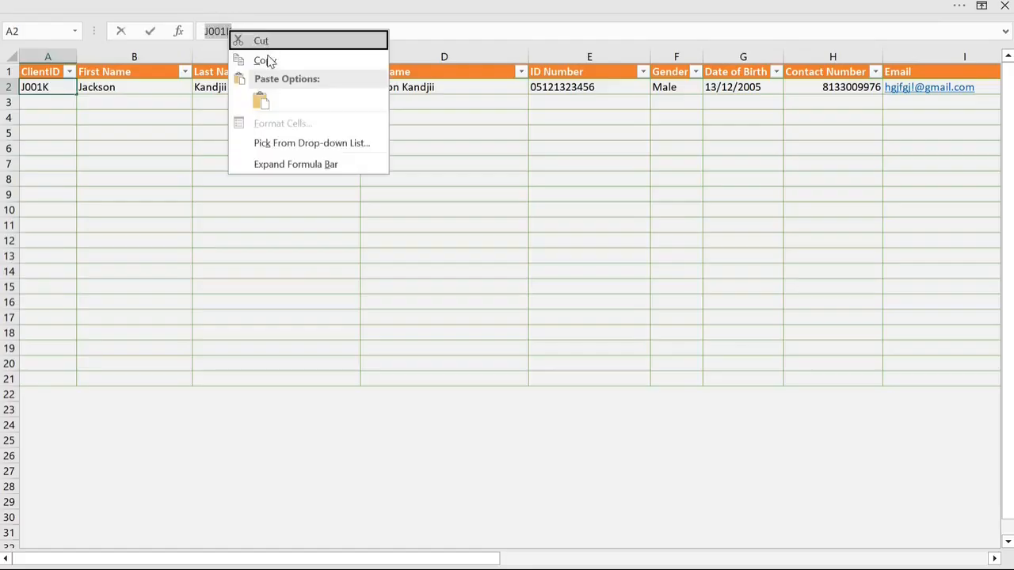
click(267, 58)
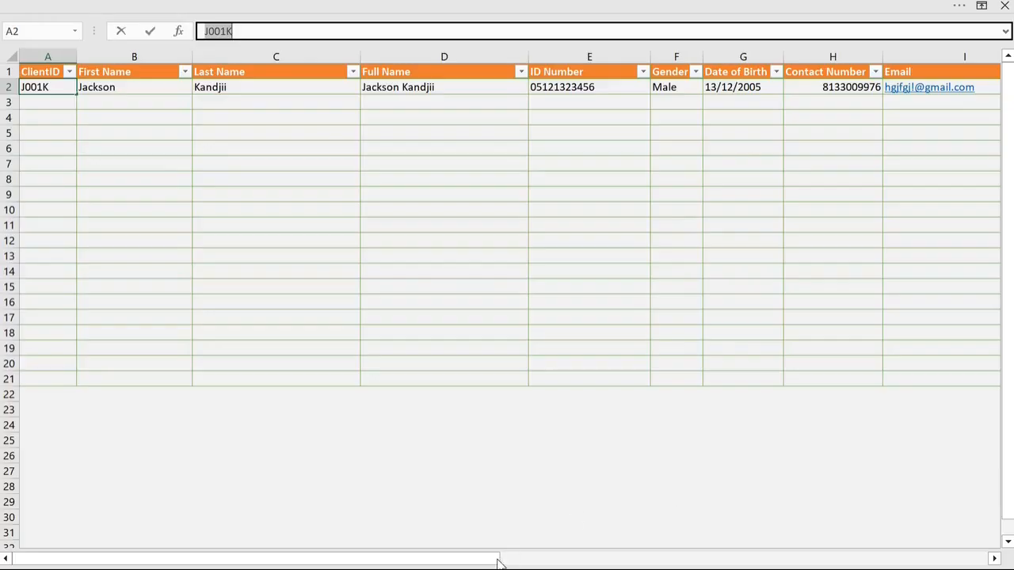
Step: Return to the Loan Register and paste the copied client ID into the ClientID column of row 2
drag(499, 560, 996, 557)
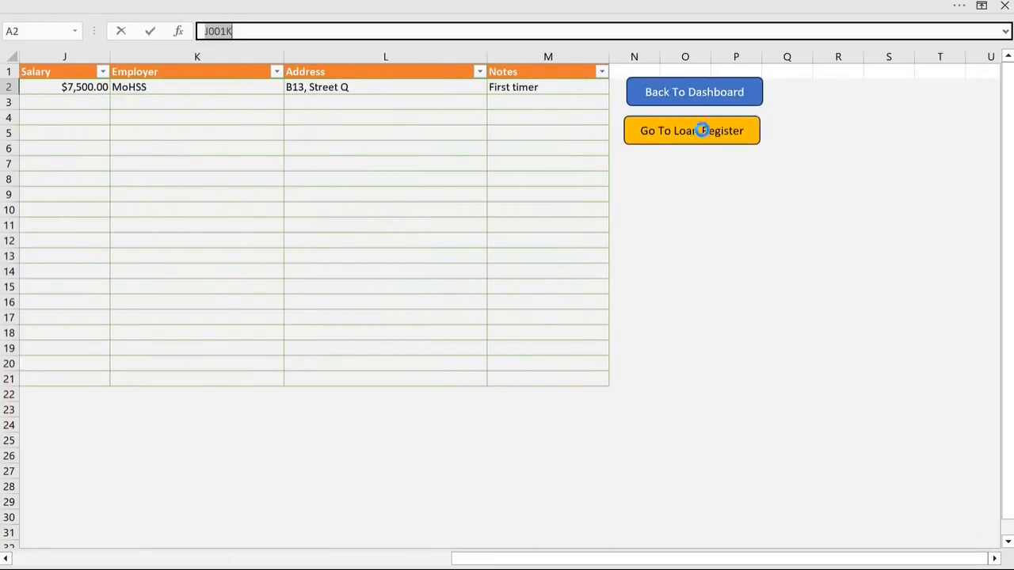
click(702, 133)
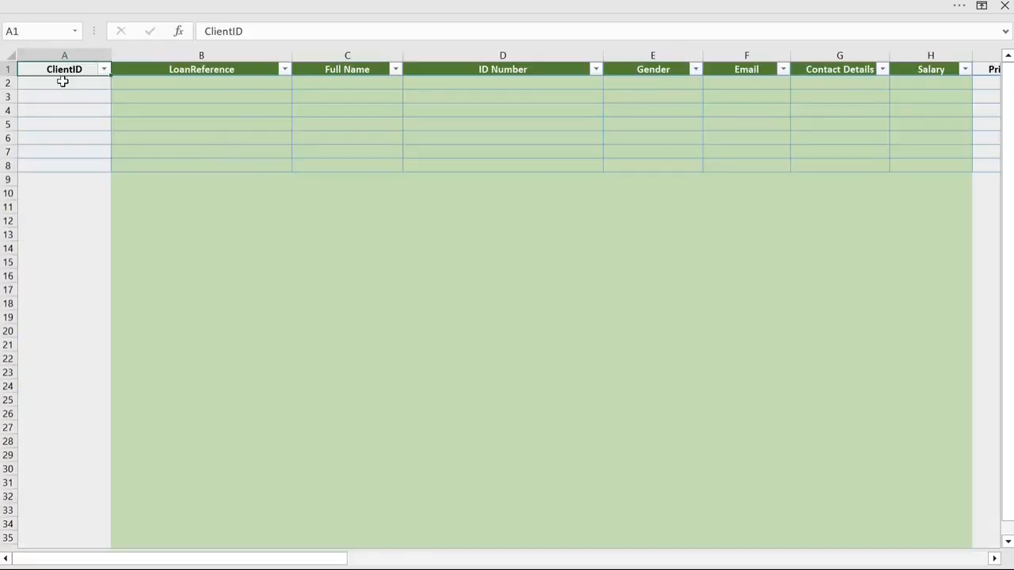
right_click(62, 83)
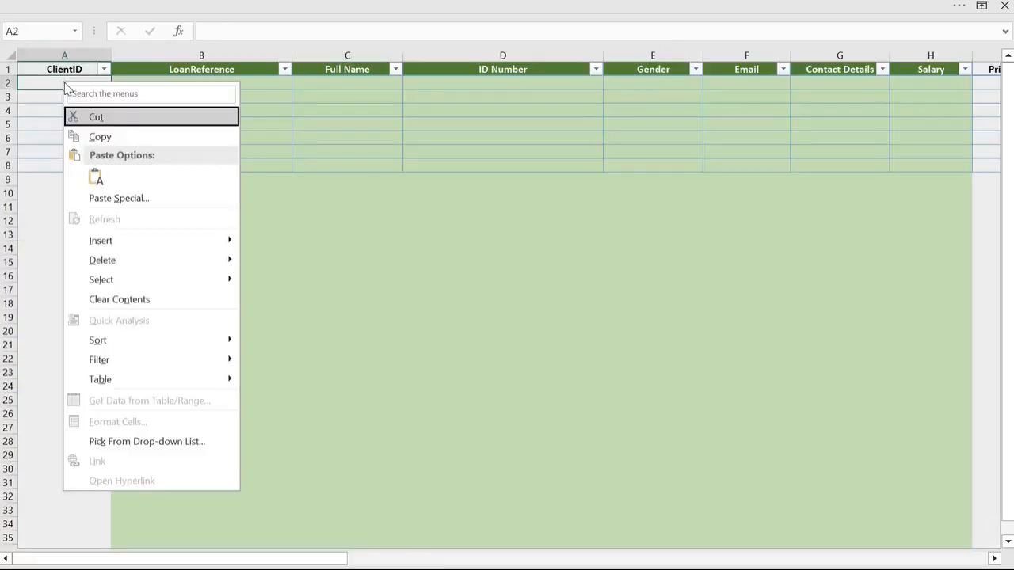
click(97, 178)
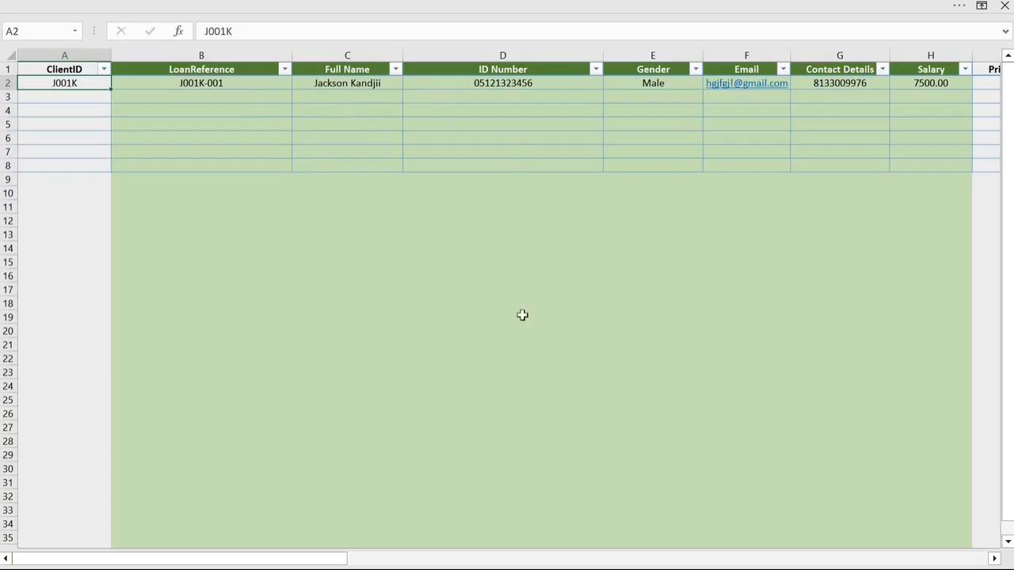
Step: Enter a principal amount of 3000 for the loan in row 2
drag(305, 560, 367, 561)
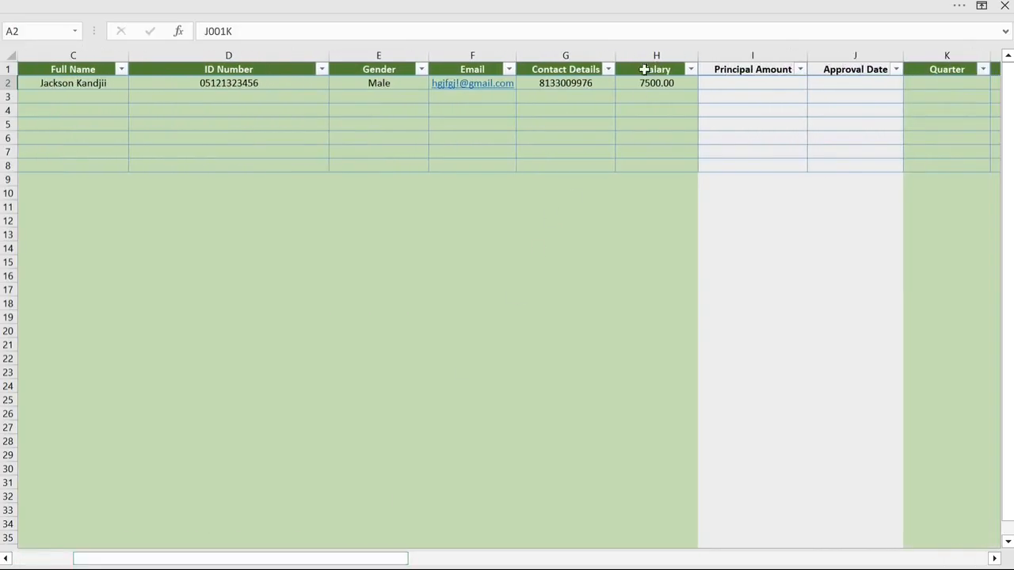
click(764, 83)
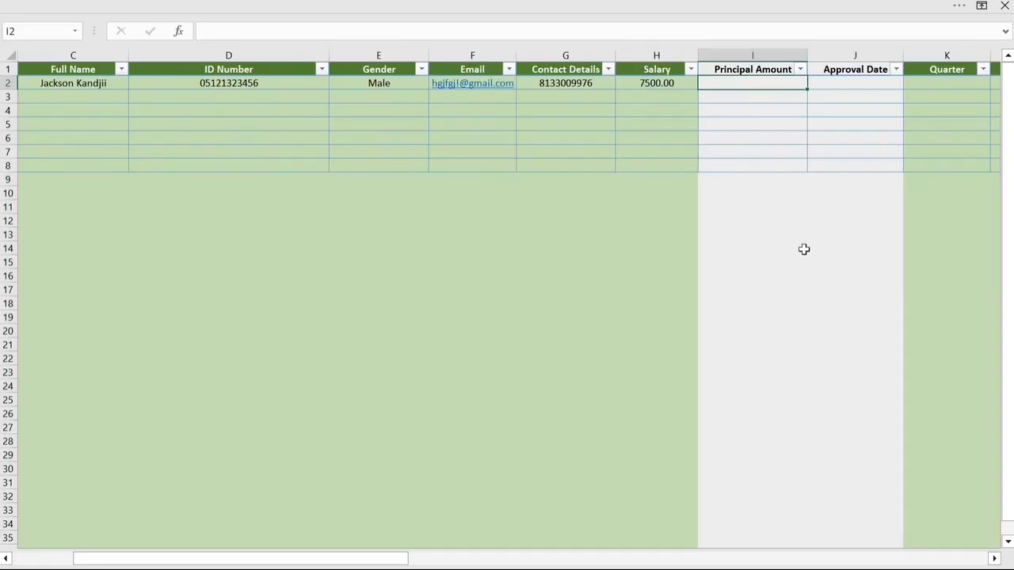
text(3000)
click(824, 226)
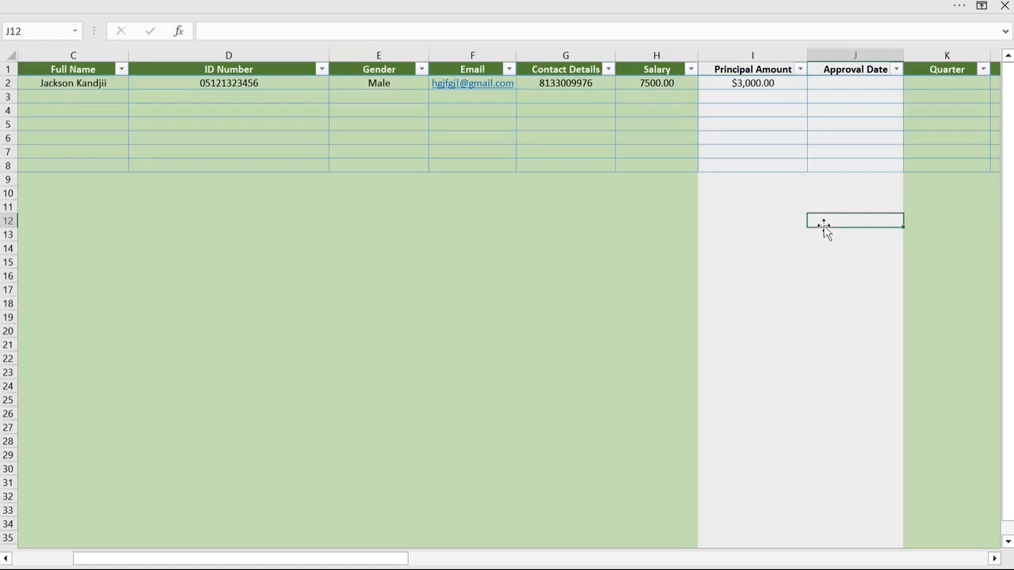
Step: Enter 11/15/2025 as the approval date of the loan in row 2
click(853, 84)
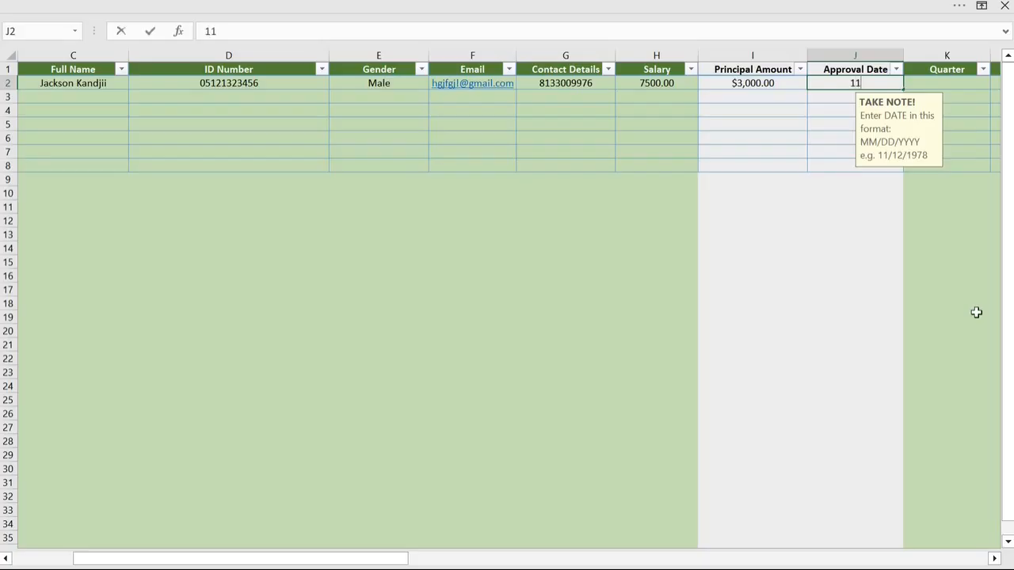
text(15/2025)
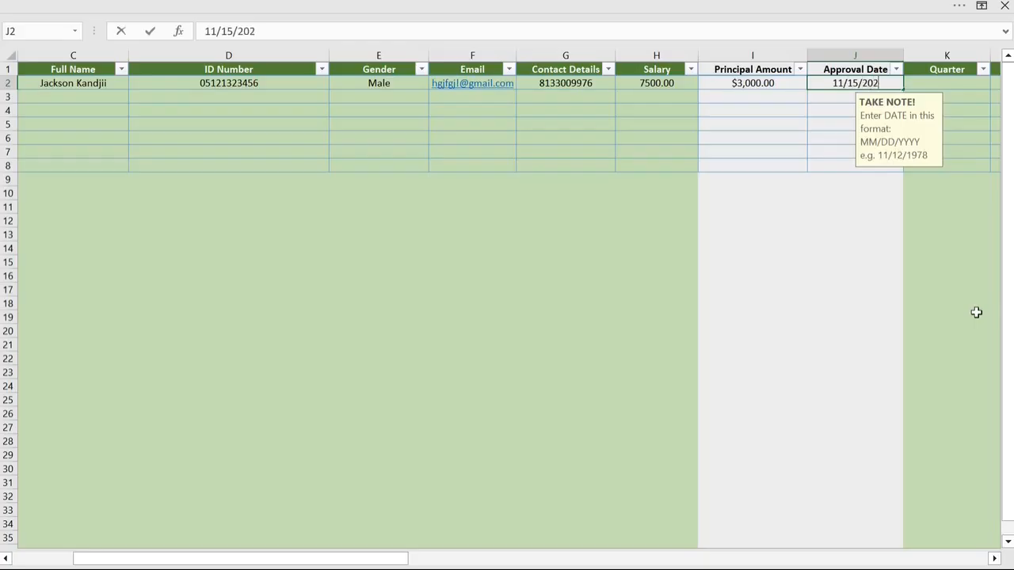
click(834, 248)
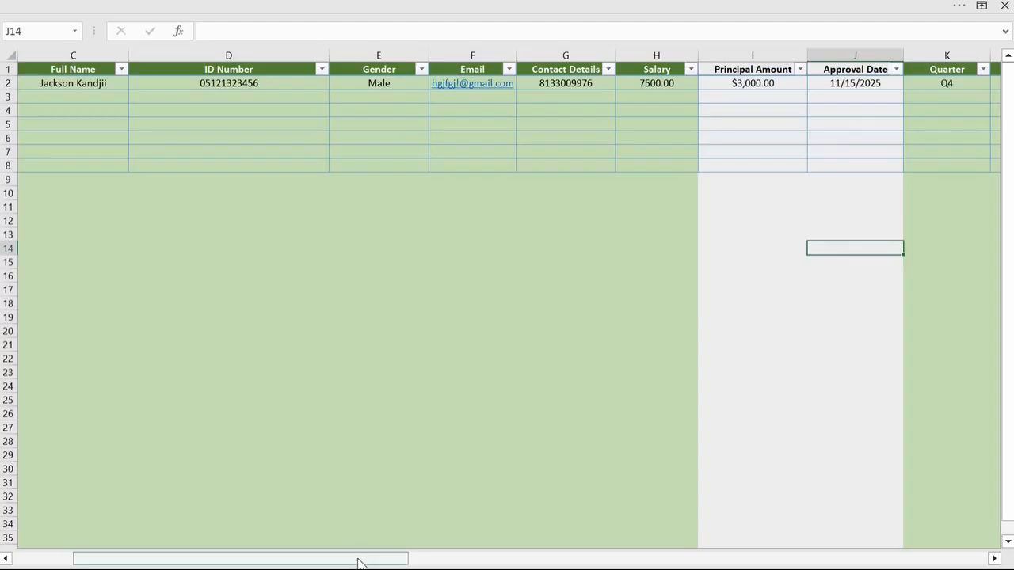
Step: Enter 12/25/2025 as the settlement date of the loan in row 2
drag(358, 559, 476, 561)
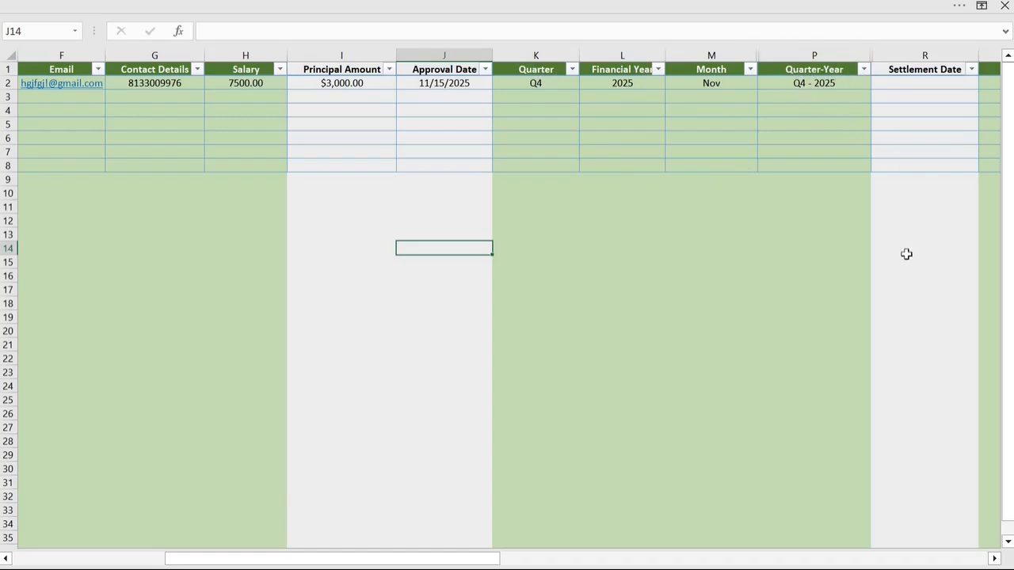
drag(495, 559, 556, 559)
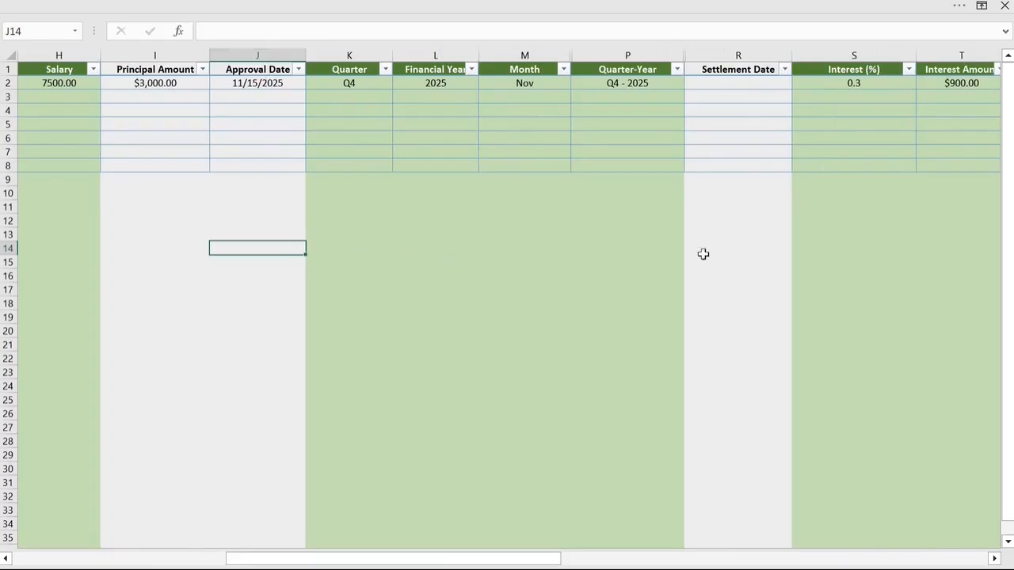
click(756, 80)
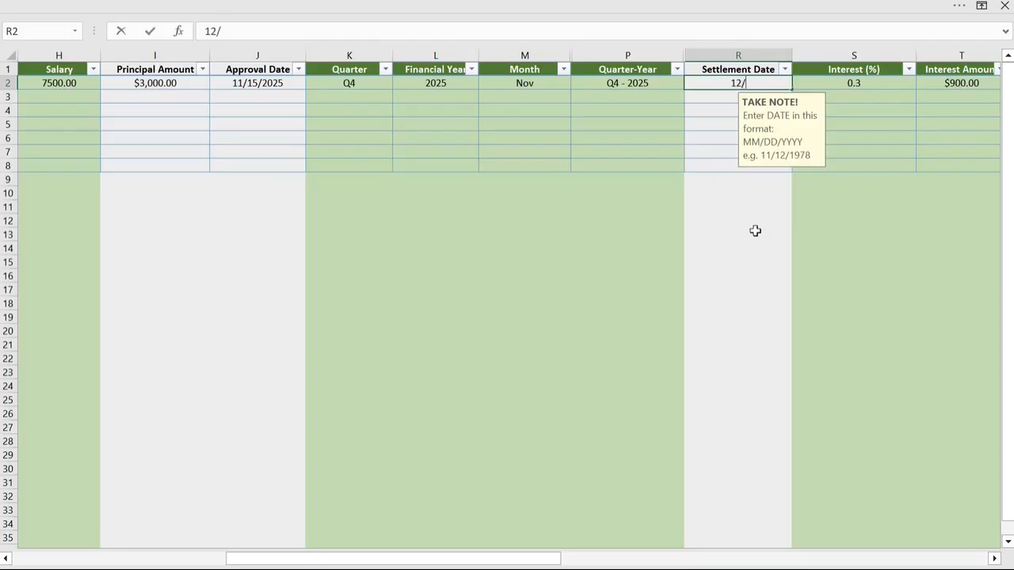
text(5/2025)
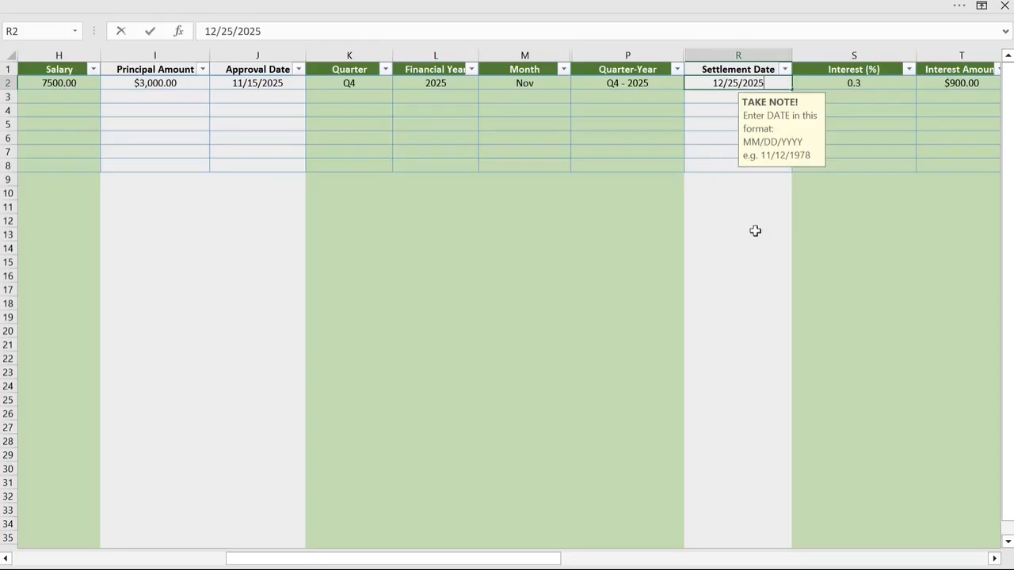
click(757, 230)
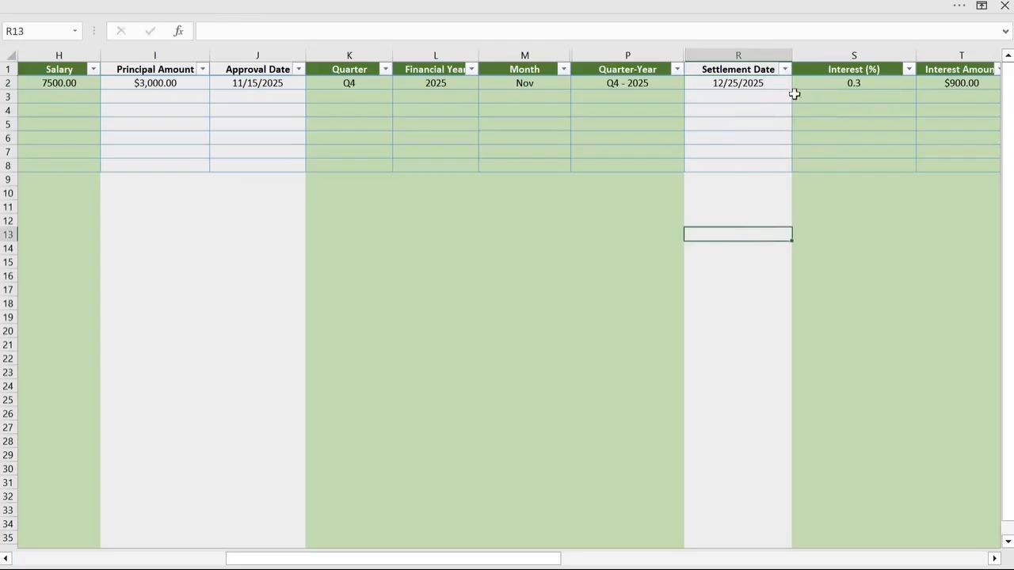
Step: Examine the calculated interest, repayment, loan status, levy and range columns for the loan in row 2, and return to the dashboard
drag(534, 559, 624, 560)
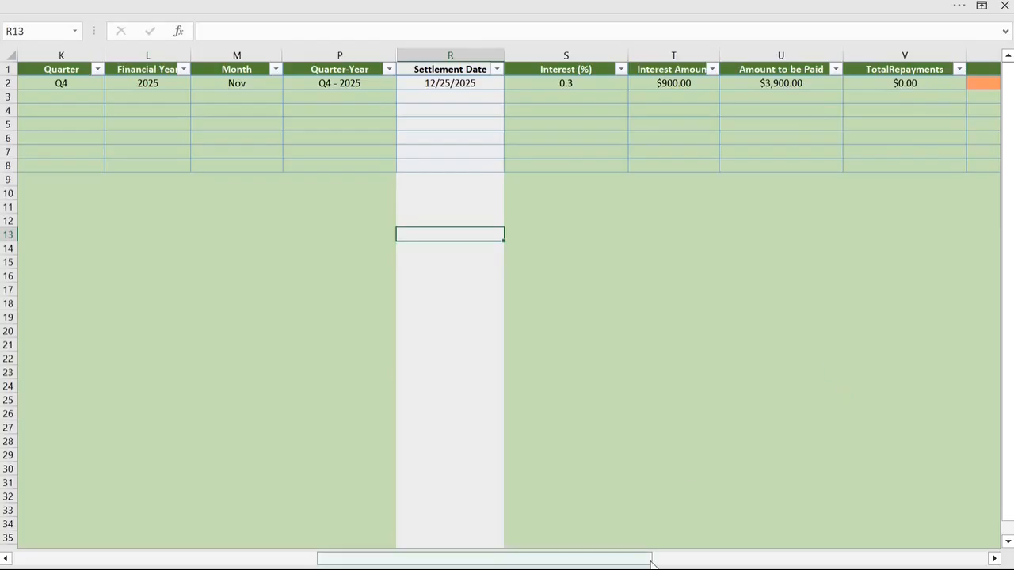
drag(634, 564, 838, 566)
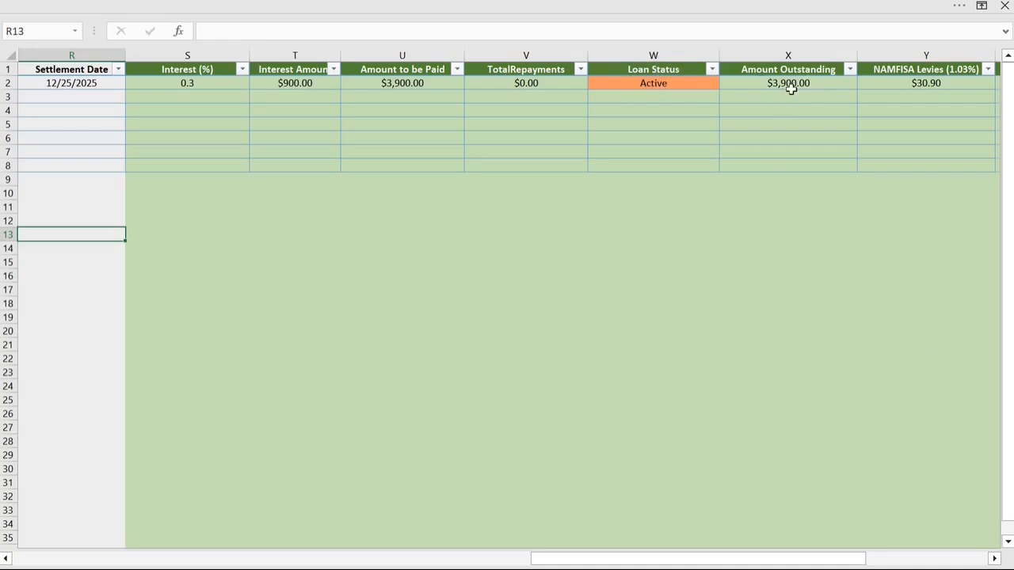
drag(777, 559, 872, 566)
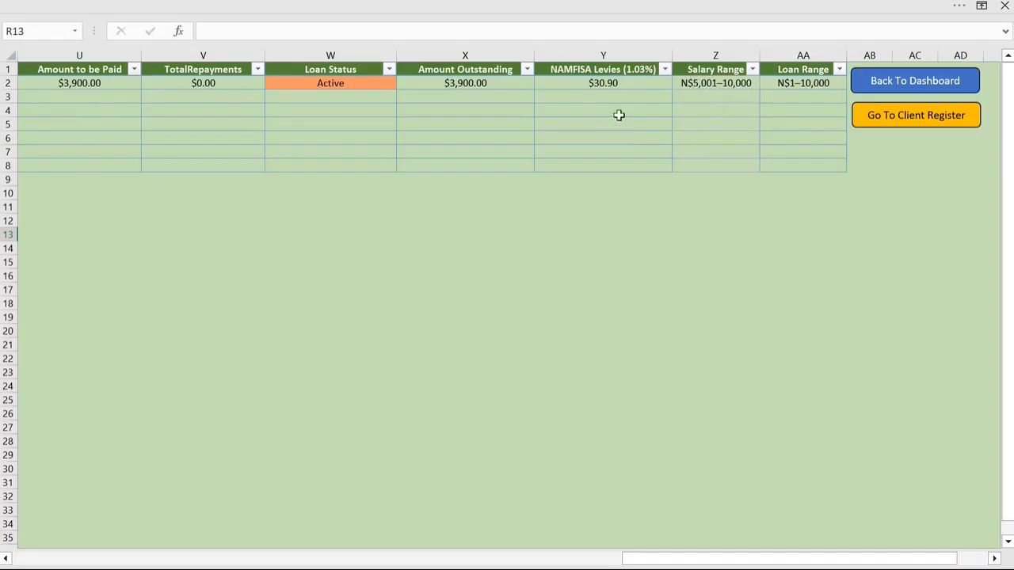
drag(732, 560, 745, 516)
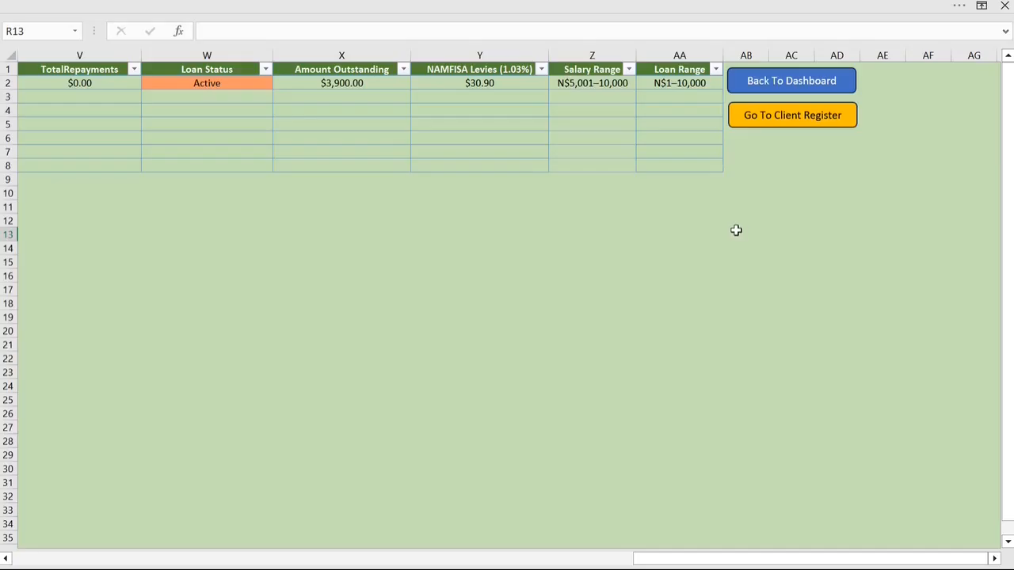
drag(782, 559, 91, 505)
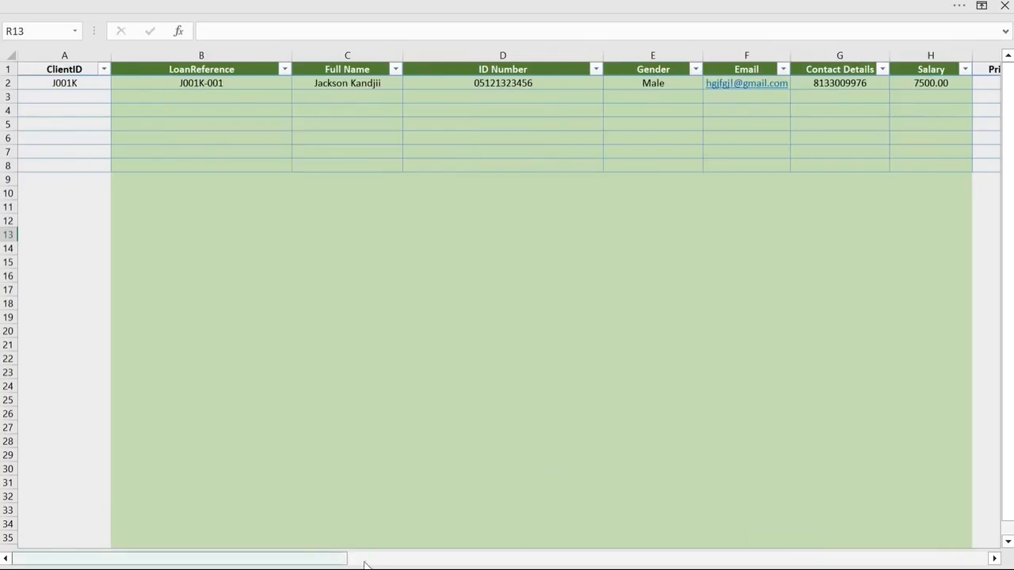
drag(363, 562, 943, 559)
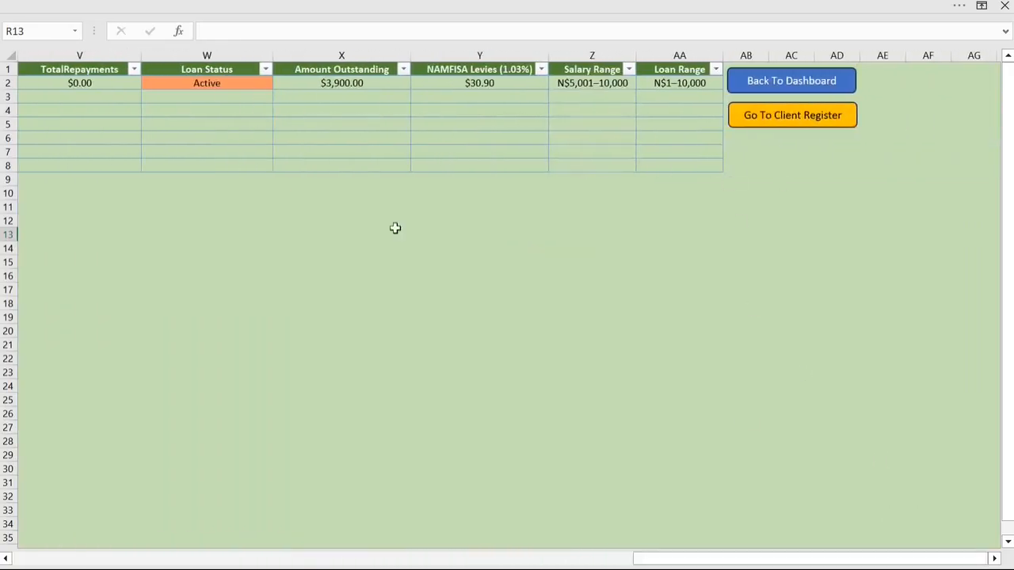
click(821, 86)
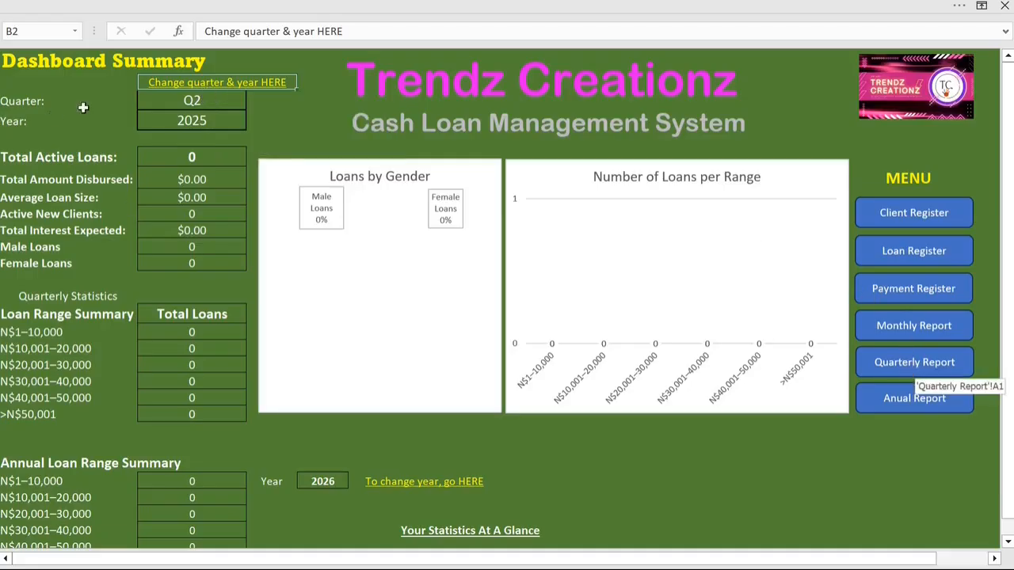
Step: Follow the dashboard's quarter and year link, set the Quarterly Report's quarter to Q4, and return to the dashboard
click(206, 93)
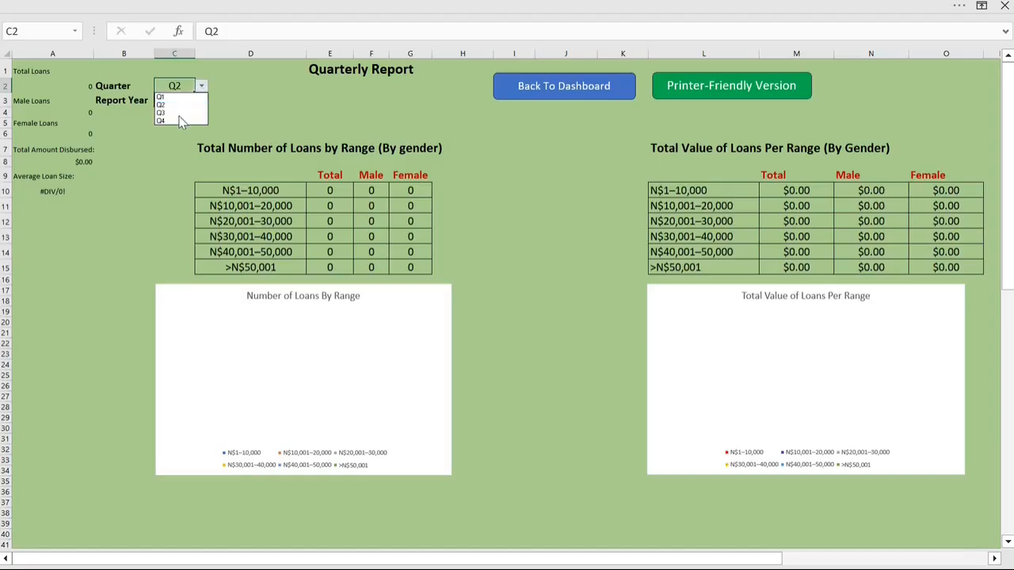
click(177, 121)
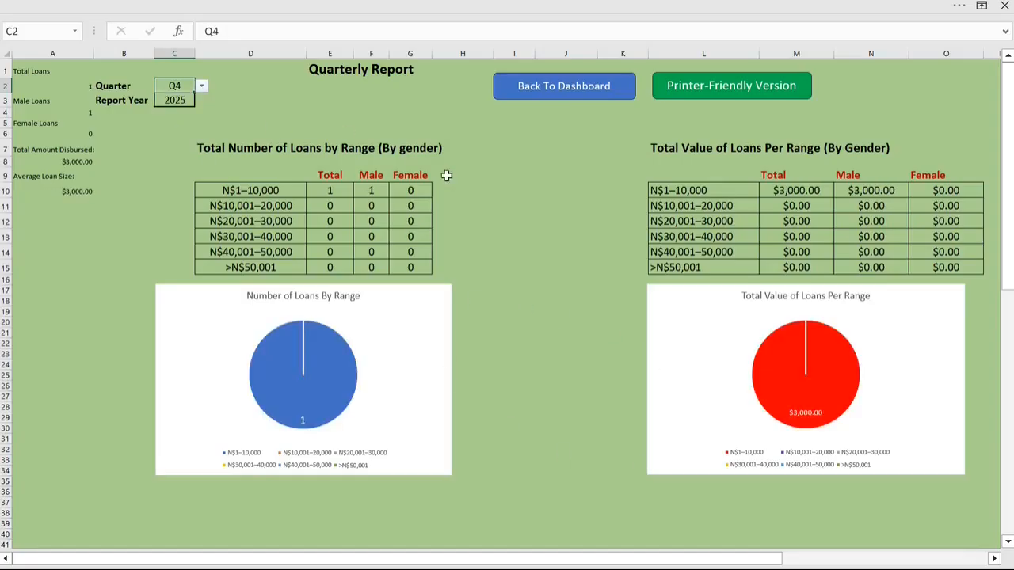
click(596, 98)
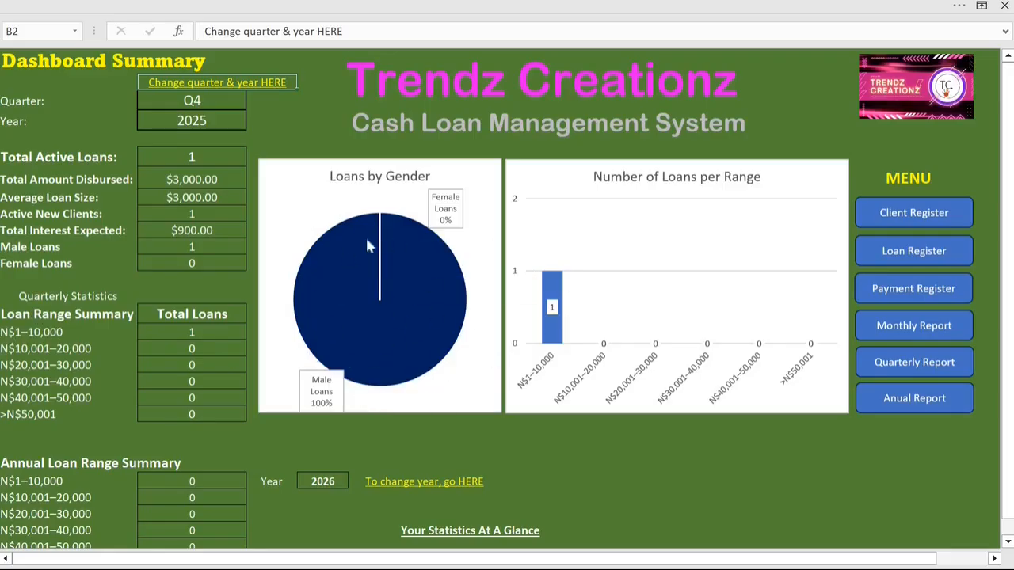
Step: Examine the dashboard's summary figures and its charts of loans by gender, loan range and salary range
mouse_move(362, 317)
scroll(647, 472, down, 4)
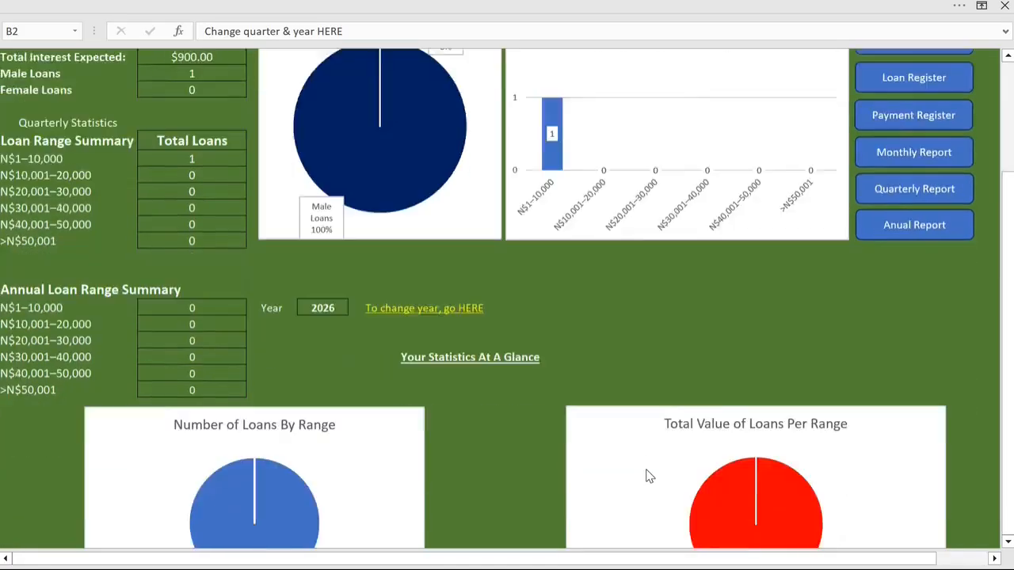
scroll(647, 472, down, 4)
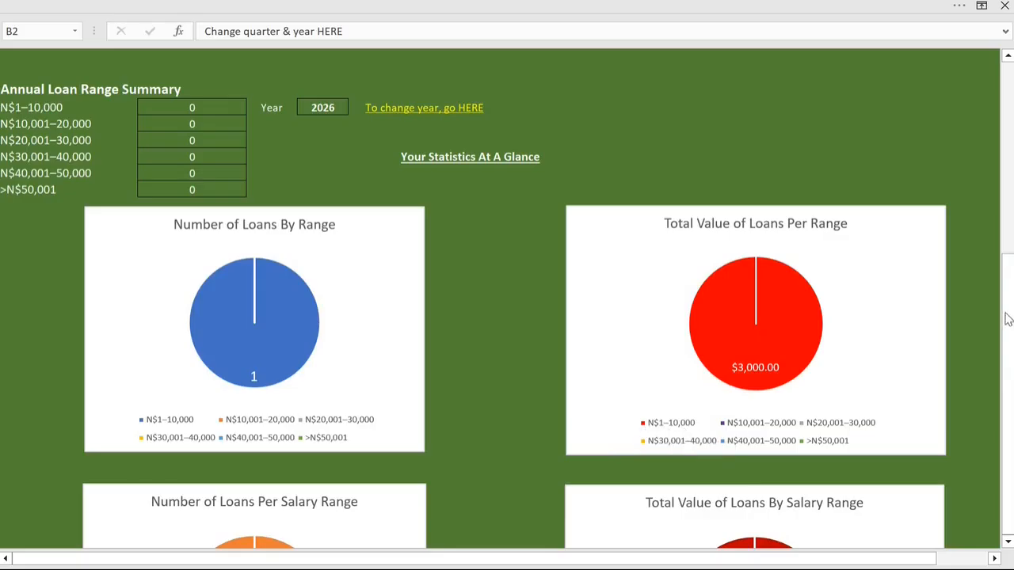
click(1010, 286)
click(1009, 542)
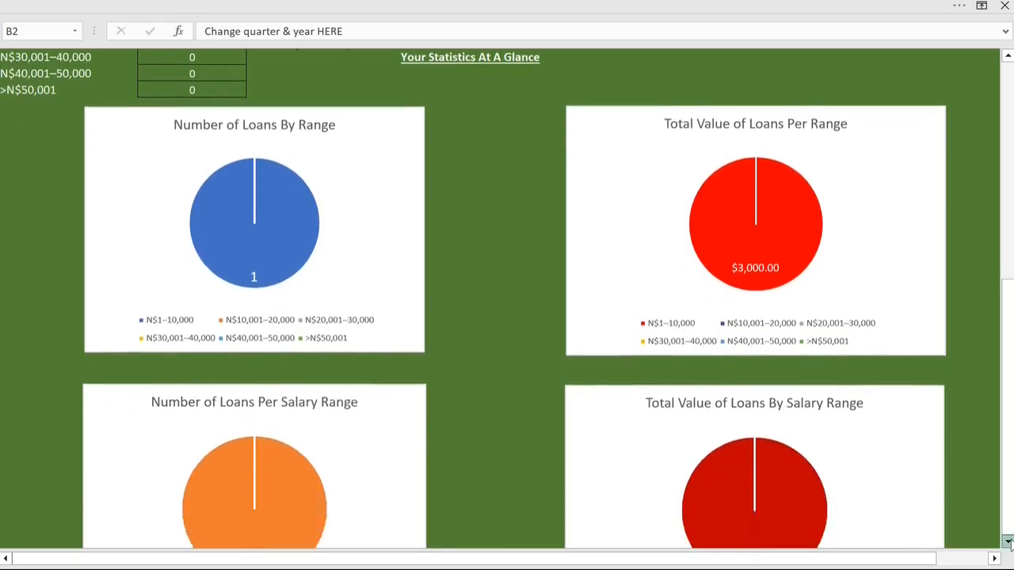
click(1008, 542)
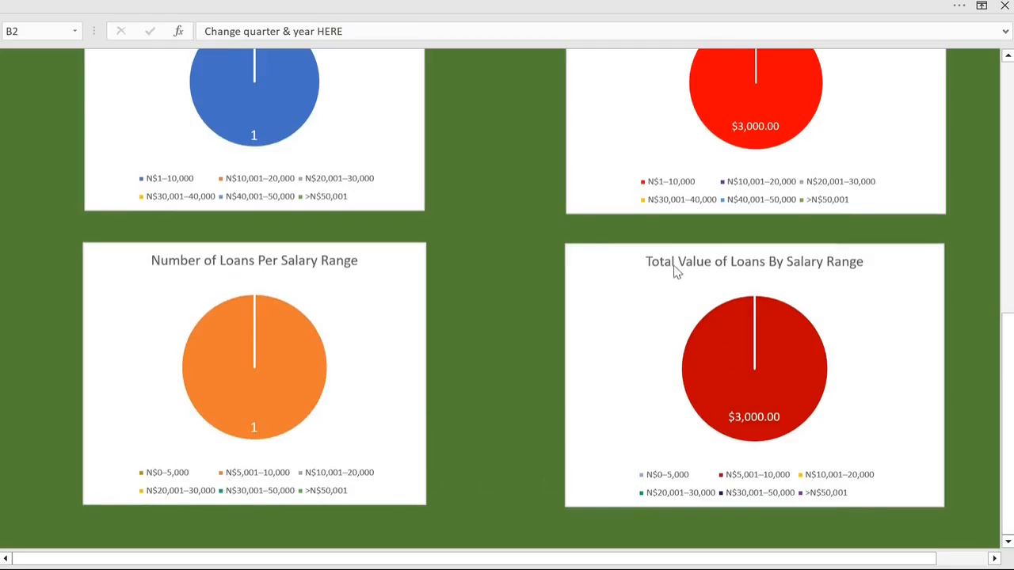
mouse_move(803, 370)
scroll(907, 365, up, 10)
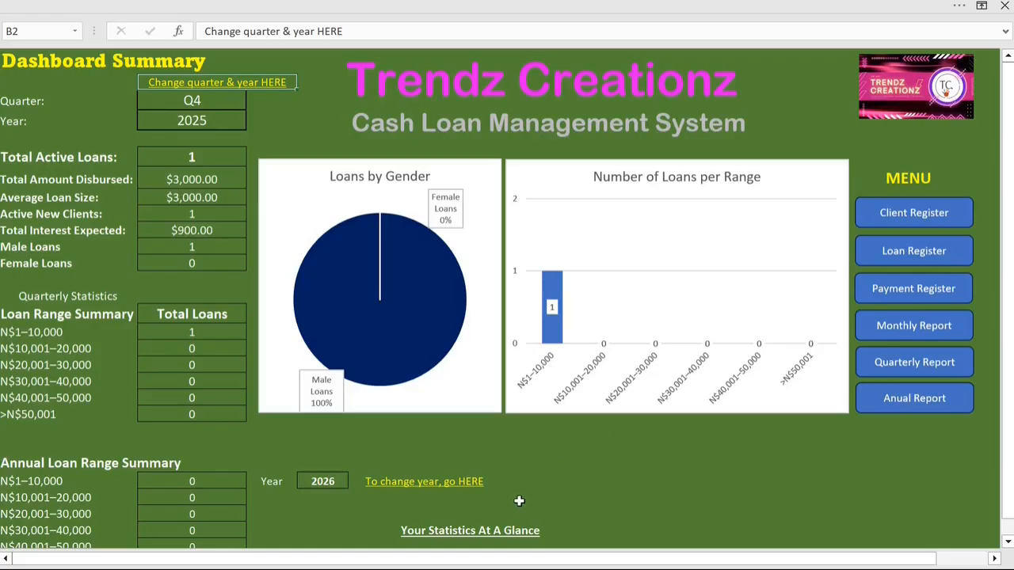
Step: Follow the Annual Loan Range Summary's year link, set the report year to 2025, and return to the dashboard
scroll(582, 486, down, 4)
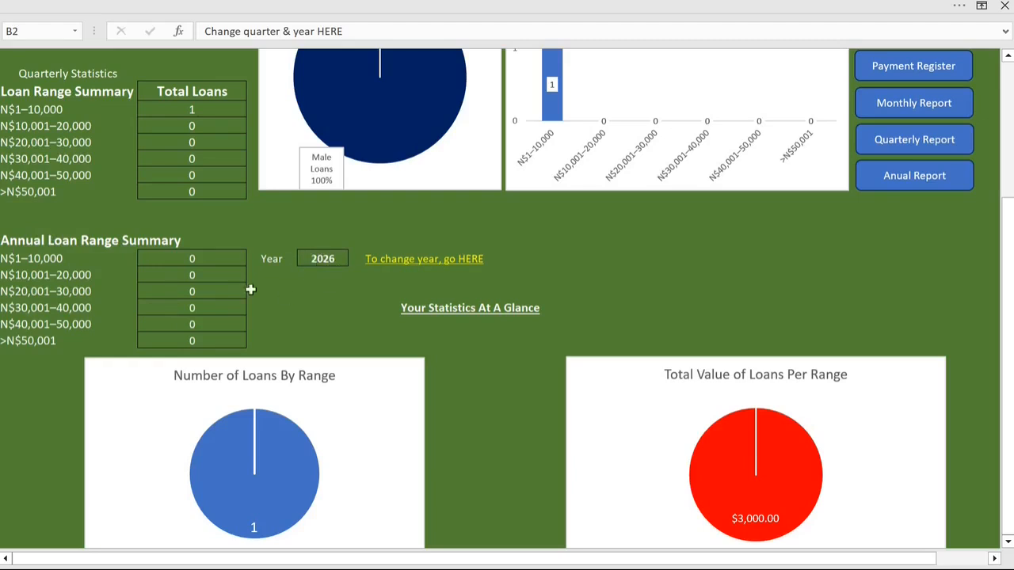
click(426, 268)
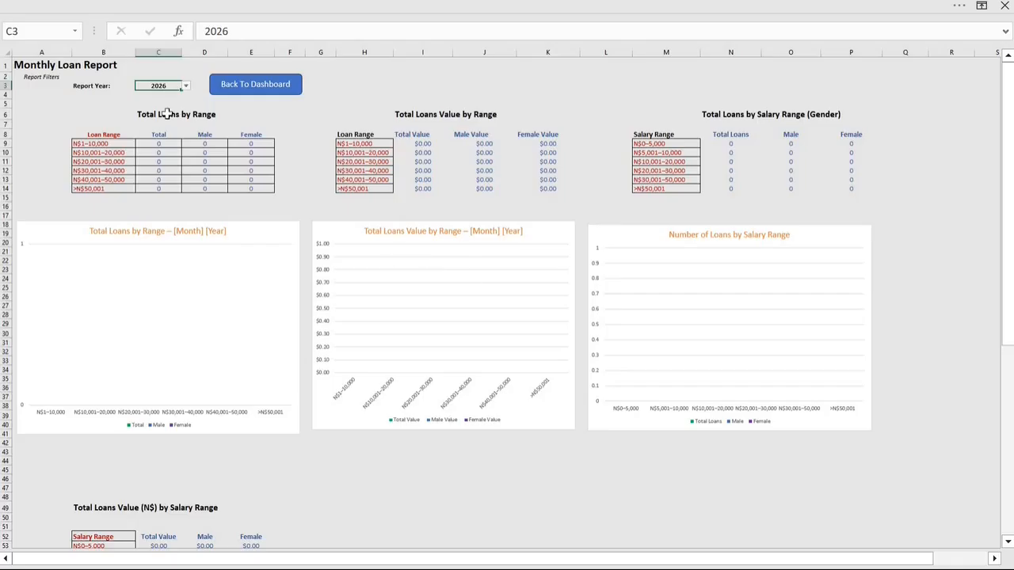
click(187, 87)
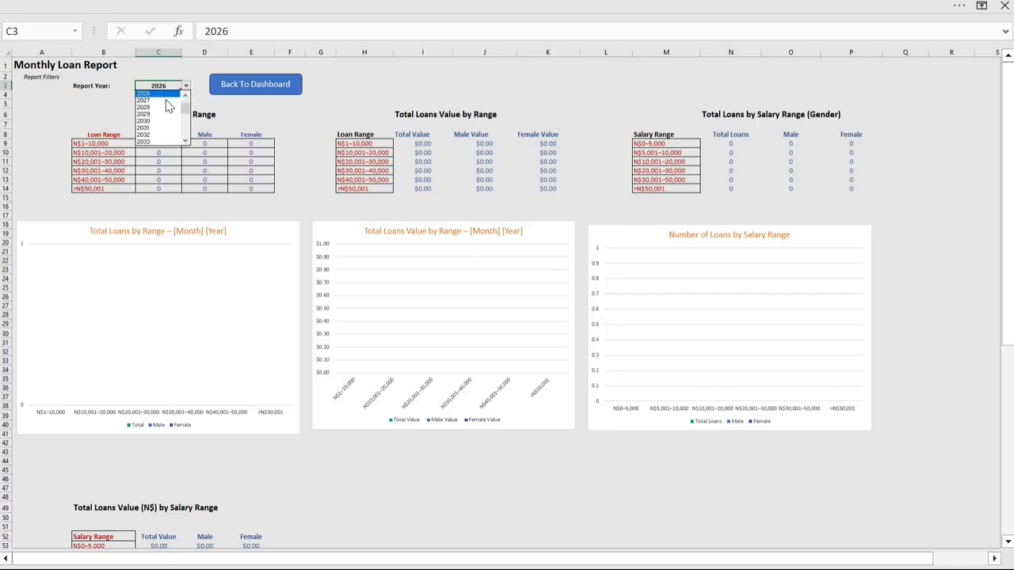
click(187, 96)
click(179, 101)
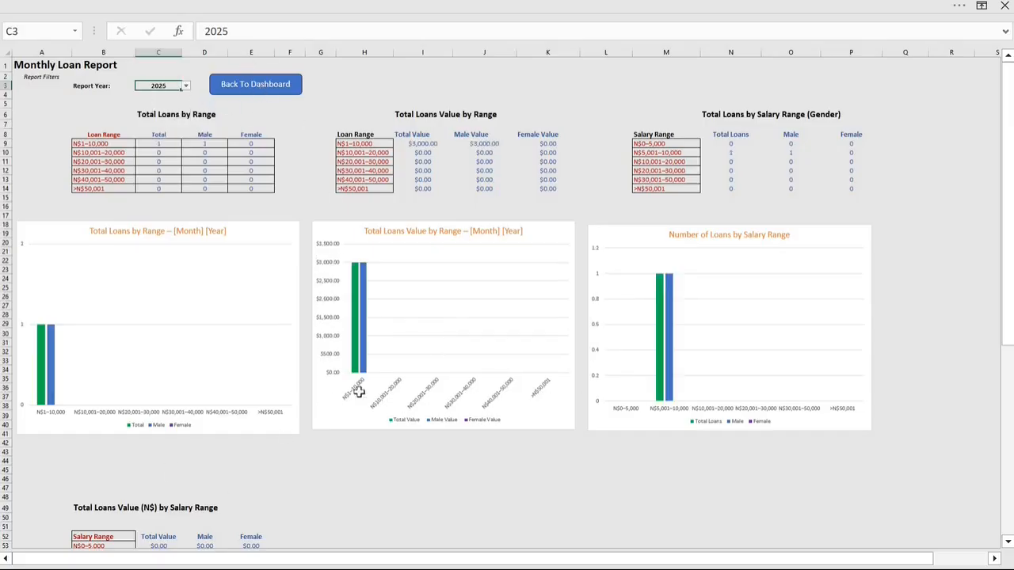
scroll(359, 391, down, 13)
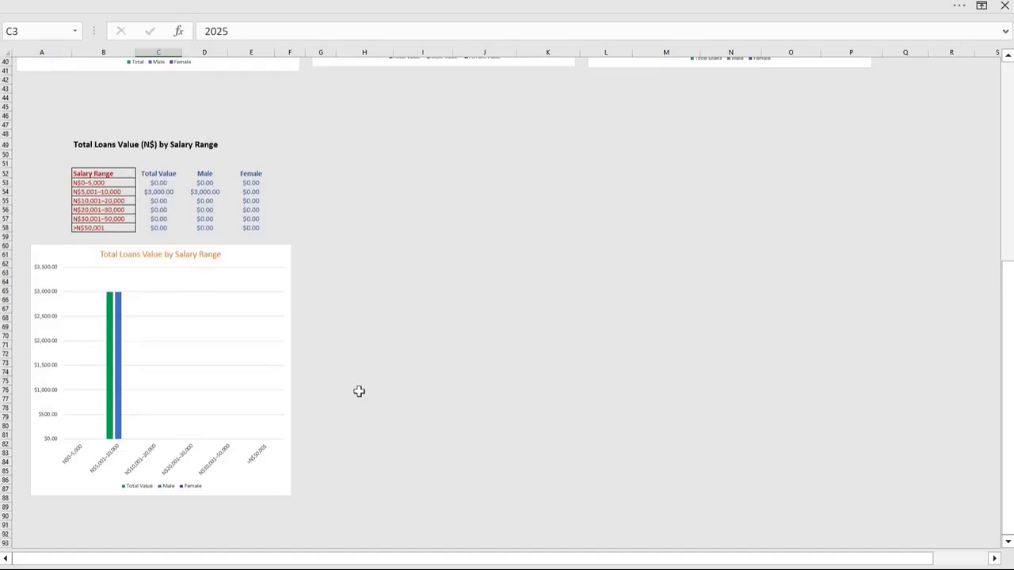
scroll(359, 392, up, 9)
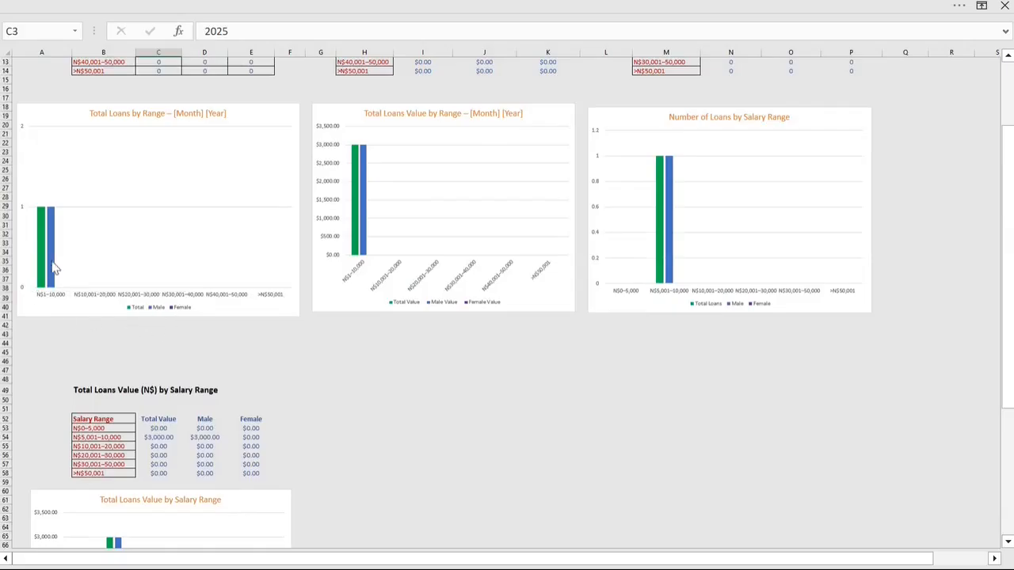
scroll(349, 427, down, 7)
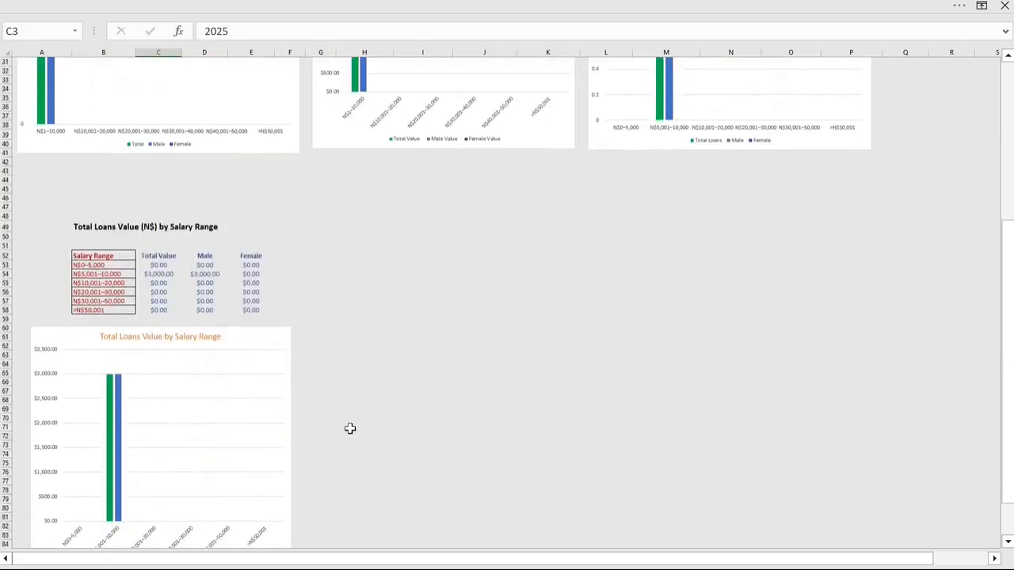
scroll(350, 429, up, 11)
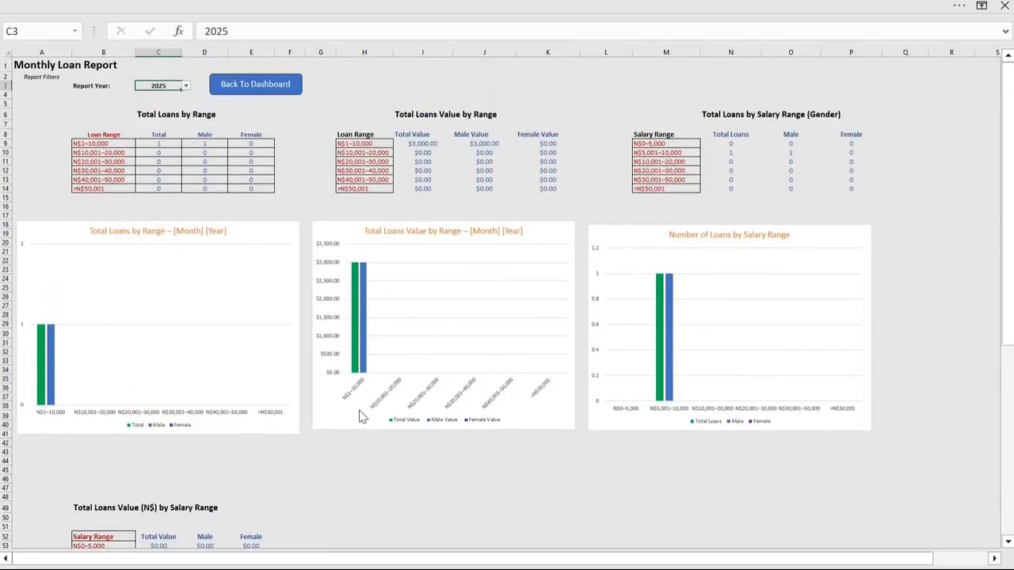
click(270, 87)
Step: Open the Client Register from the dashboard and examine both client records across all columns
scroll(973, 236, up, 2)
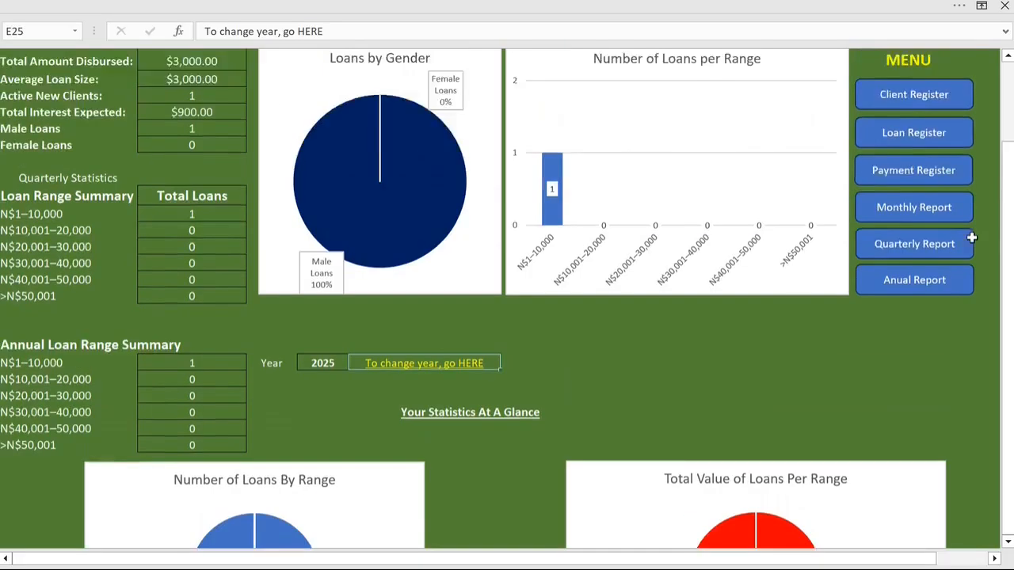
scroll(971, 237, up, 1)
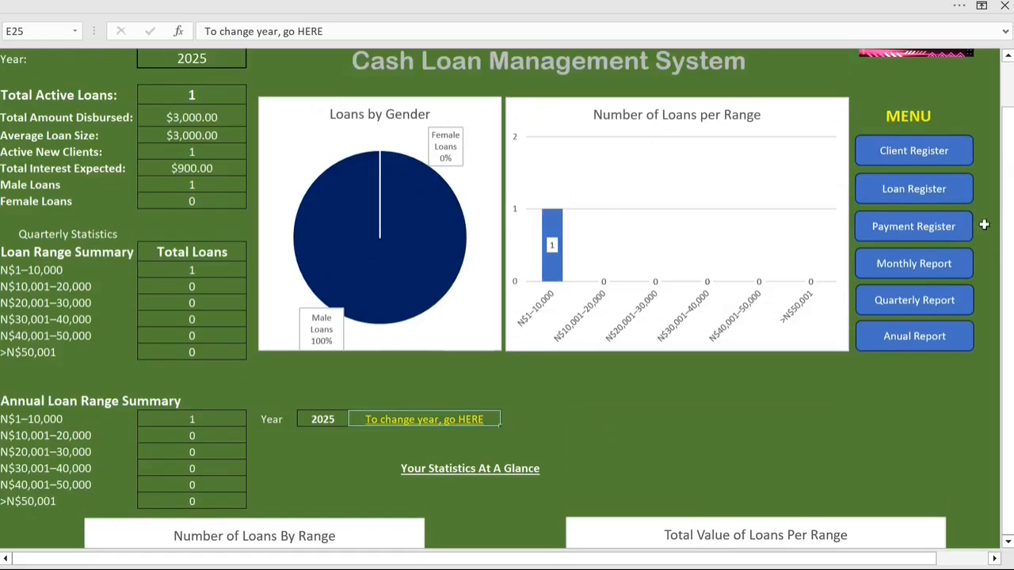
click(925, 157)
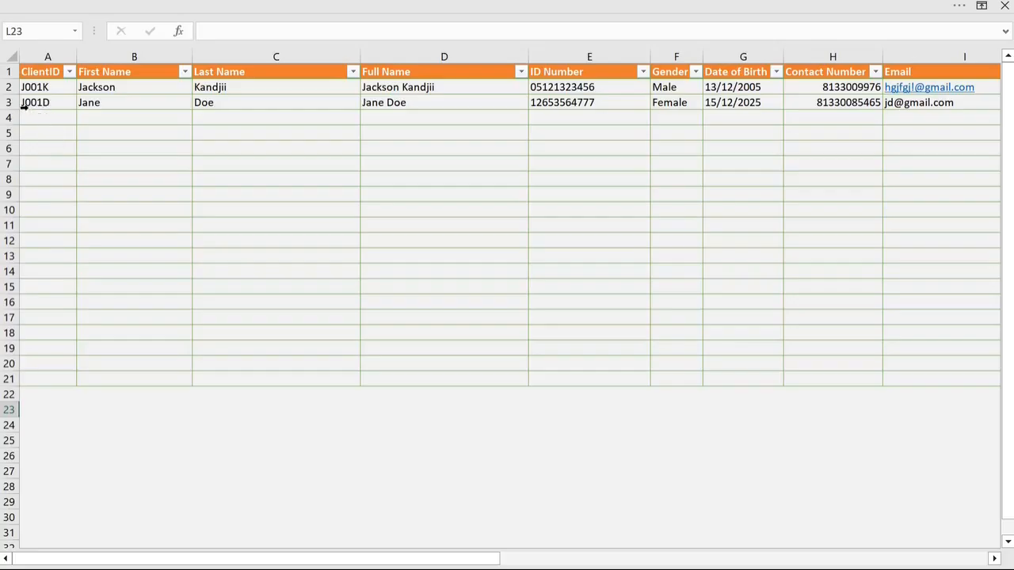
drag(285, 563, 543, 568)
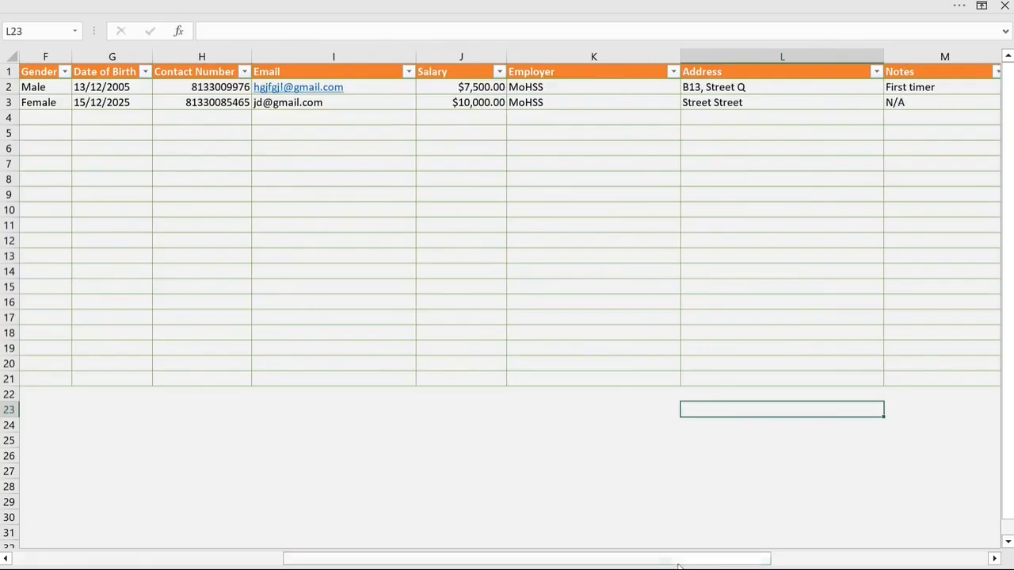
drag(677, 566, 368, 565)
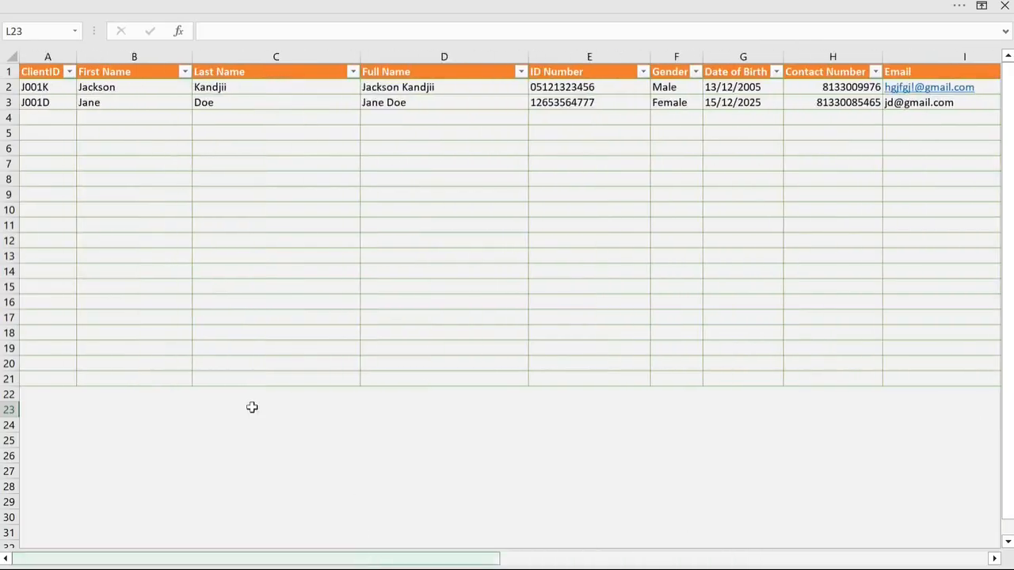
Step: Copy the client ID of the row 3 client and go to the Loan Register
click(49, 103)
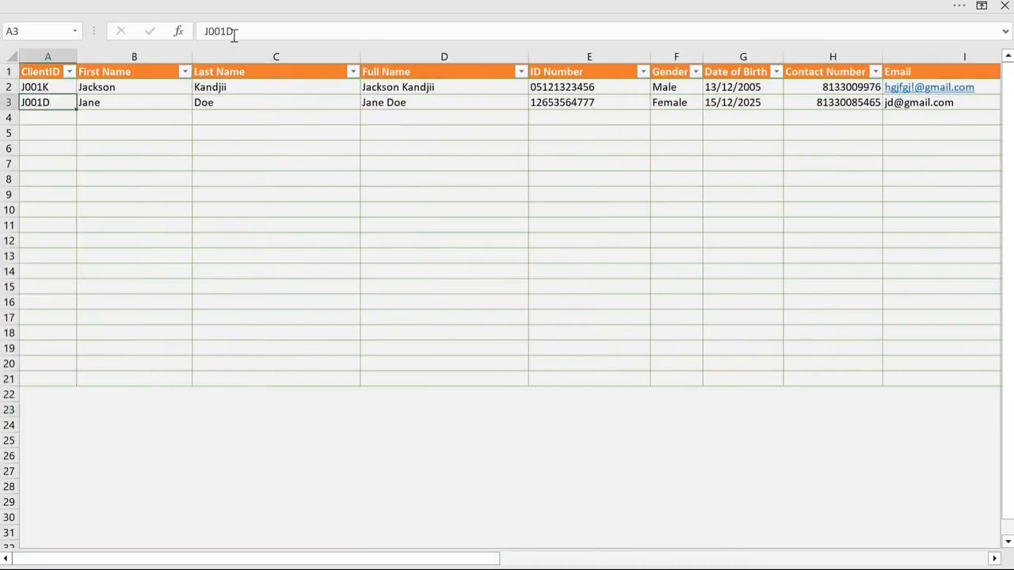
drag(235, 31, 204, 34)
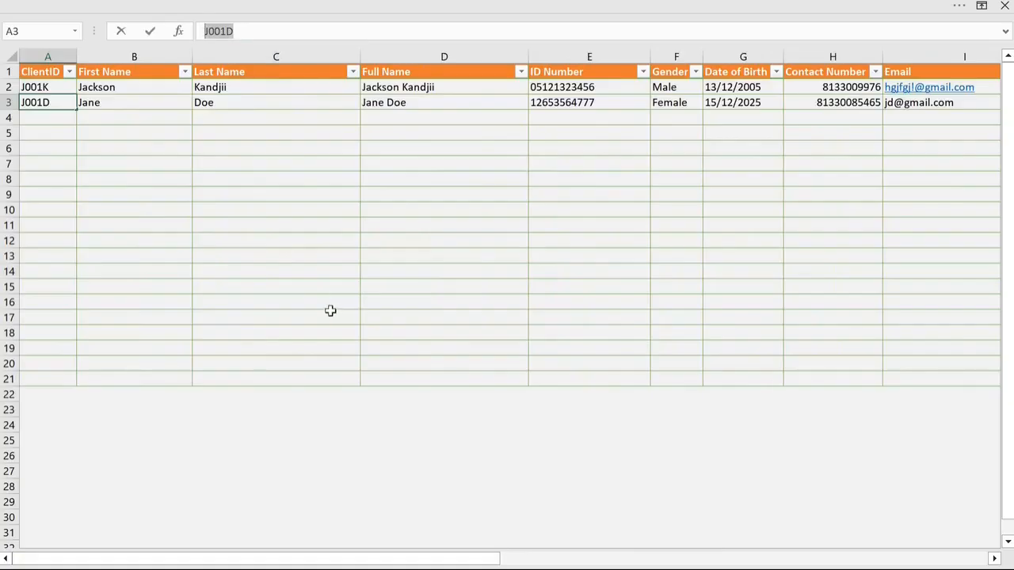
right_click(224, 35)
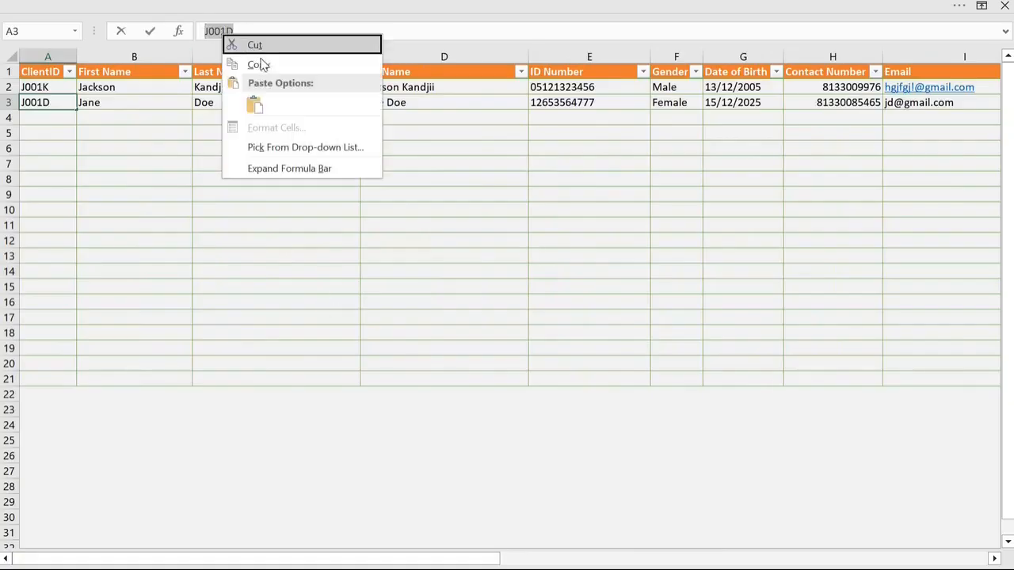
click(260, 64)
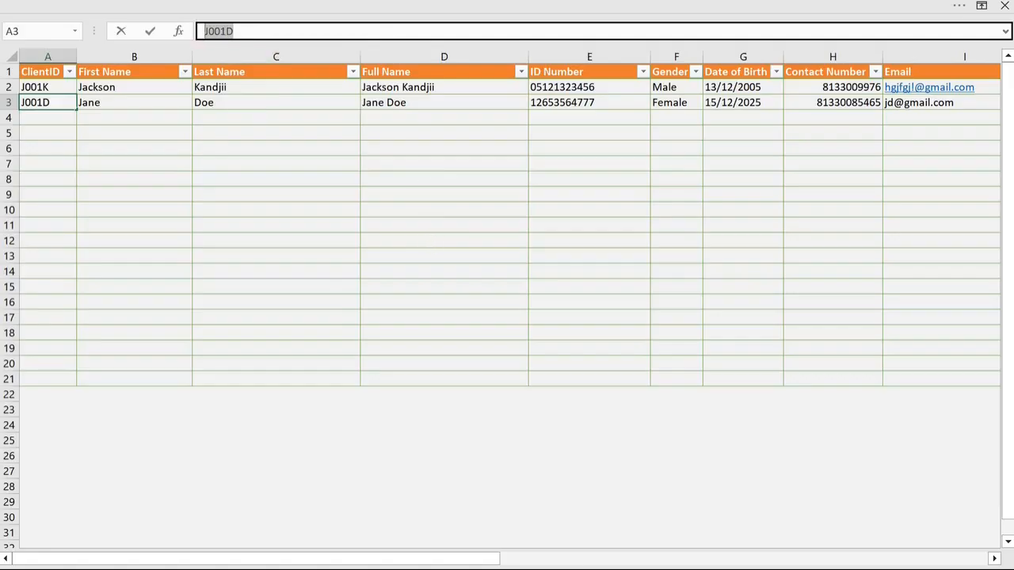
drag(492, 561, 975, 560)
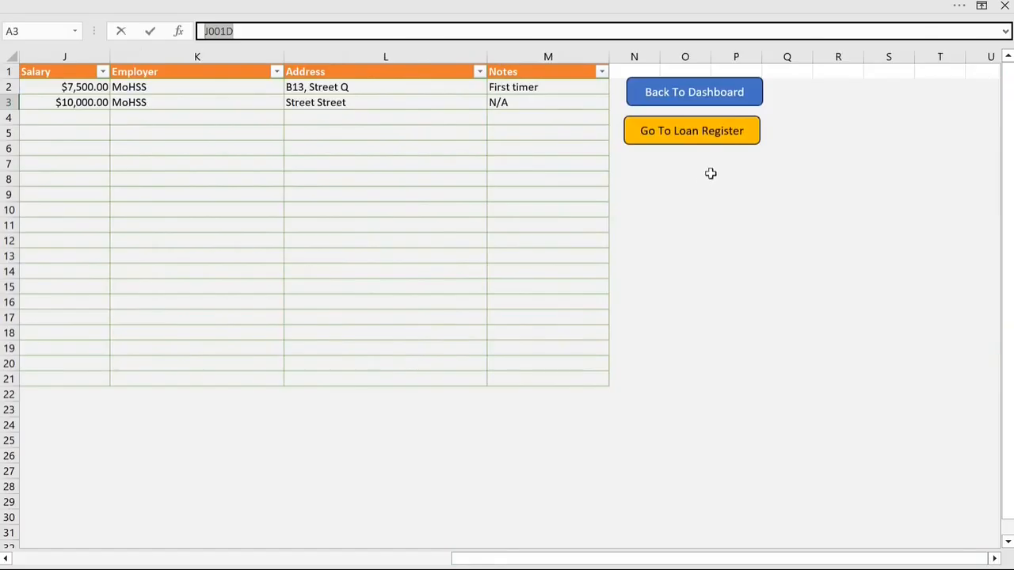
click(689, 135)
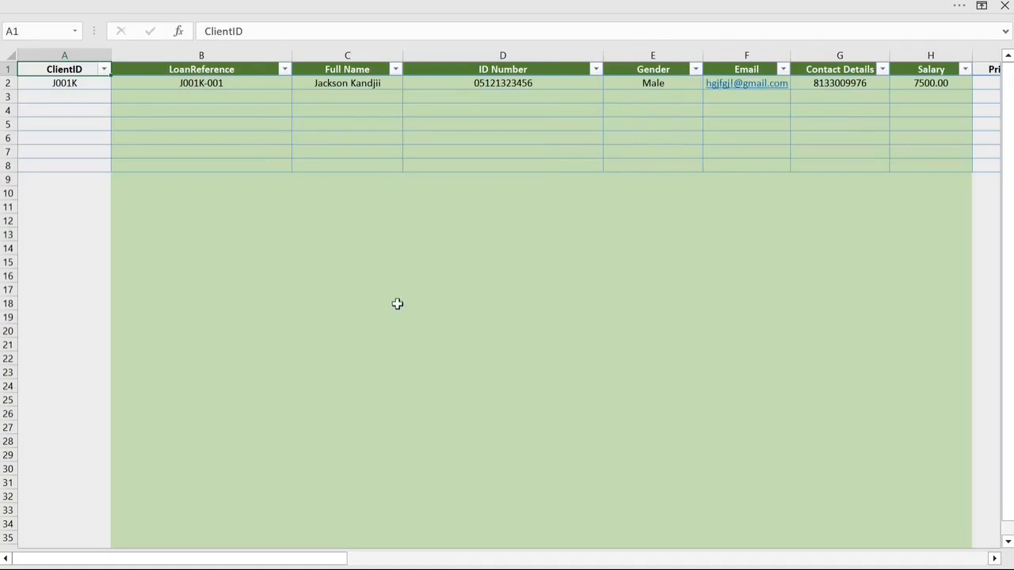
Step: Paste the copied client ID into cell A3 of the Loan Register
click(68, 95)
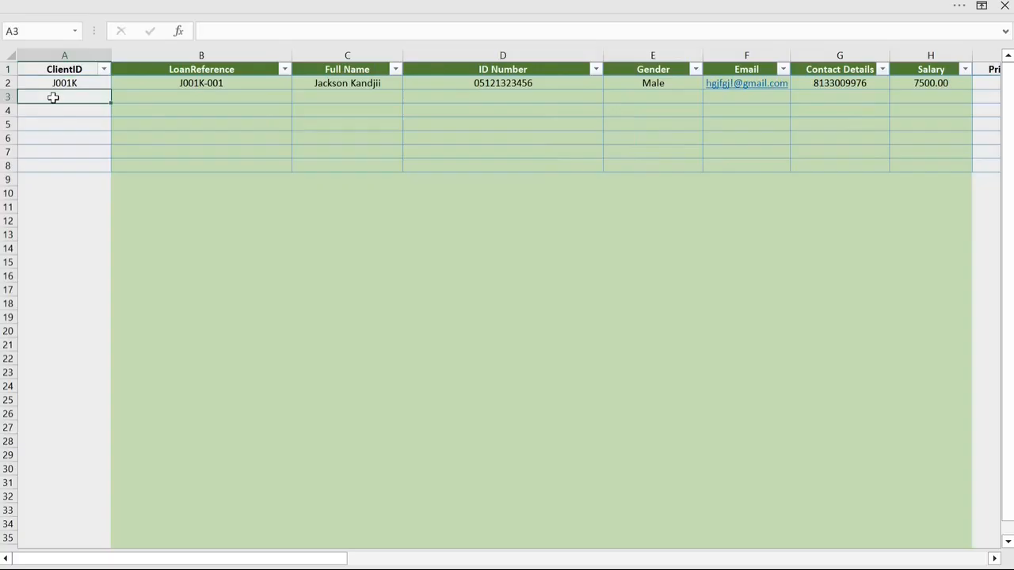
right_click(53, 97)
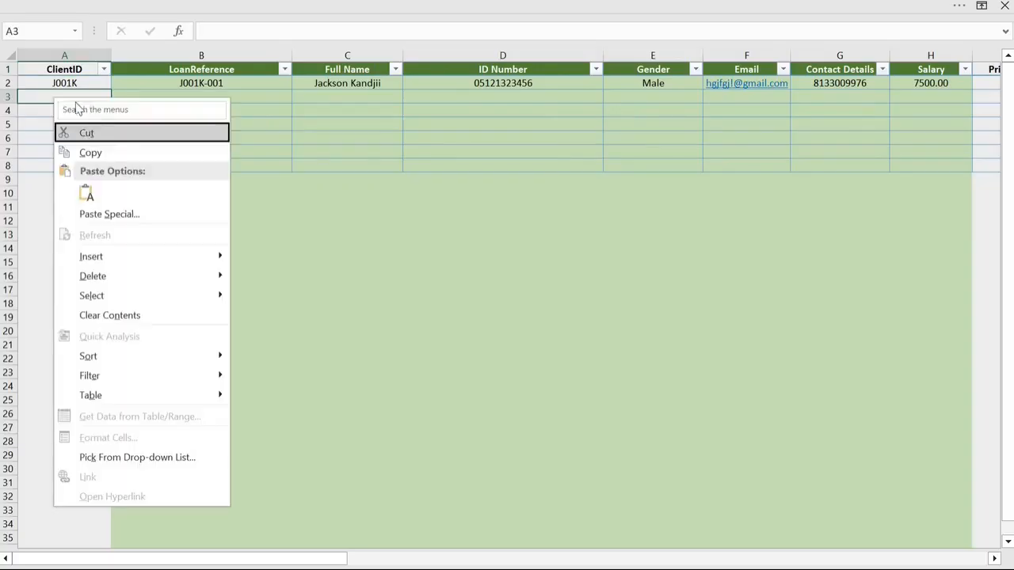
click(85, 192)
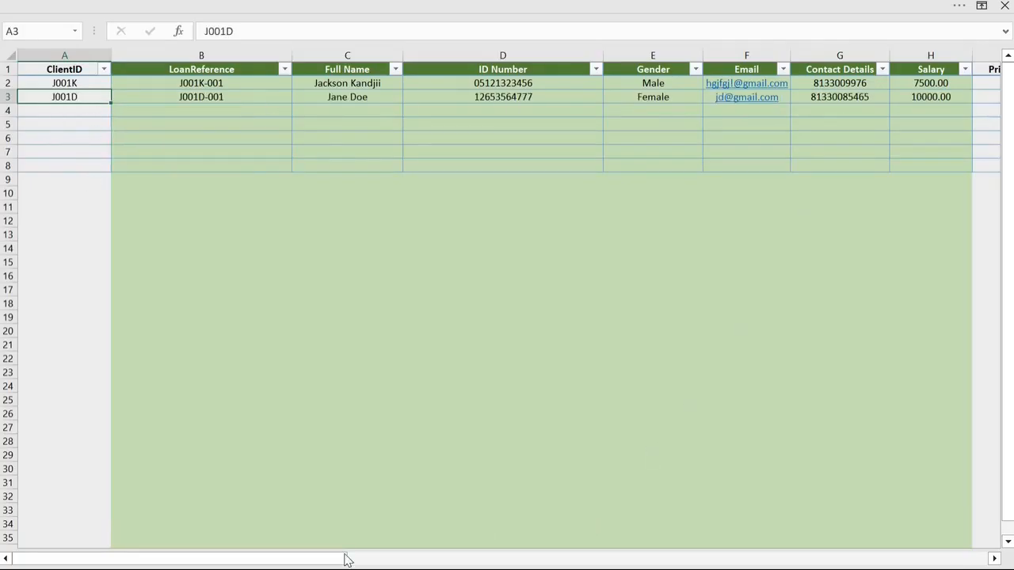
Step: Enter a principal amount of 15000 and an approval date of 12/12/2025 for the loan in row 3
drag(346, 558, 539, 567)
click(276, 99)
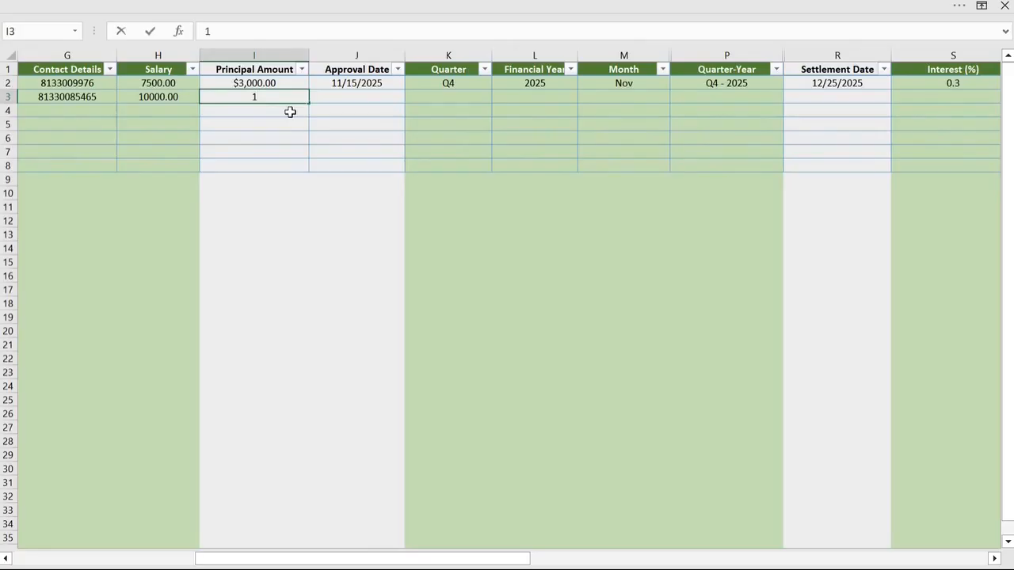
text(000)
key(Tab)
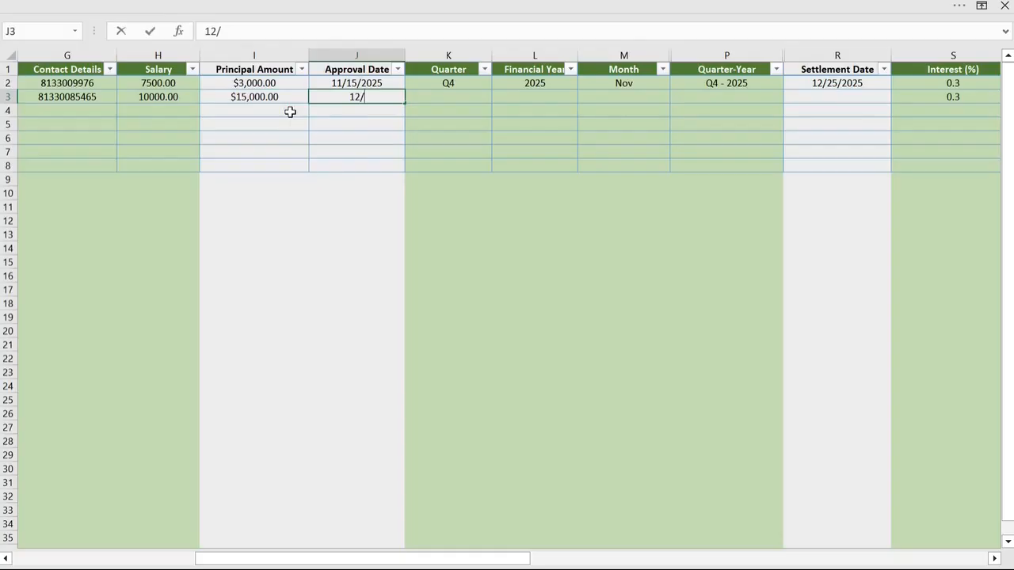
text(12/12/2025)
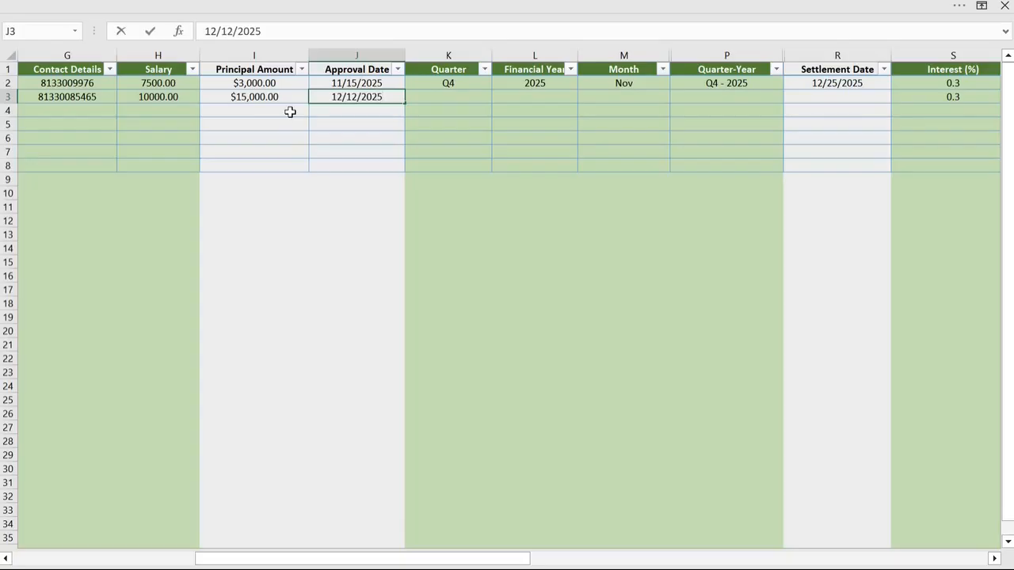
key(Tab)
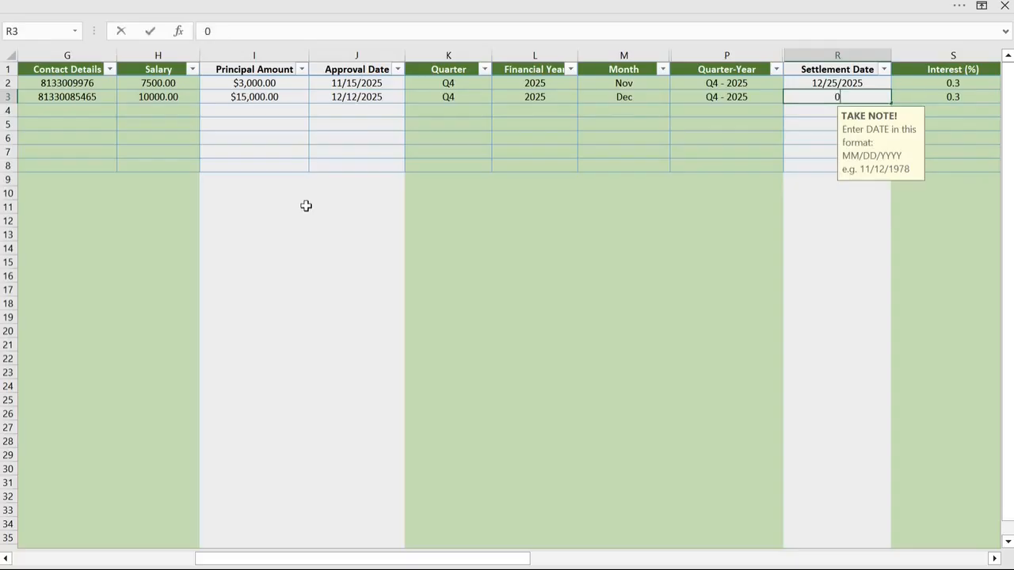
Step: Set the settlement date of the row 3 loan to 01/25/2025
text(01/25/2025)
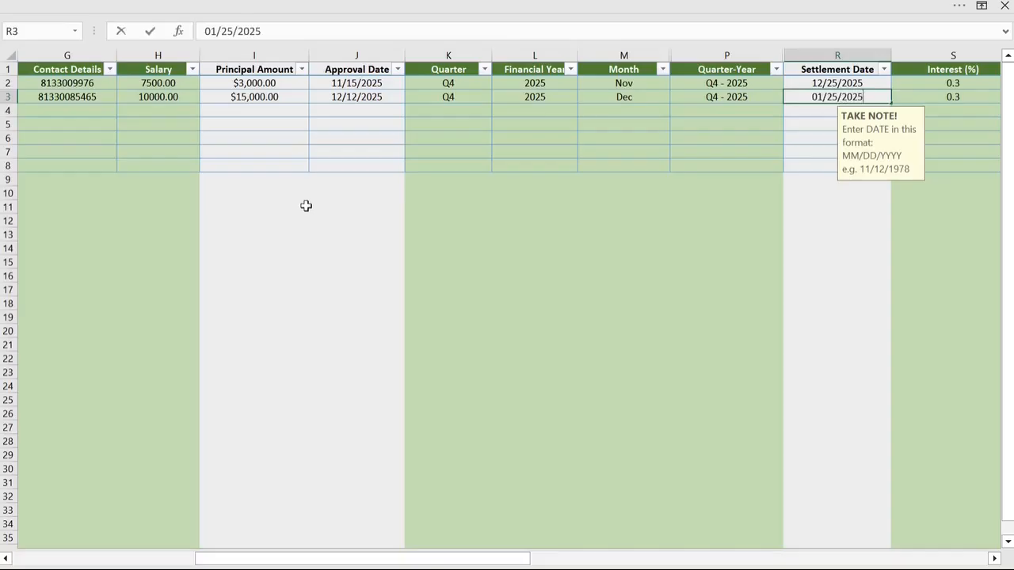
key(Return)
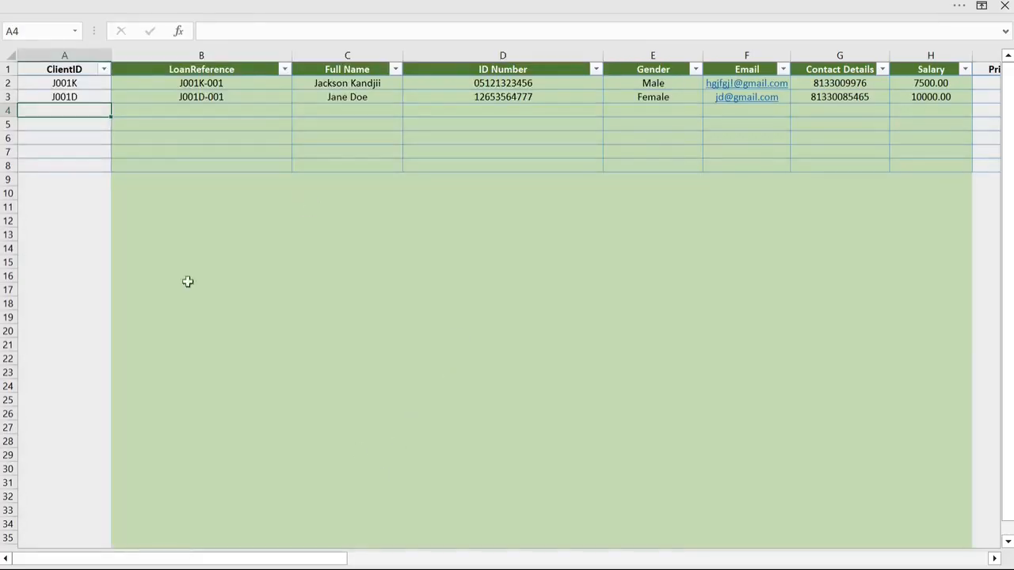
Step: Examine the row 3 loan's calculated interest, repayment, status, levy and range columns, and return to the dashboard
drag(305, 557, 722, 561)
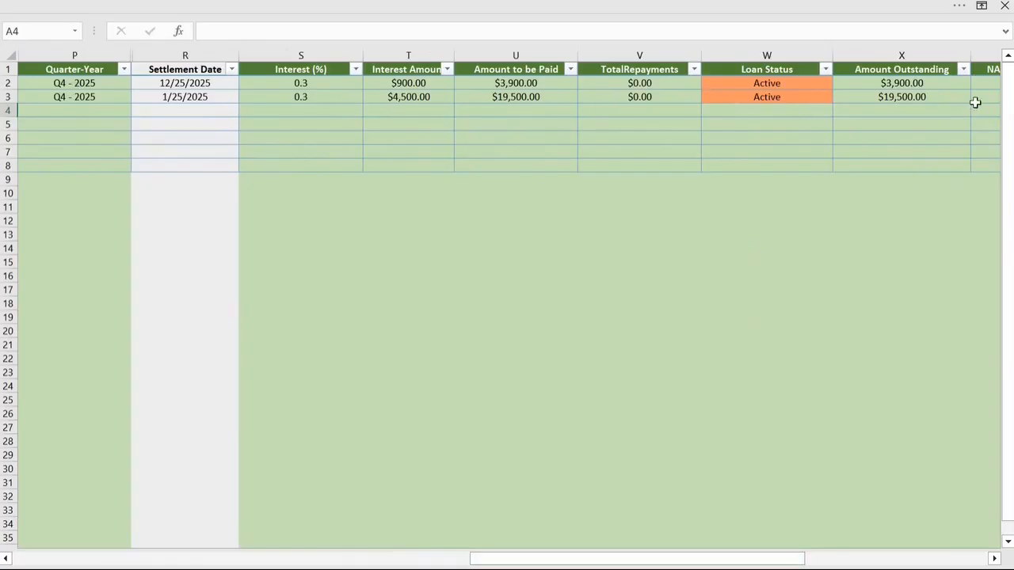
drag(626, 562, 766, 563)
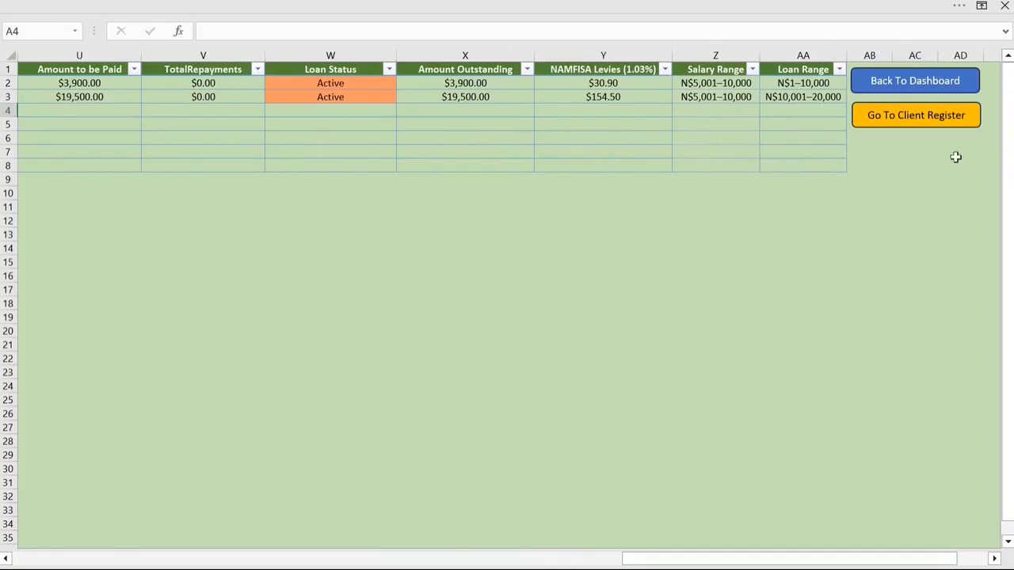
click(922, 86)
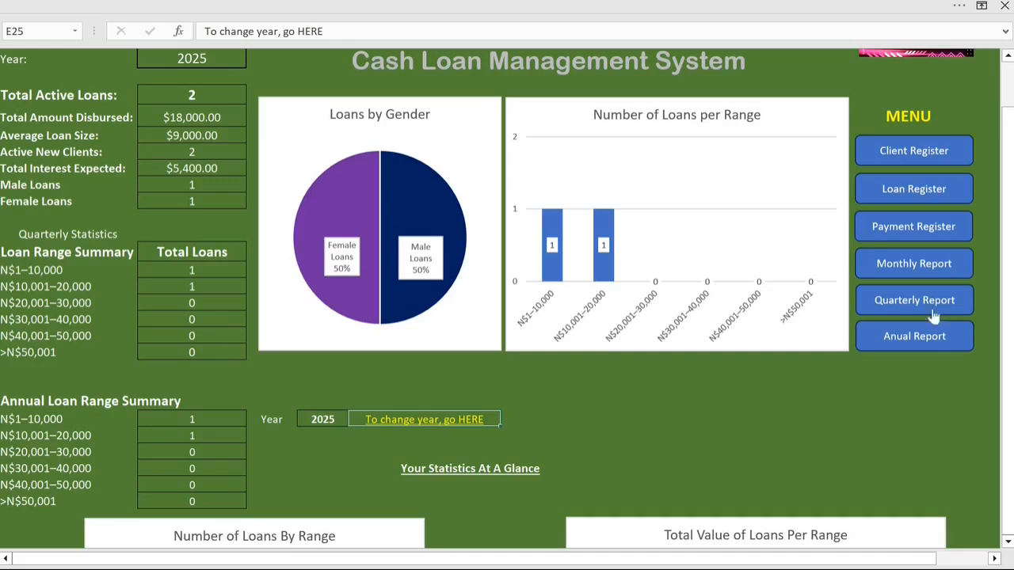
Step: Examine the dashboard's summary and loan and salary range charts, view the detailed statistics in the Quarterly Report, and return to the dashboard
drag(1010, 129, 1012, 165)
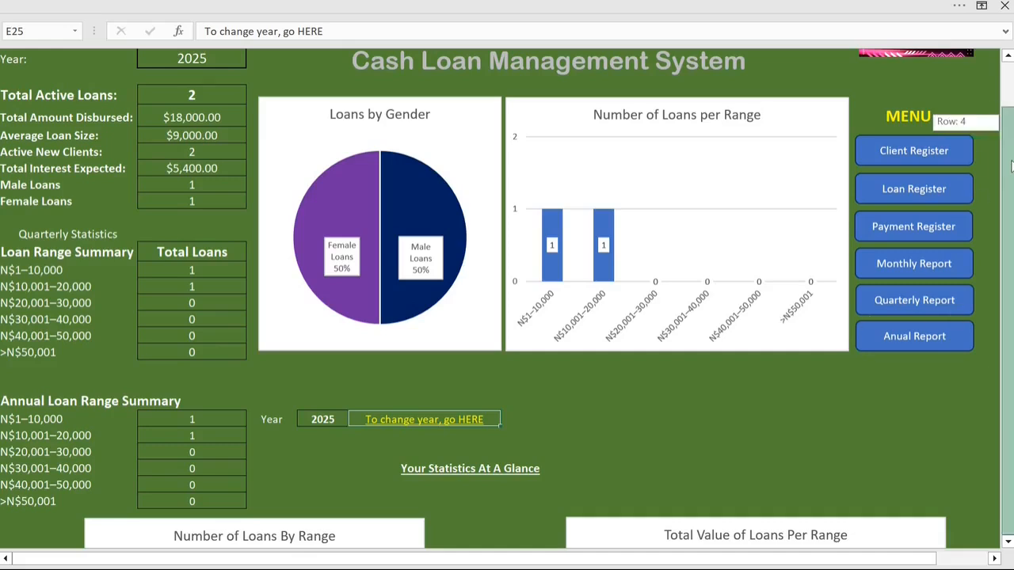
scroll(699, 407, down, 4)
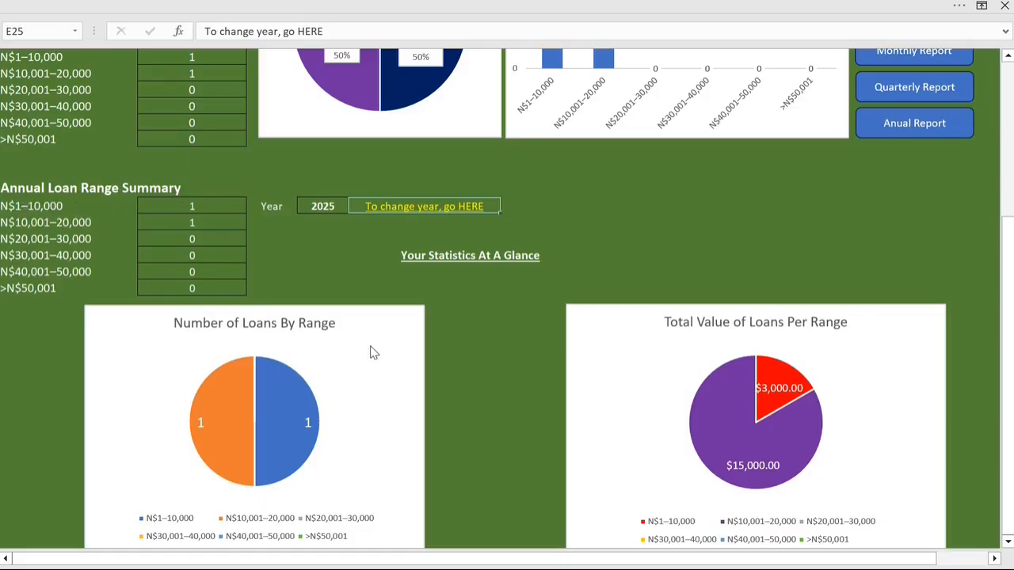
scroll(373, 371, down, 3)
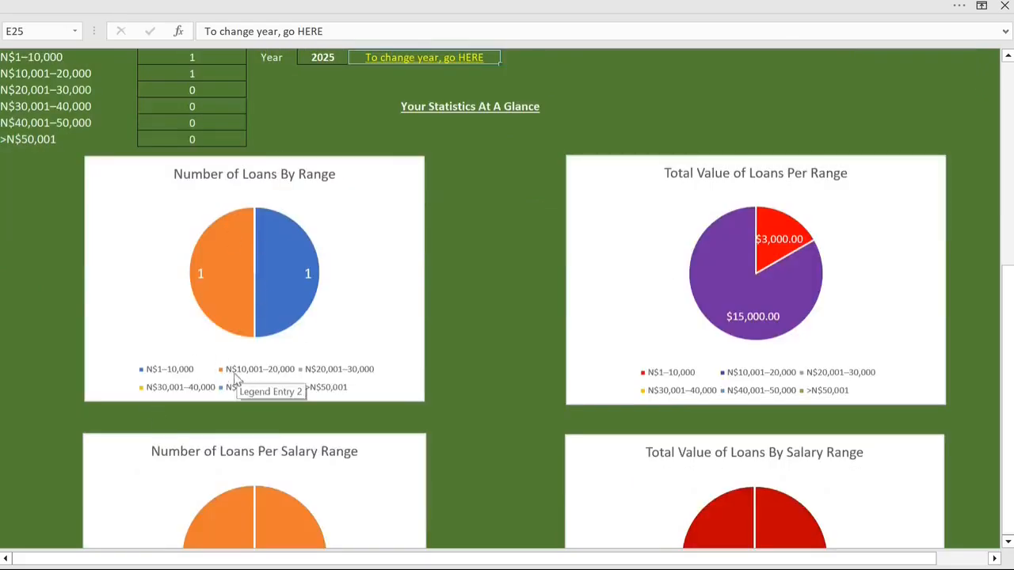
scroll(834, 312, down, 1)
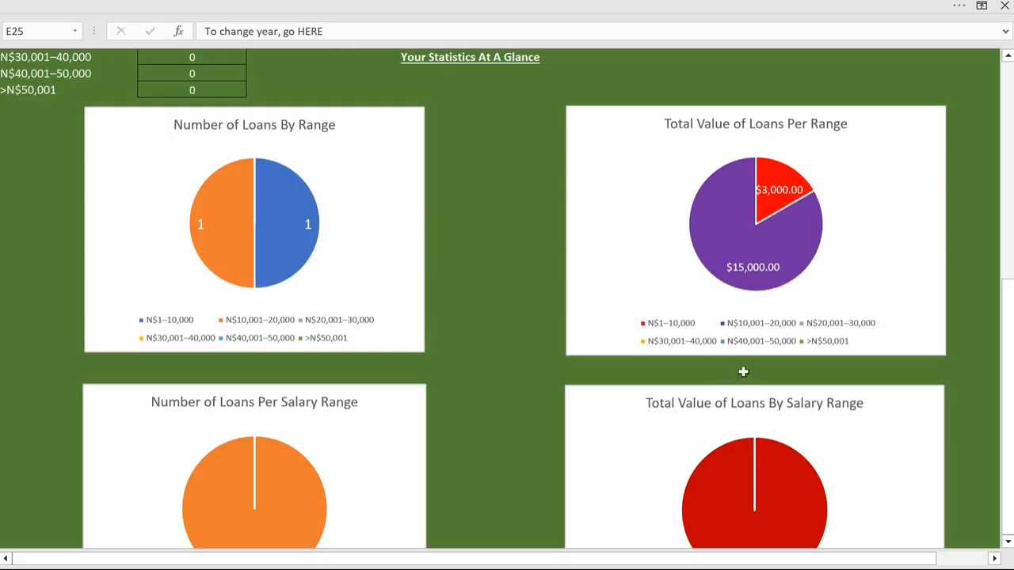
scroll(763, 356, down, 4)
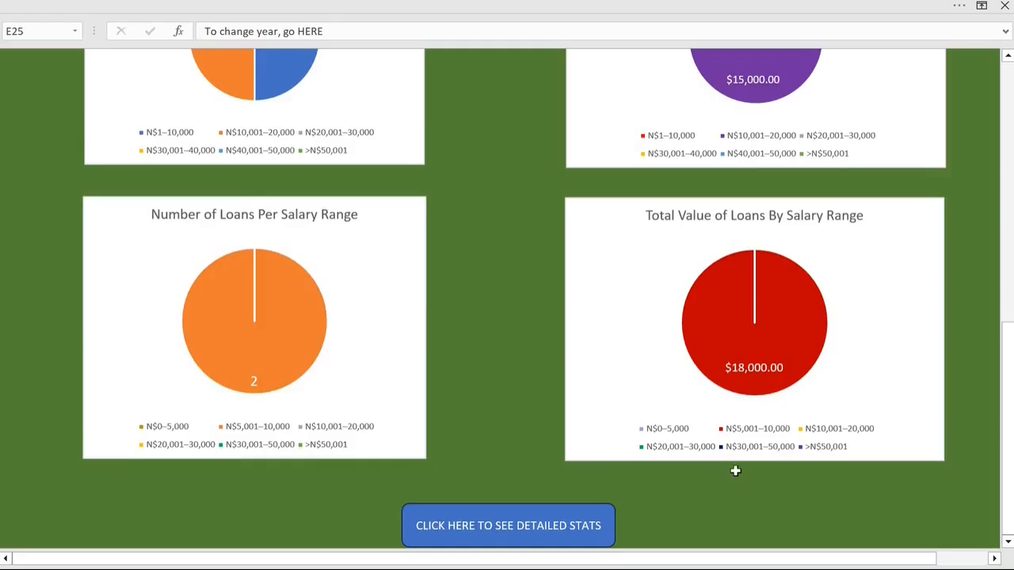
scroll(735, 470, down, 5)
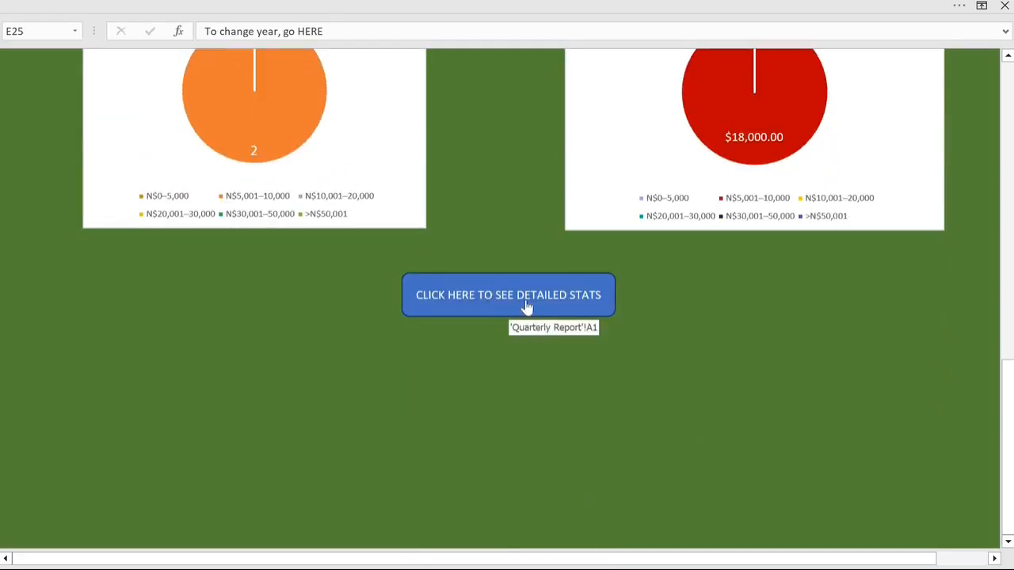
click(527, 307)
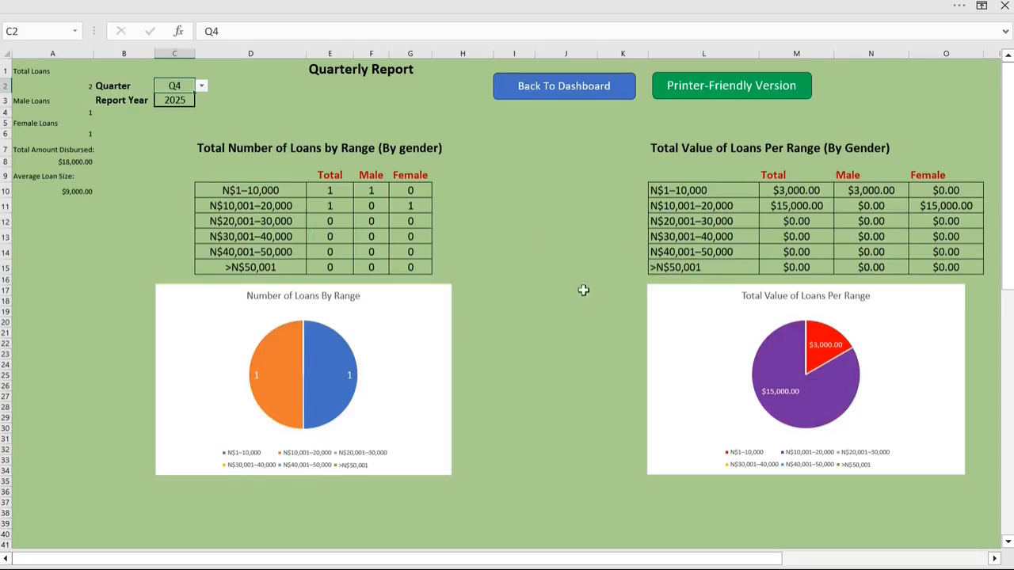
click(561, 94)
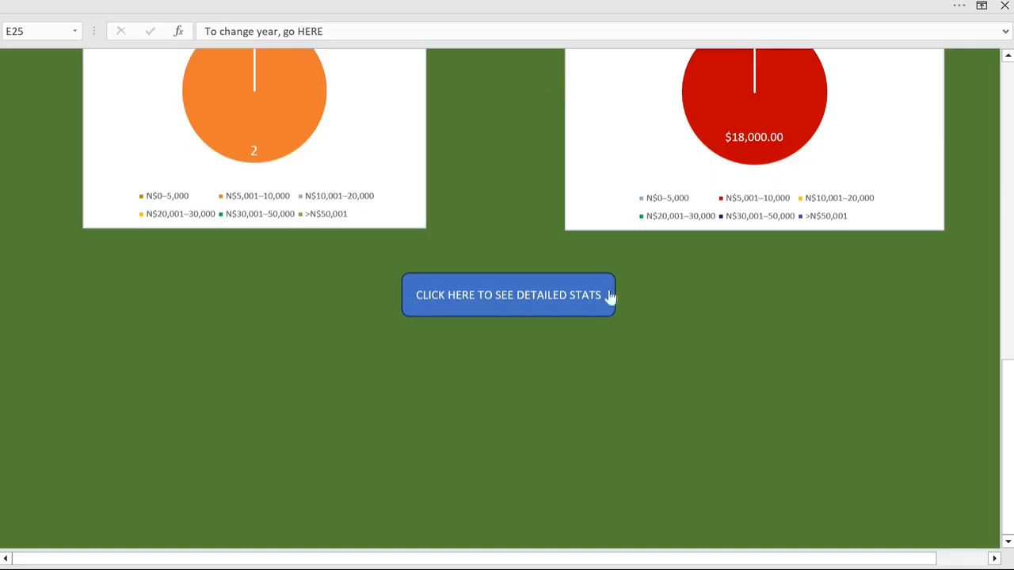
Step: Open the Payment Register from the dashboard menu and go from it to the Loan Register
scroll(645, 356, up, 8)
scroll(651, 361, up, 10)
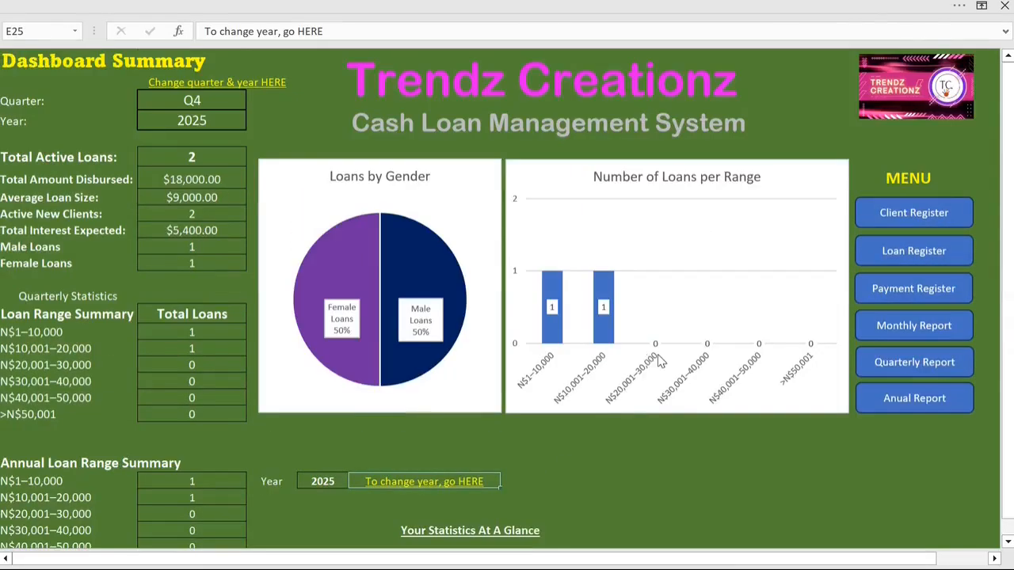
click(919, 294)
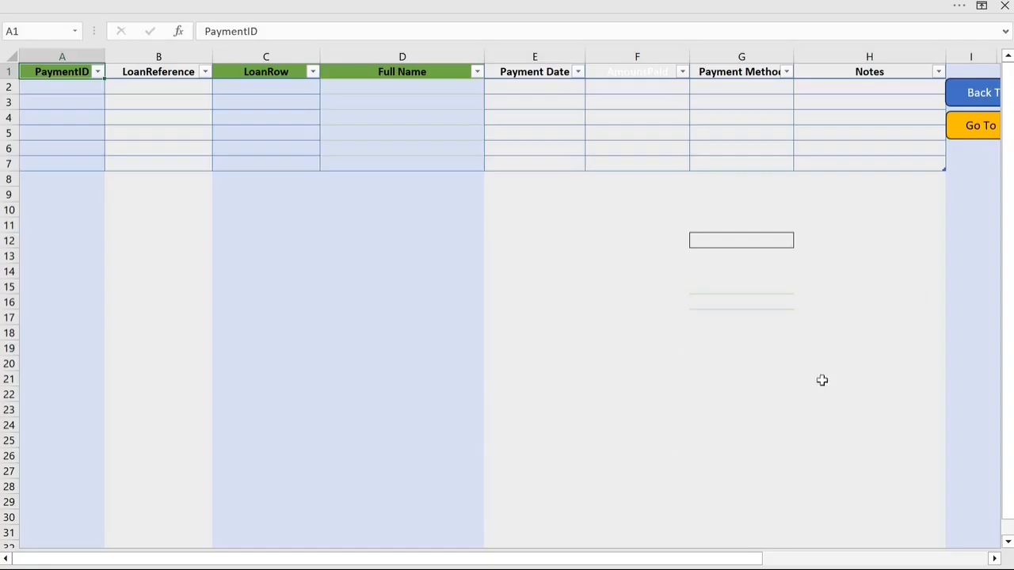
click(1008, 425)
click(987, 126)
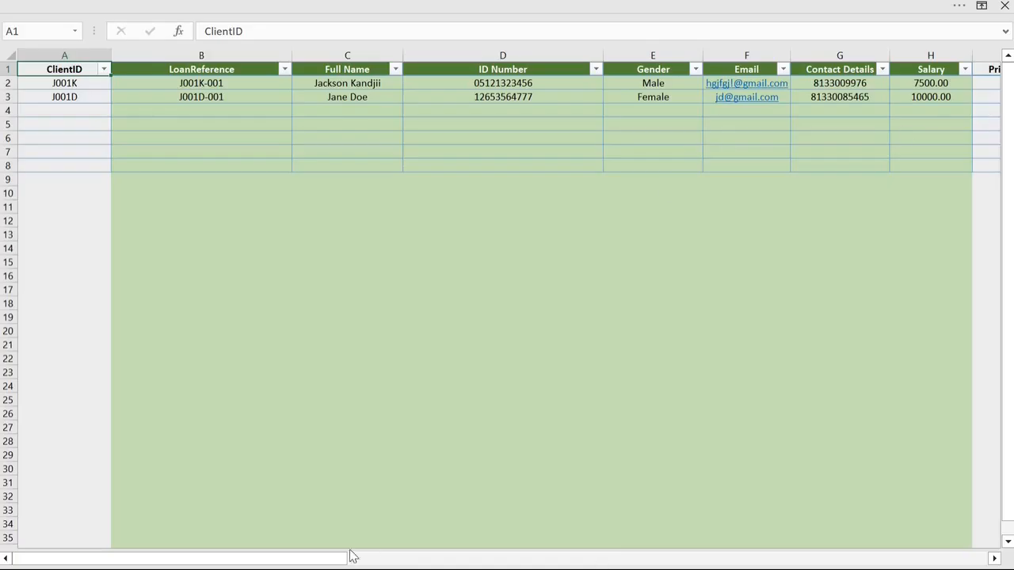
Step: Examine the Loan Register's repayment, status and outstanding amount columns, view the Client Register, and return to the dashboard
drag(353, 557, 793, 541)
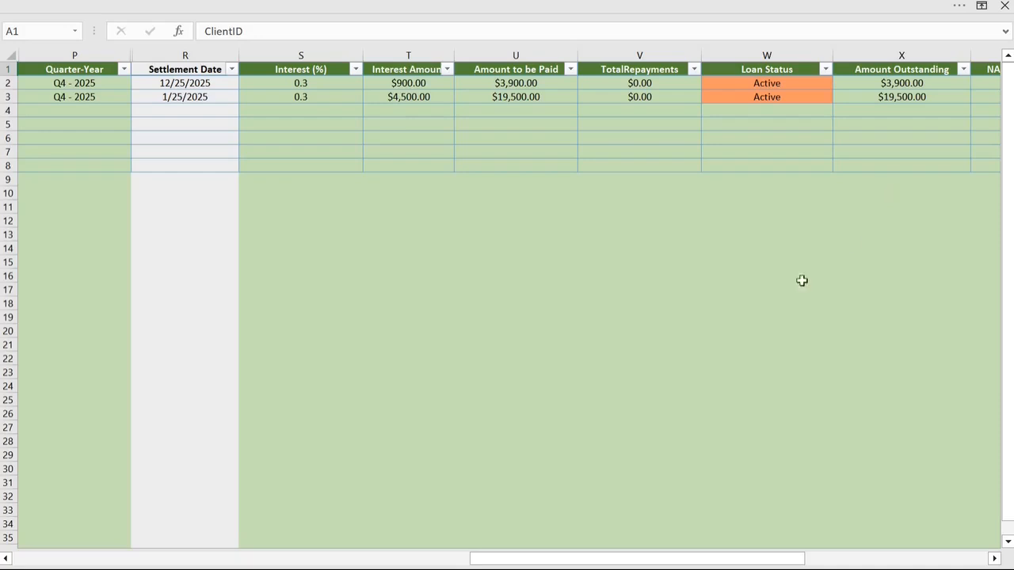
drag(626, 560, 159, 559)
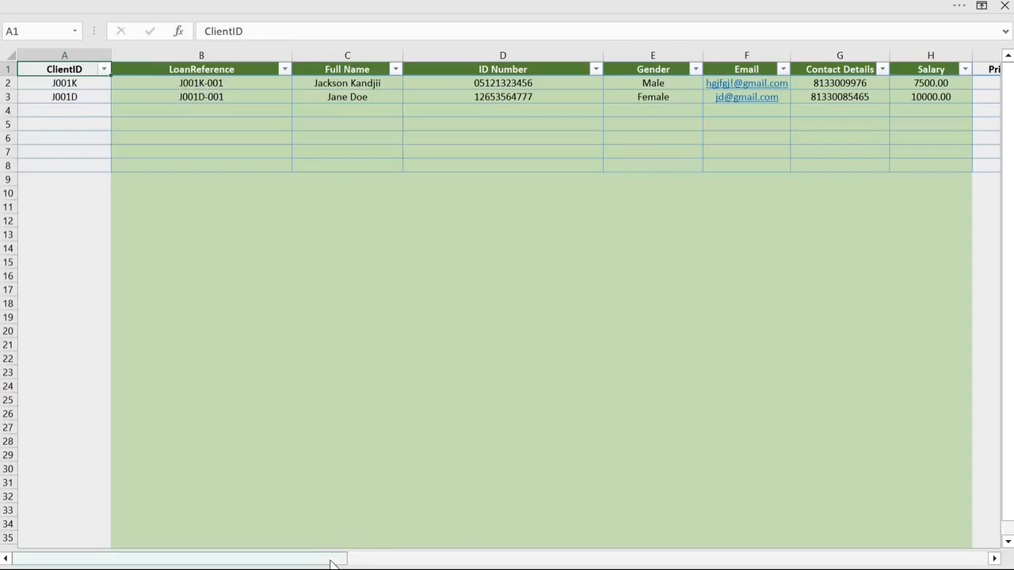
drag(335, 562, 967, 561)
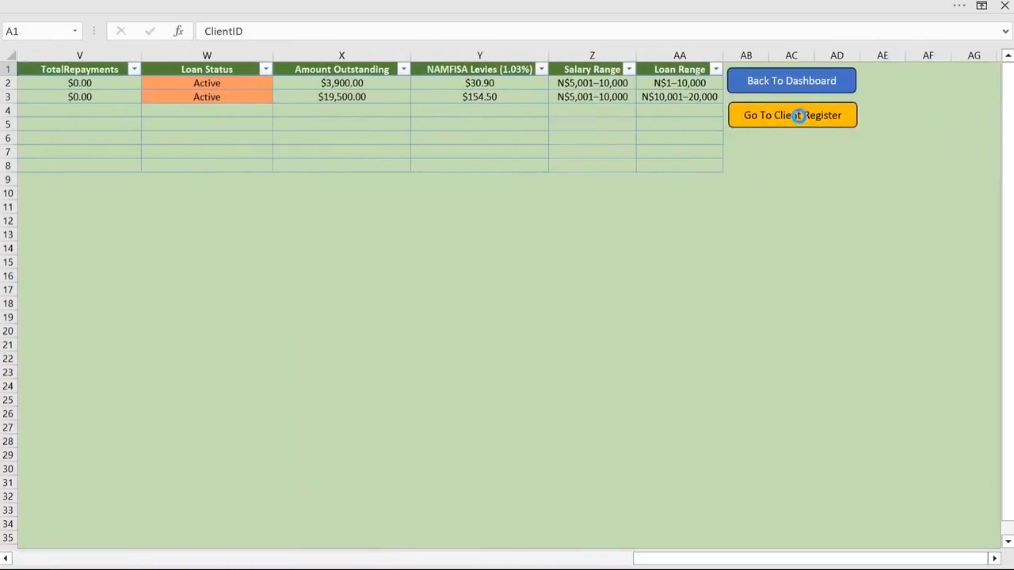
click(798, 117)
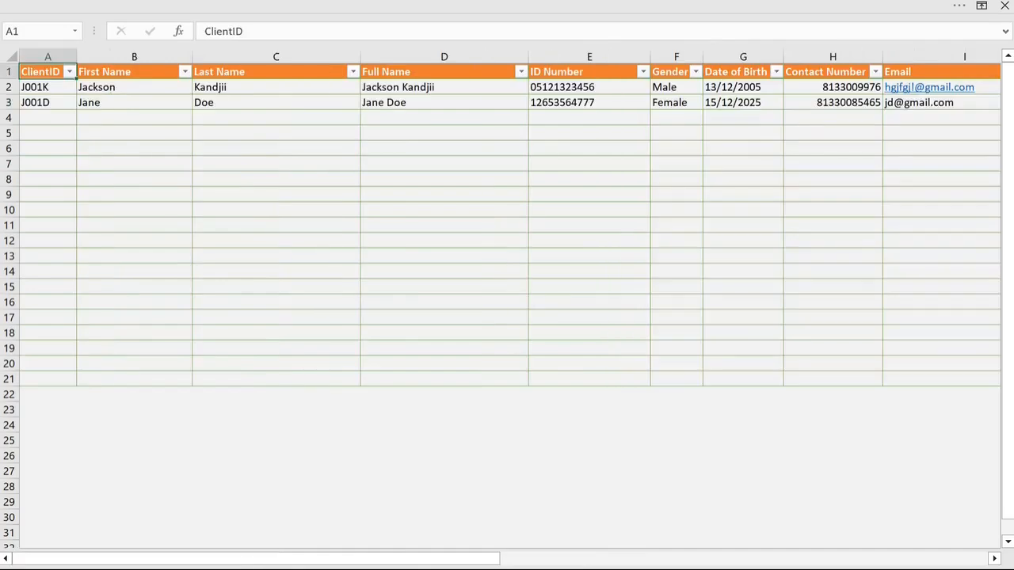
drag(483, 559, 618, 559)
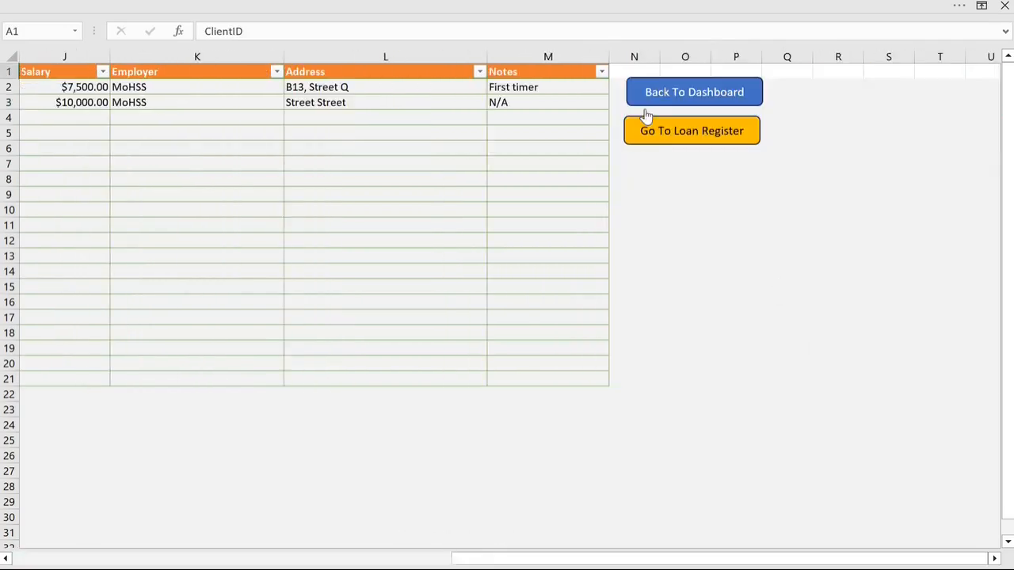
click(700, 98)
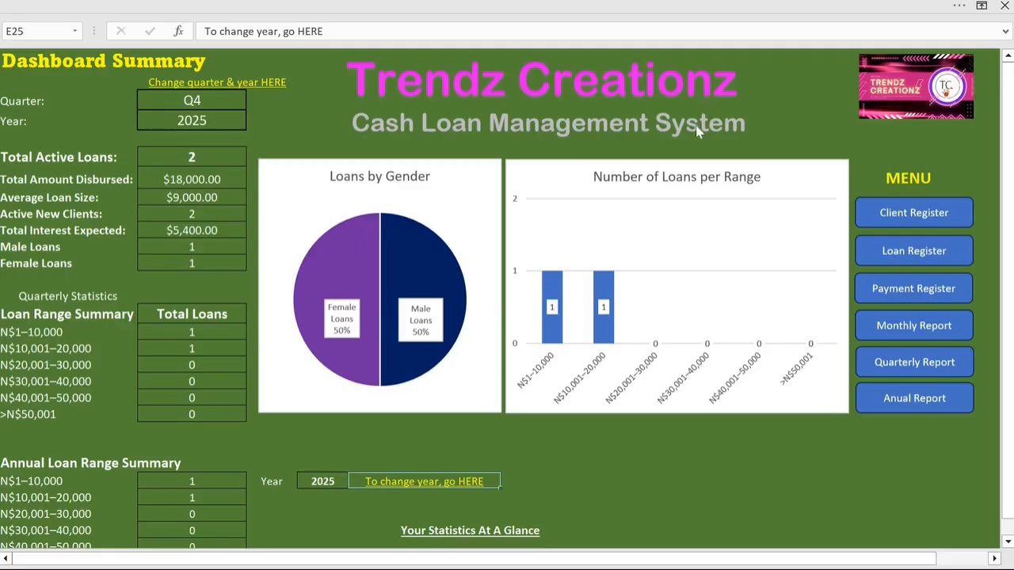
Step: Open the Payment Register and enter the first loan's reference in the LoanReference cell of row 2
click(933, 292)
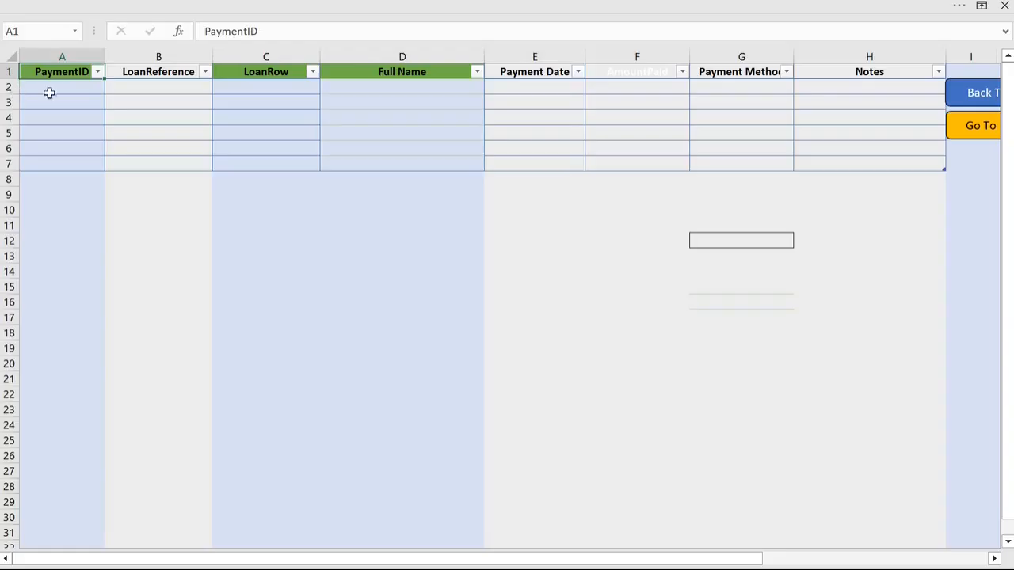
key(Down)
key(Right)
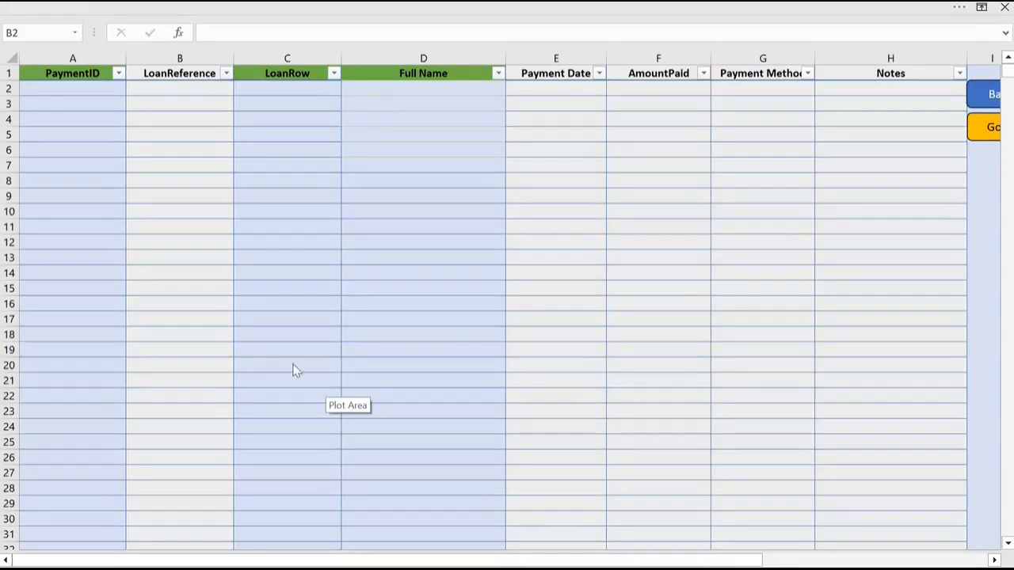
click(193, 86)
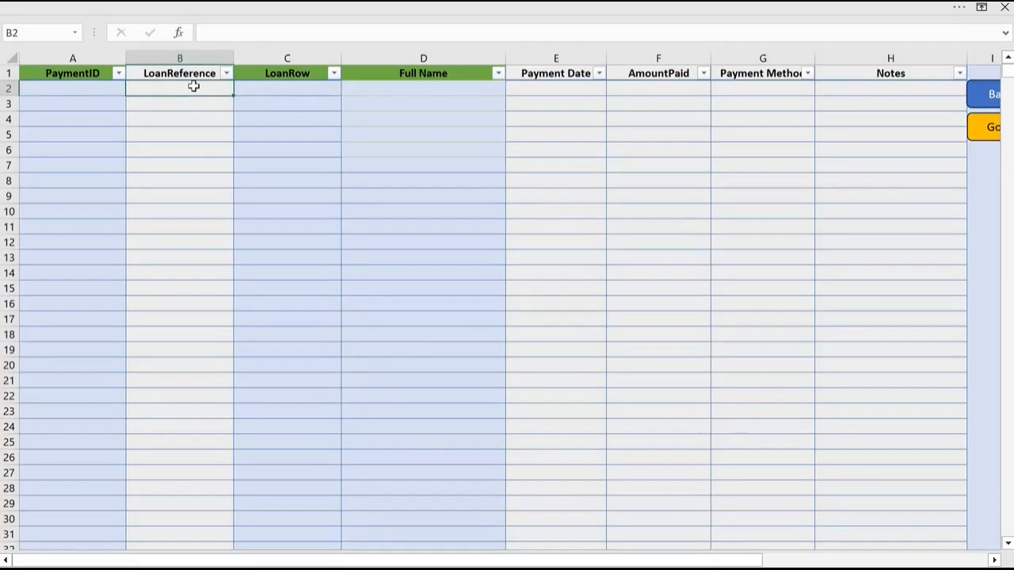
text(J001K-001)
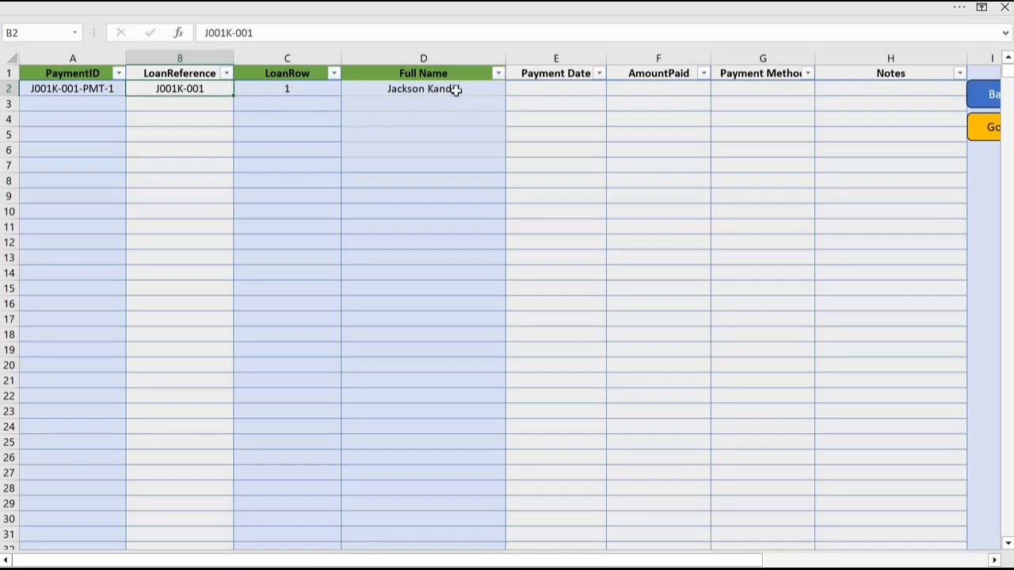
Step: Select the Payment Date cell in row 2 and bring up the On-Screen Keyboard
click(560, 87)
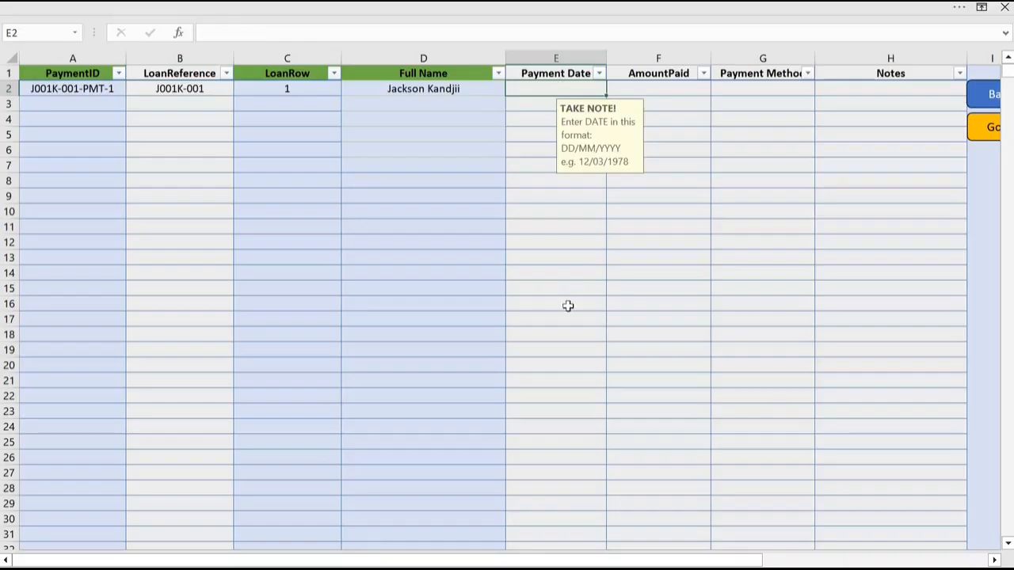
mouse_move(632, 559)
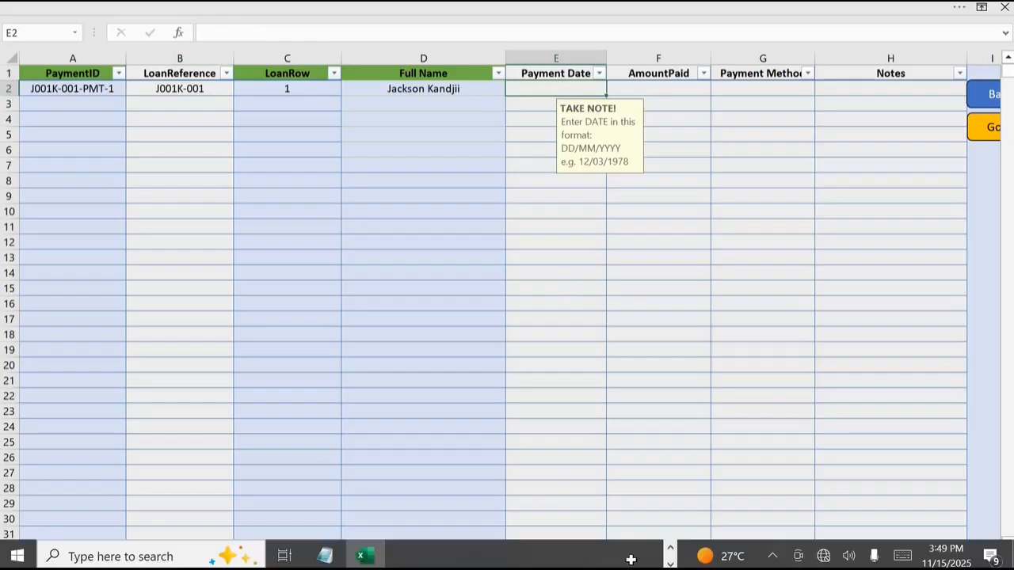
click(671, 549)
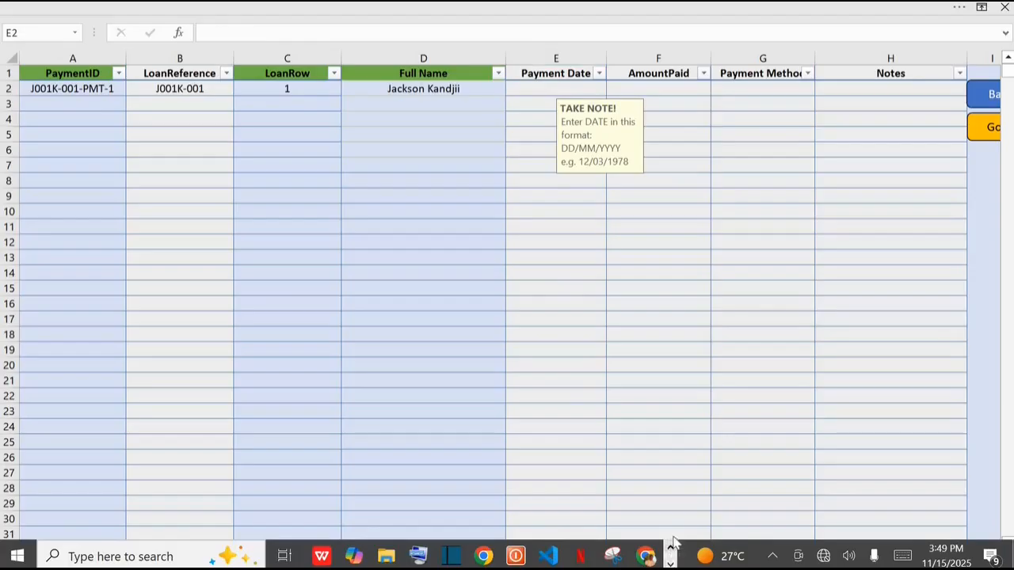
click(670, 563)
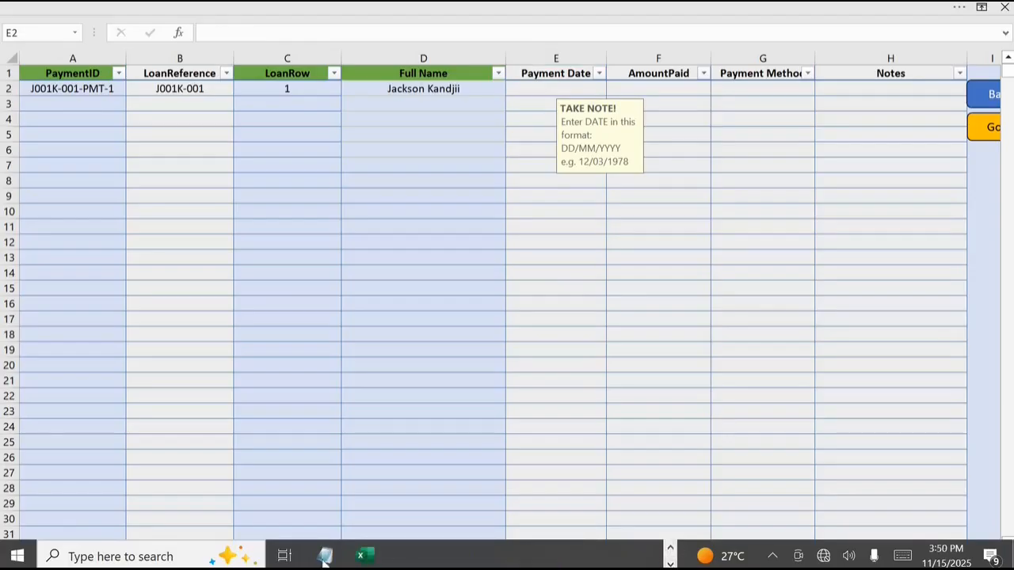
click(671, 549)
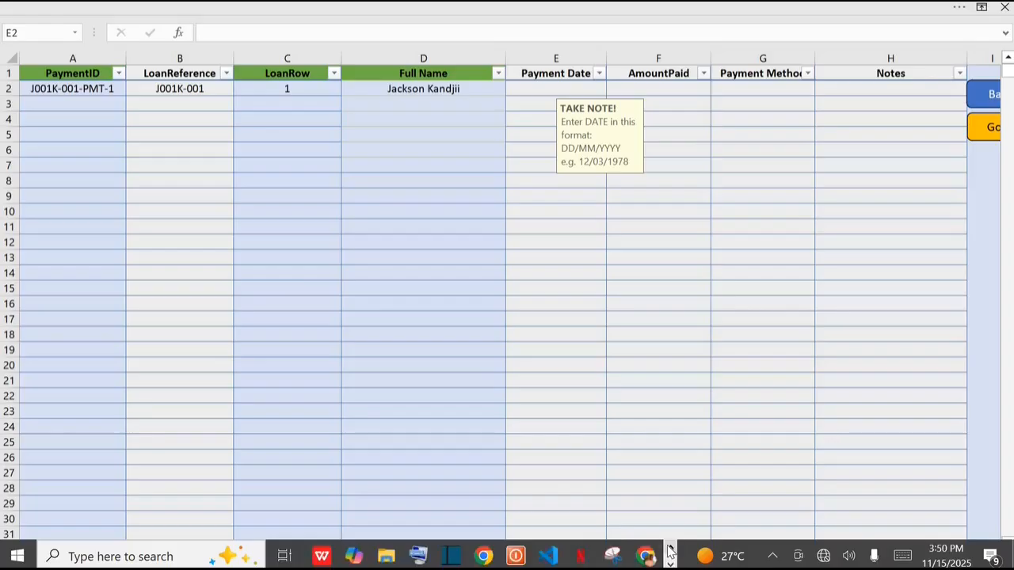
click(418, 556)
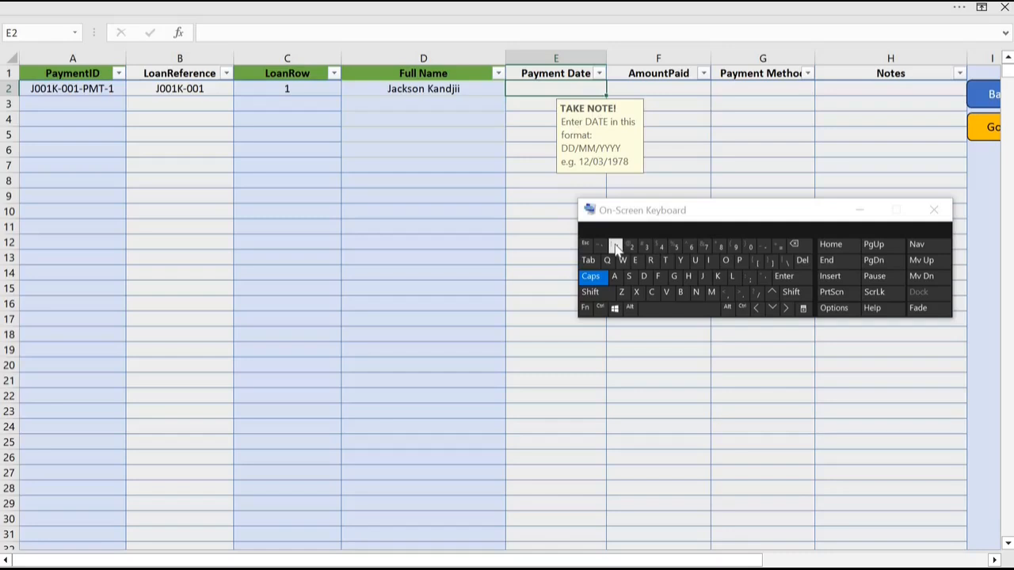
Step: Set the row 2 payment date to 12/12/2025 and minimise the On-Screen Keyboard
text(12)
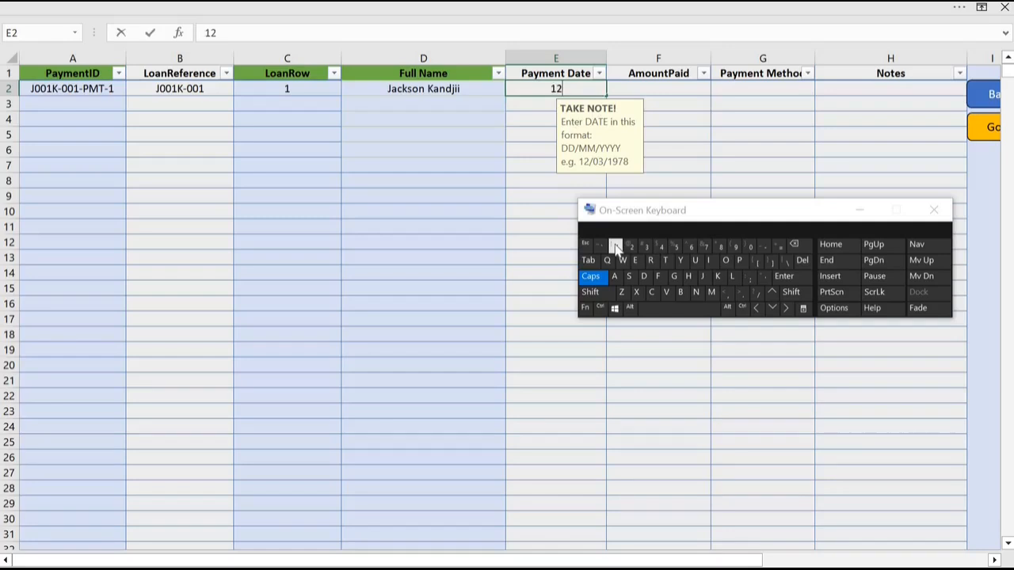
click(756, 293)
text(12)
text(/12/202)
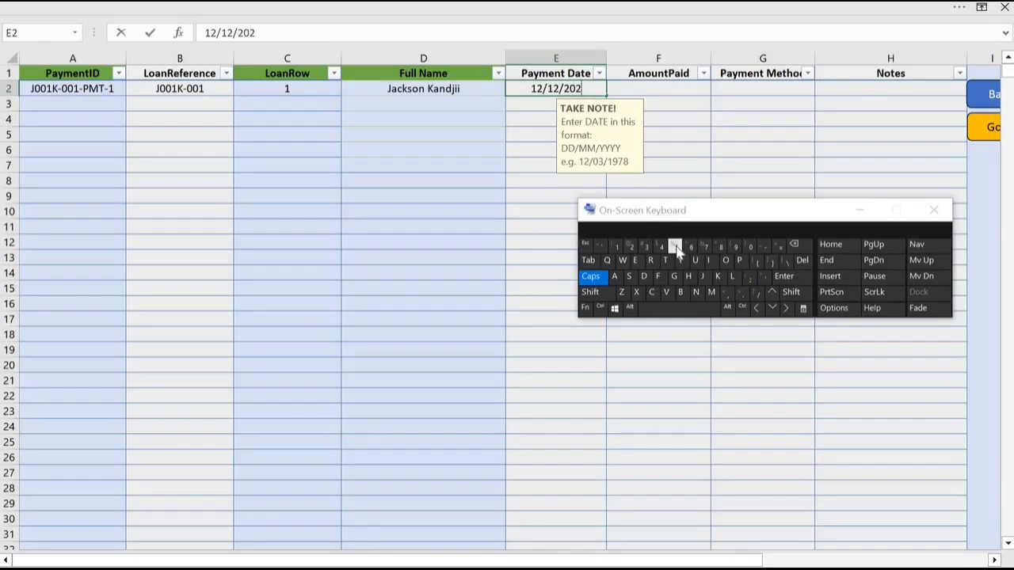
text(5)
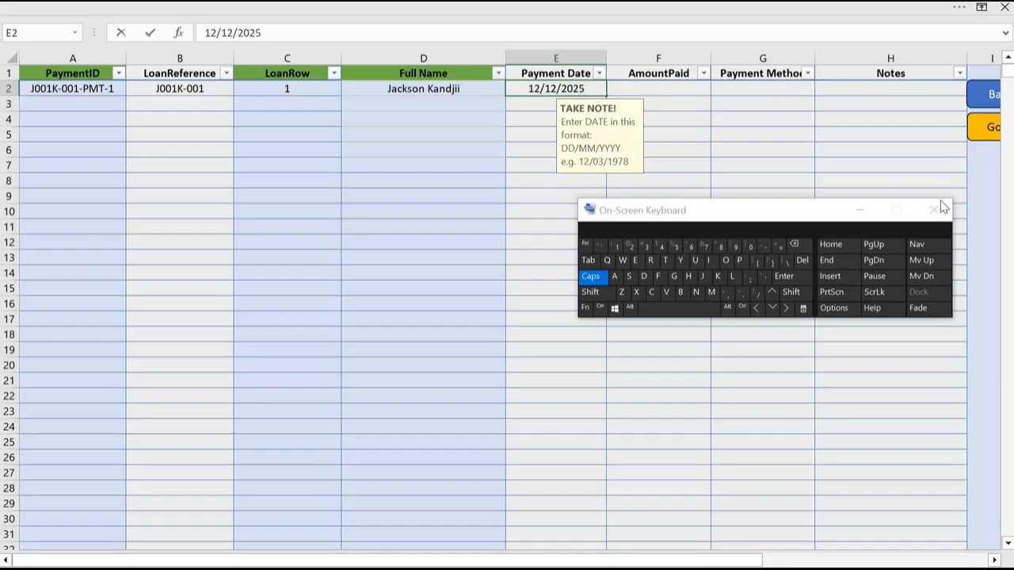
click(860, 209)
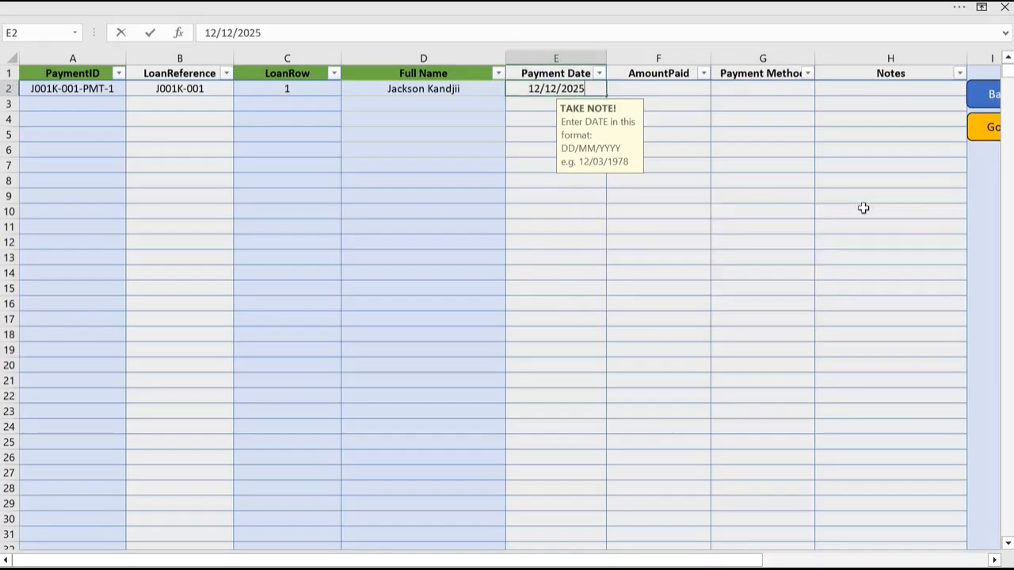
Step: Set the row 2 payment's amount paid to 2000 and its payment method to Cash
click(675, 89)
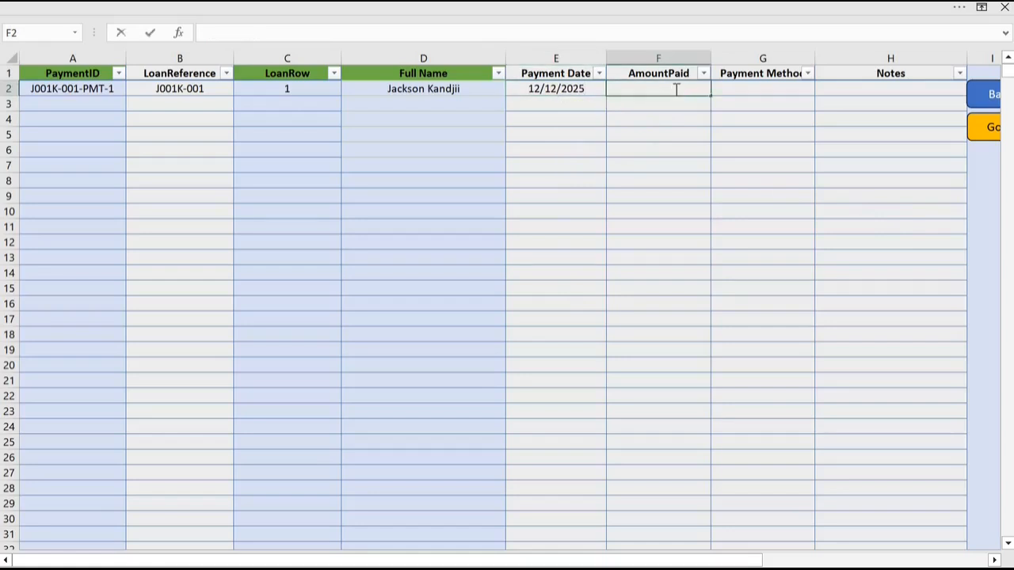
text(2000)
click(797, 93)
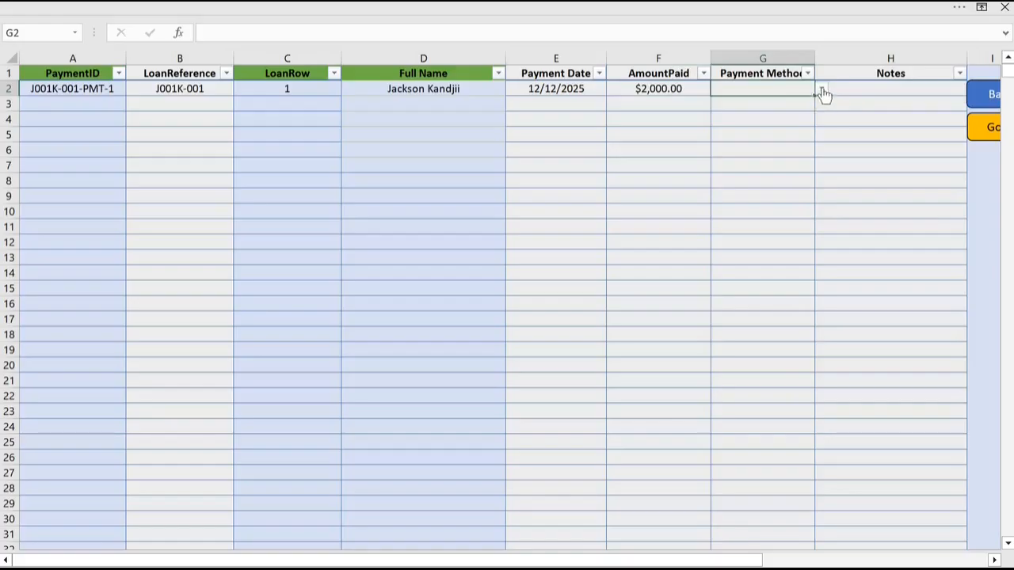
click(823, 92)
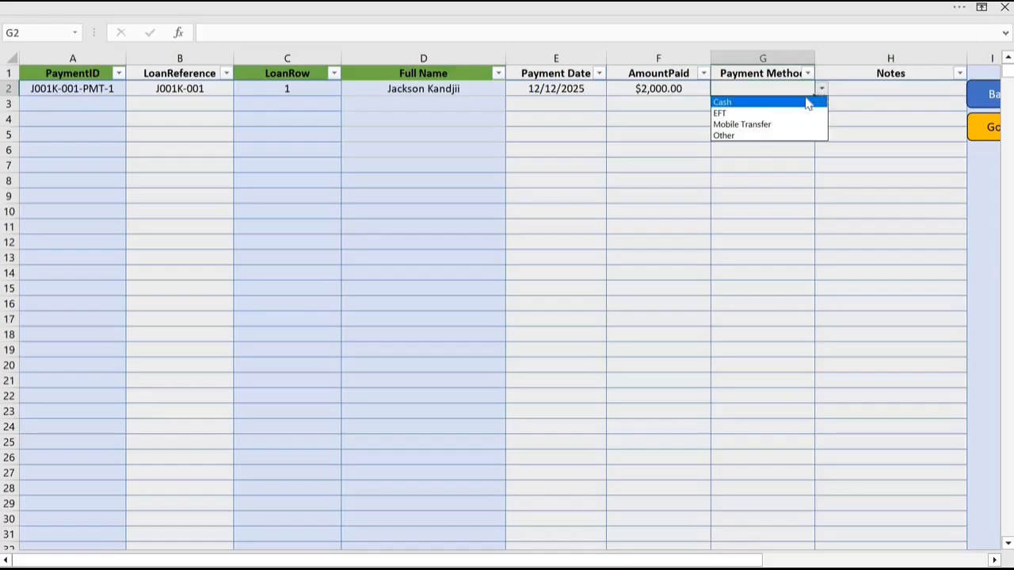
click(735, 103)
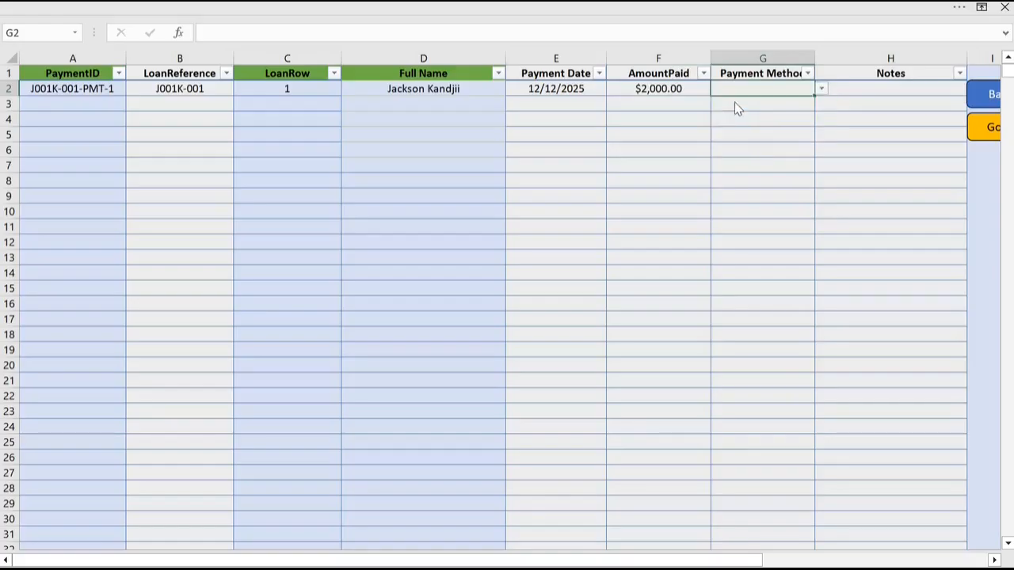
Step: Enter "Loan Downpayment" in the notes of the row 2 payment
click(871, 88)
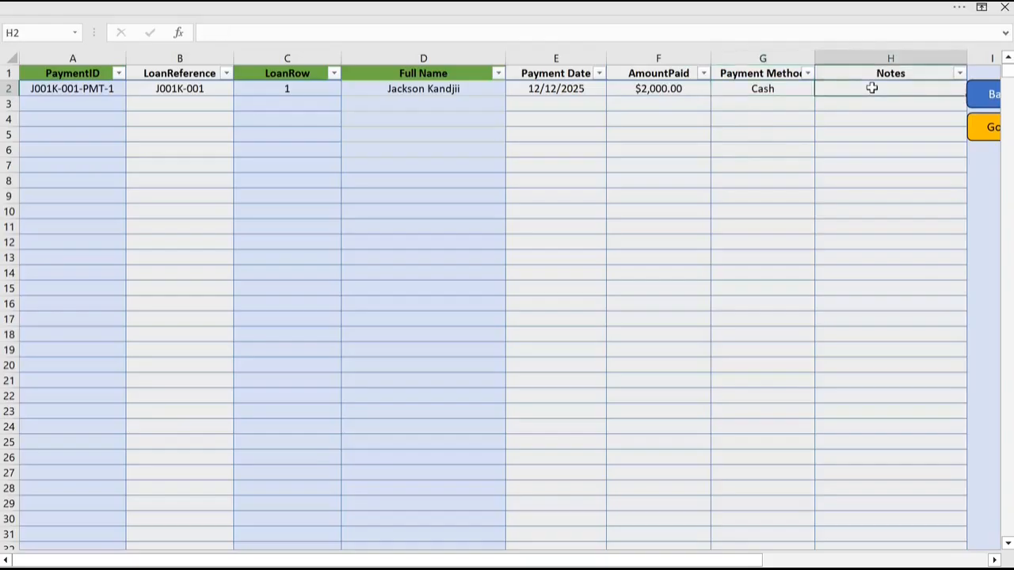
text(Loan Down)
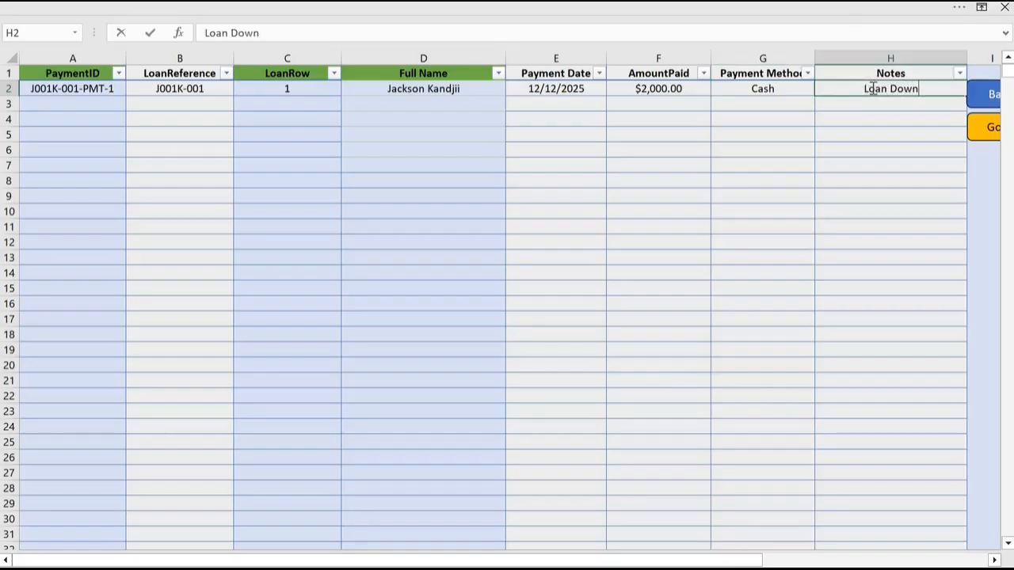
text(pay)
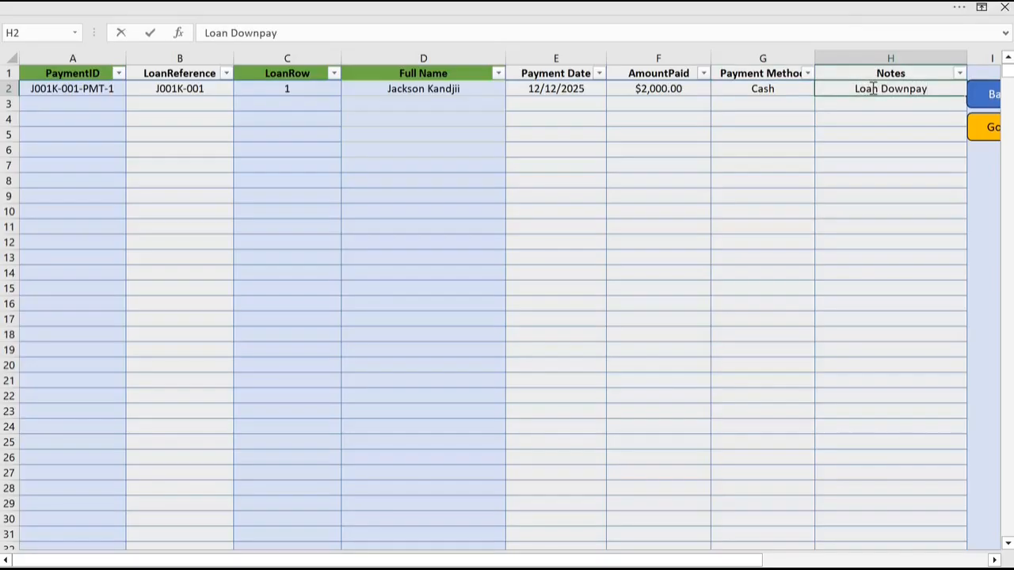
text(m)
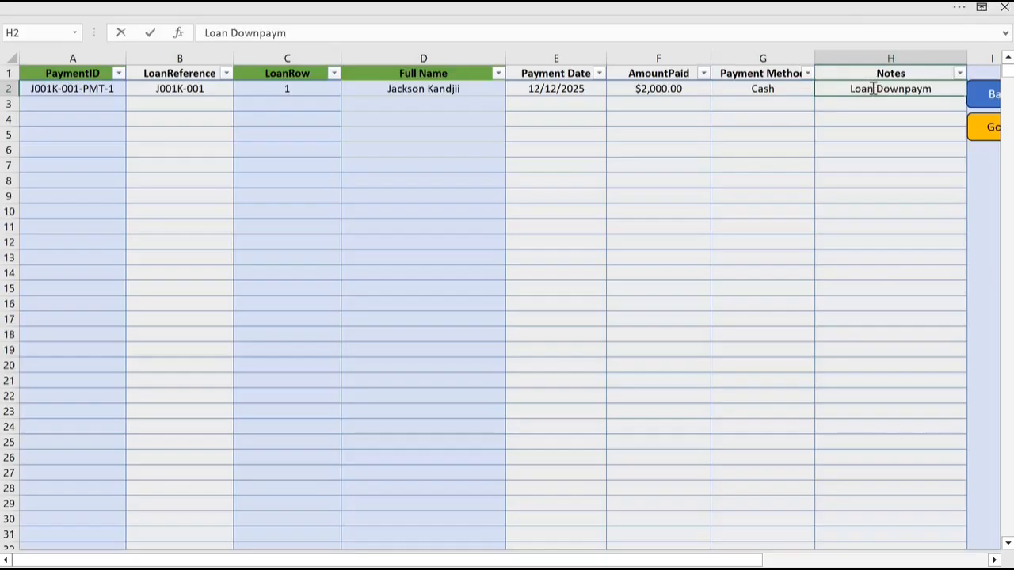
text(en)
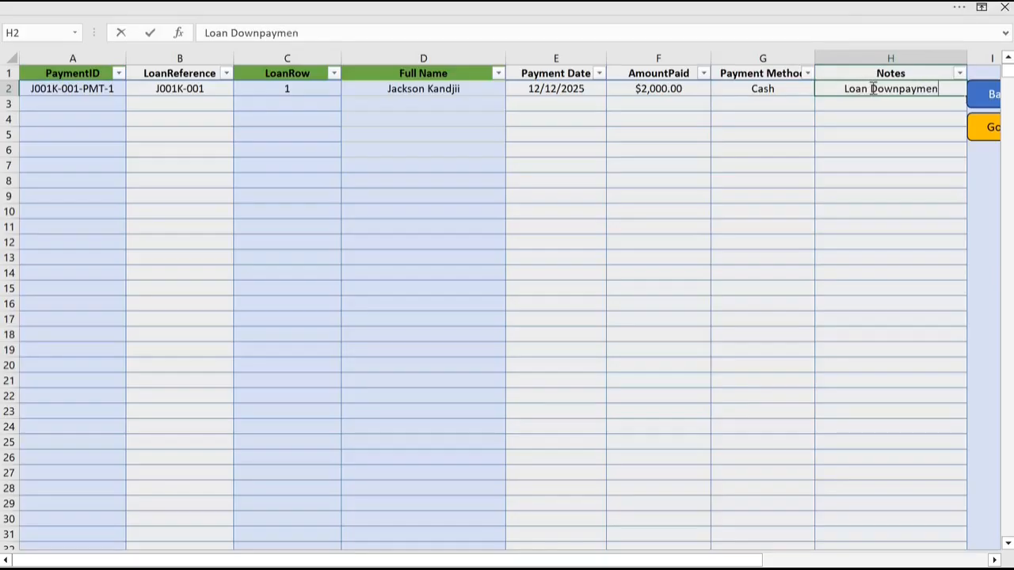
text(t)
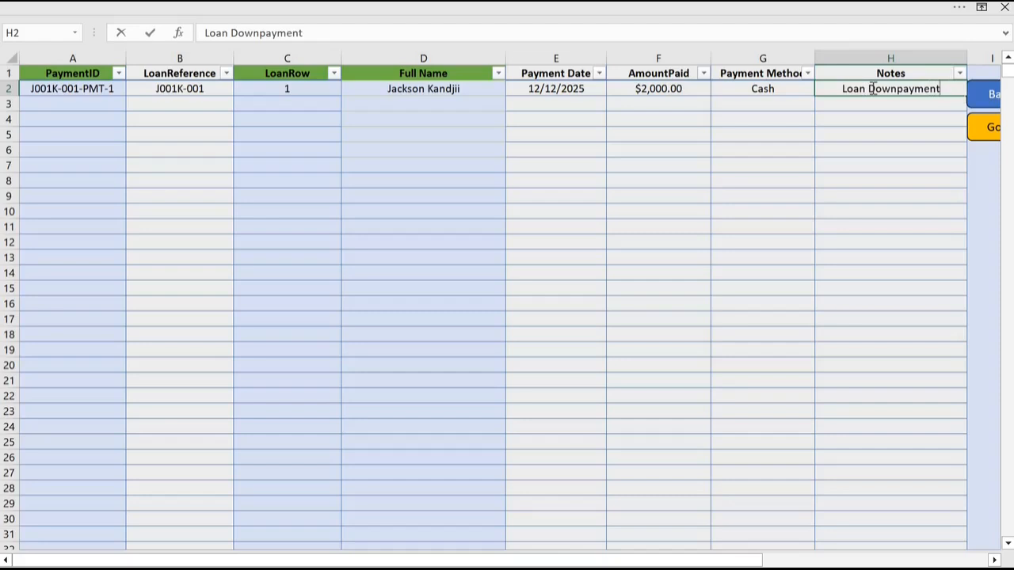
click(716, 182)
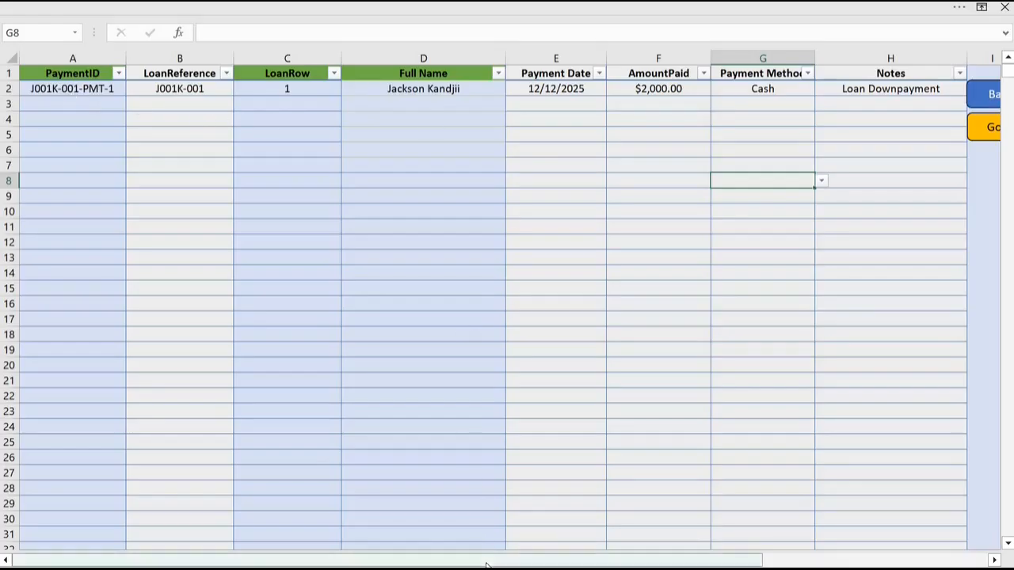
Step: Go from the Payment Register to the Loan Register and examine the total repayments, loan status and amount outstanding columns
drag(486, 565, 562, 565)
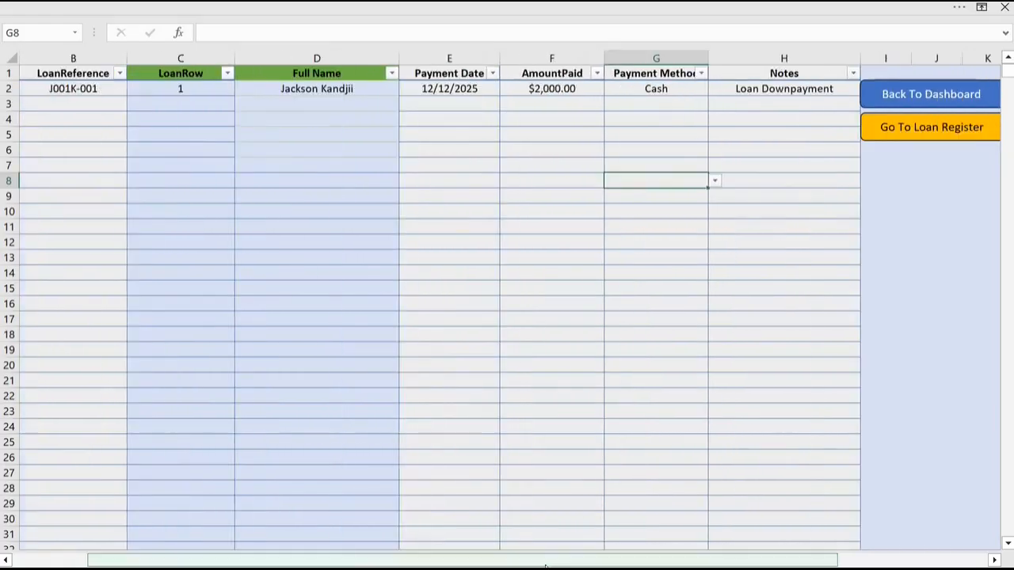
click(942, 131)
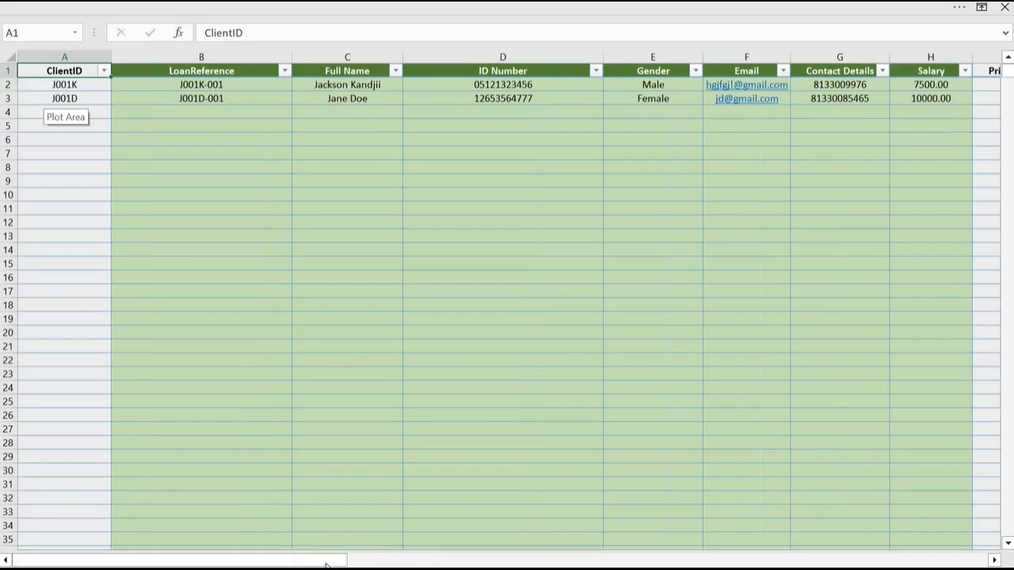
drag(326, 564, 785, 564)
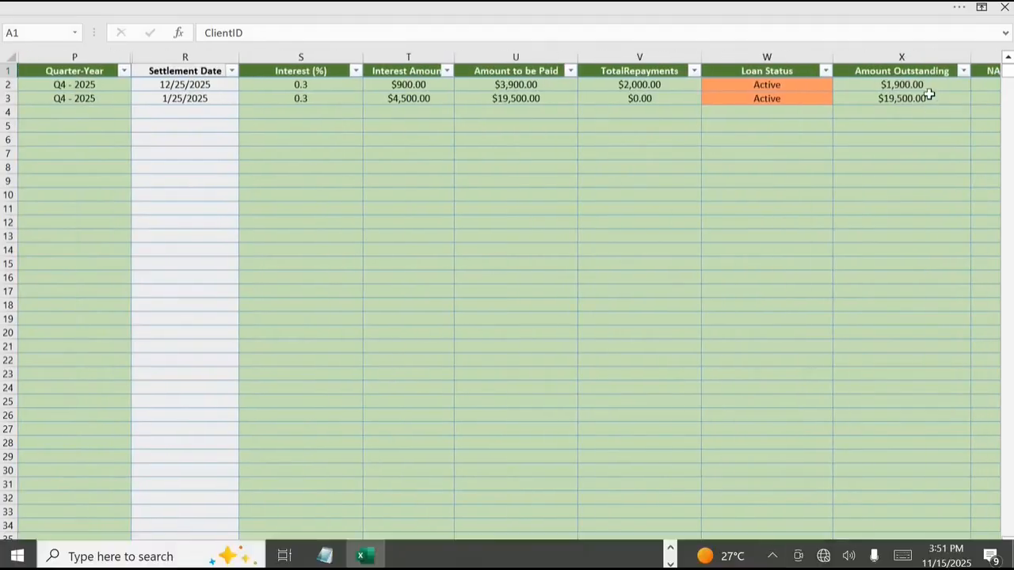
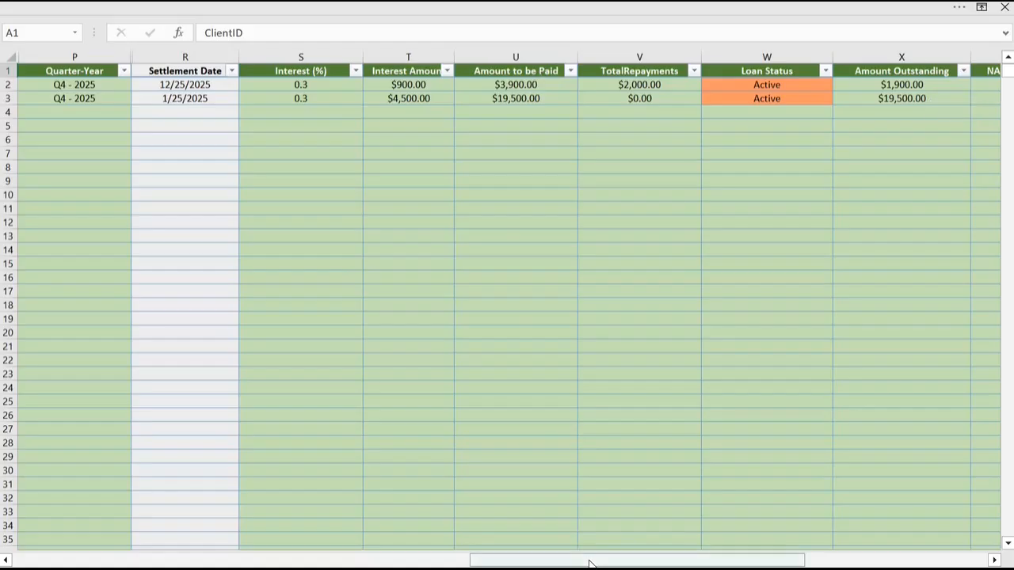
Step: Return from the Loan Register to the dashboard and open the Payment Register
drag(589, 564, 770, 566)
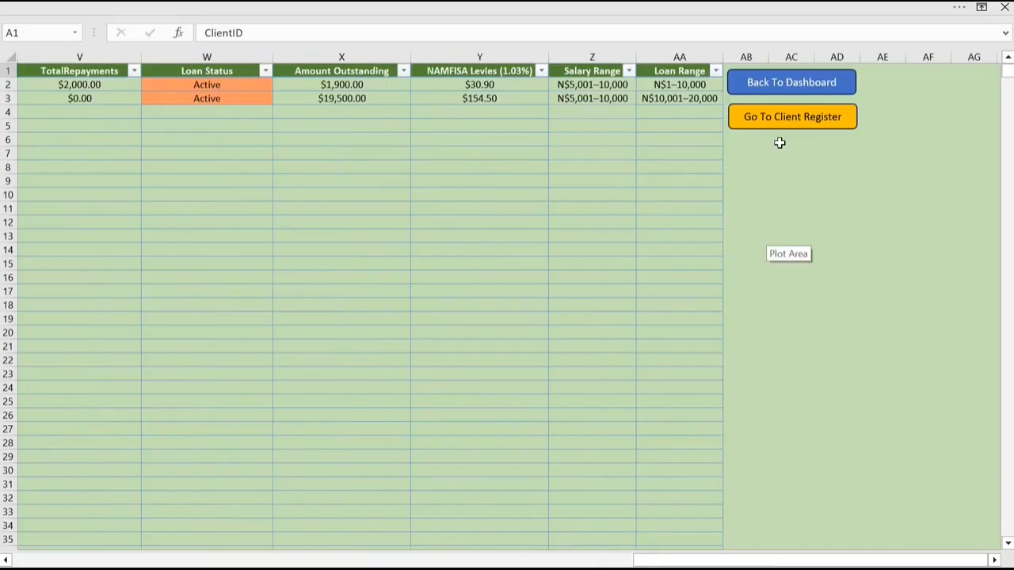
click(798, 89)
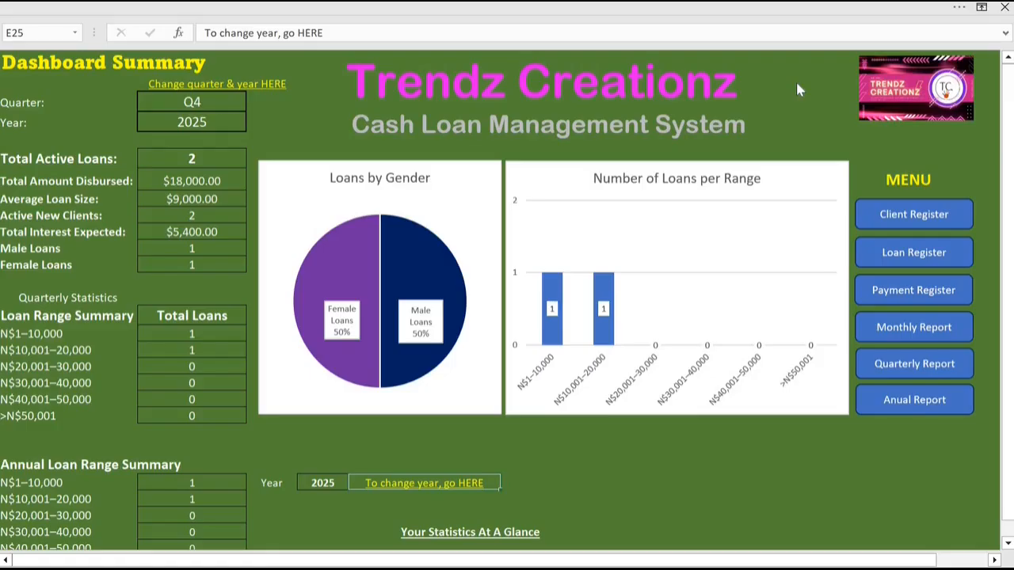
click(915, 293)
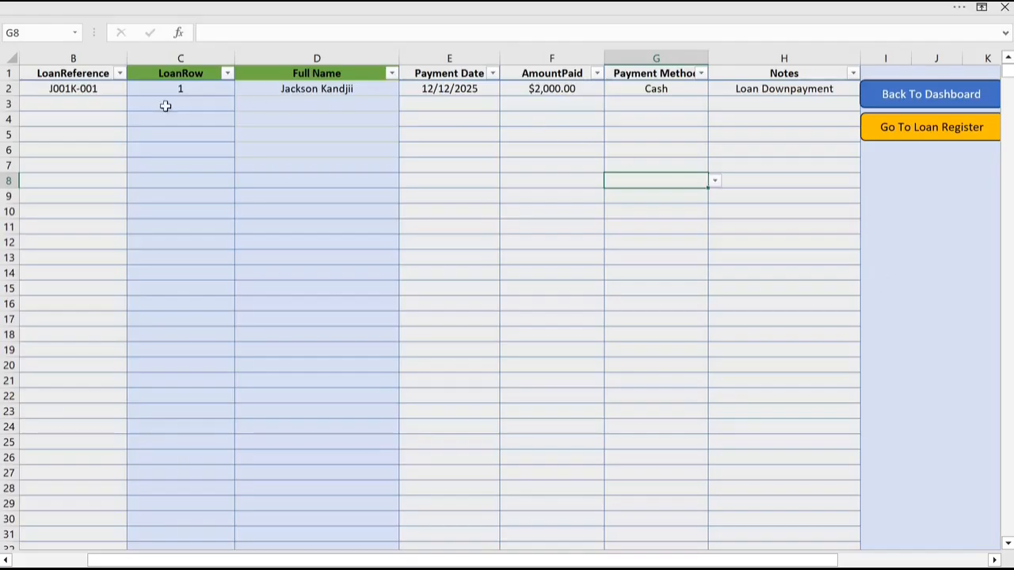
Step: Enter the same loan reference as the row 2 payment in row 3 of the Payment Register
drag(650, 560, 504, 563)
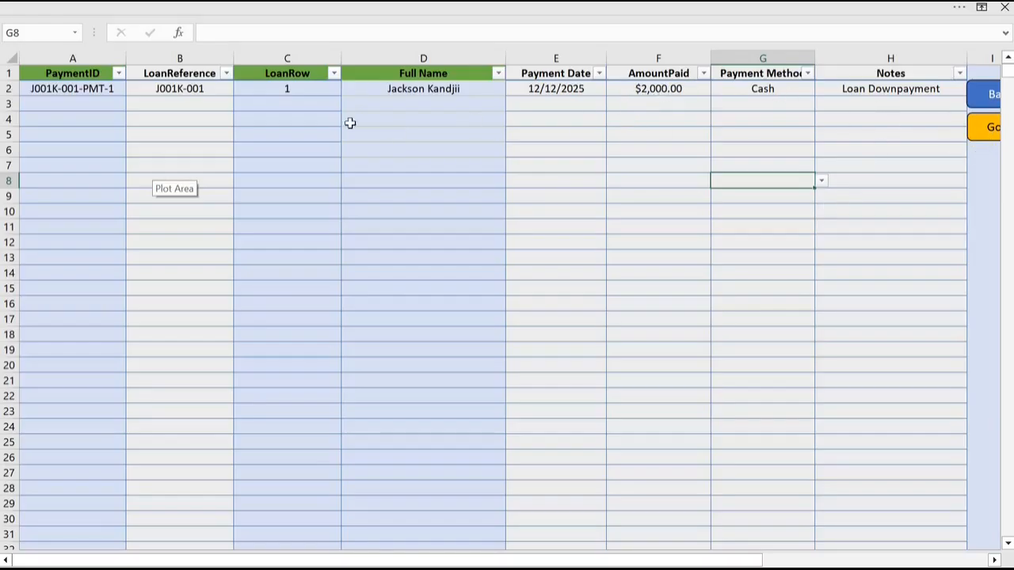
click(184, 105)
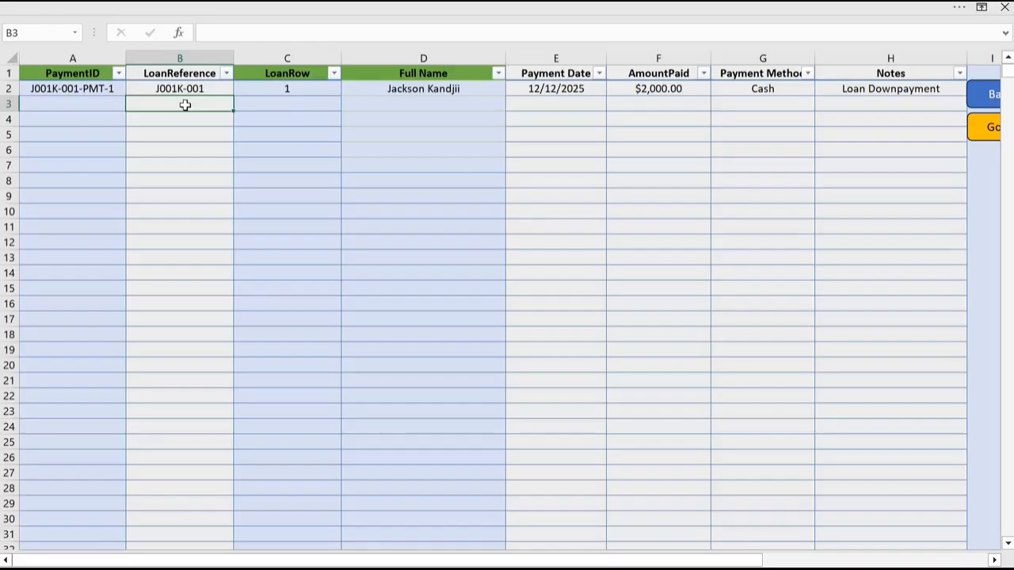
text(j001K-001)
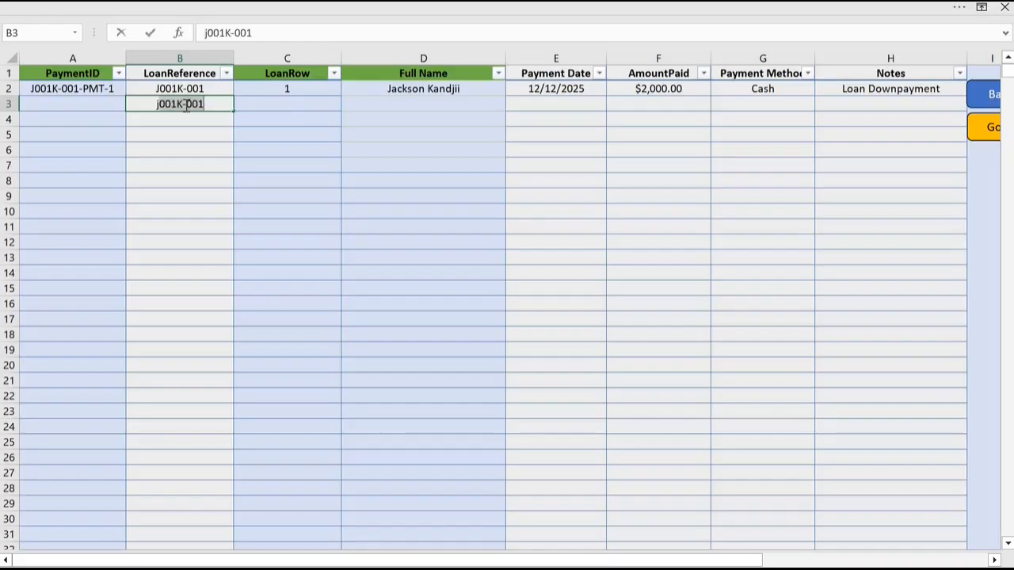
key(BackSpace)
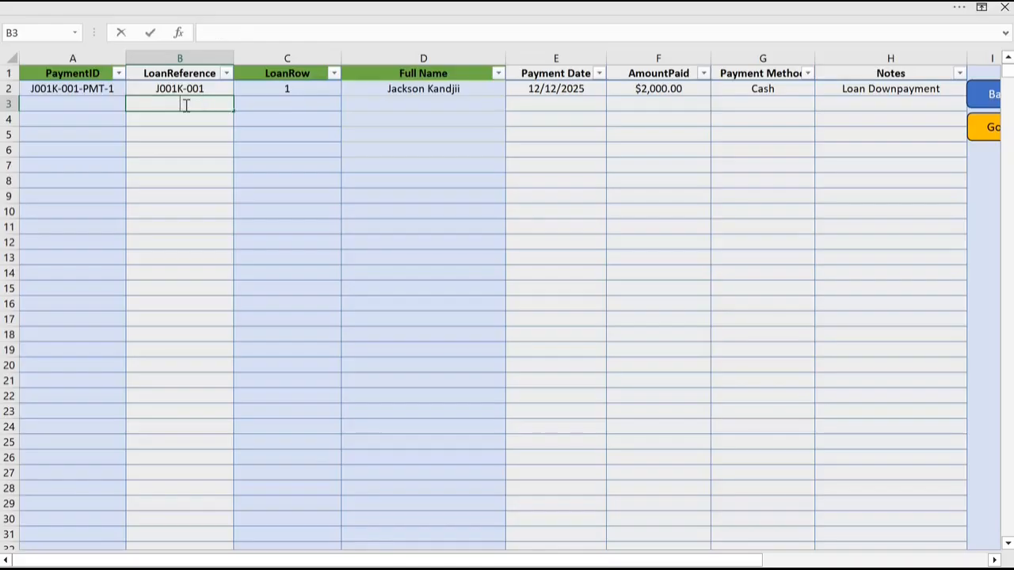
text(J001K-001)
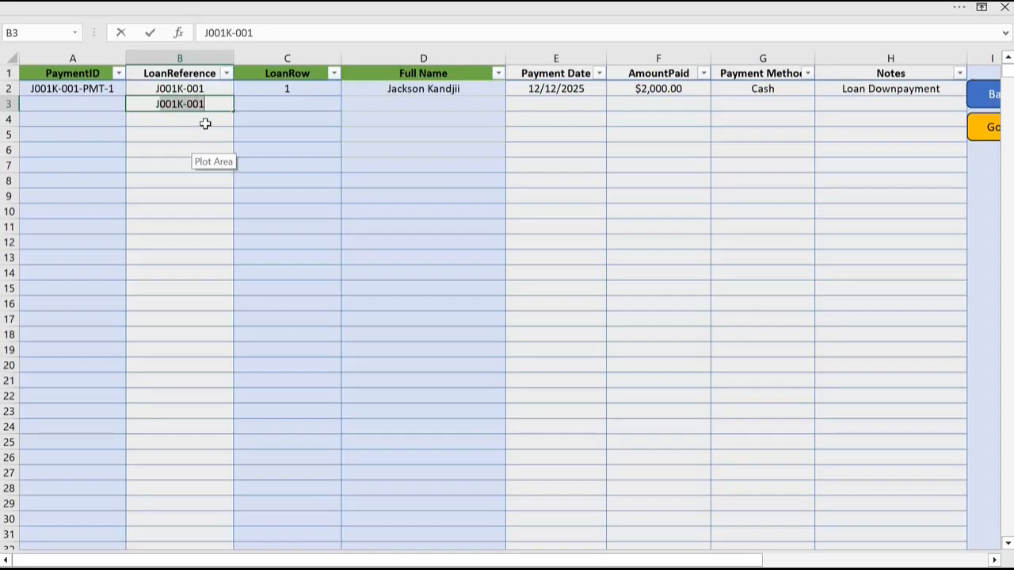
key(Return)
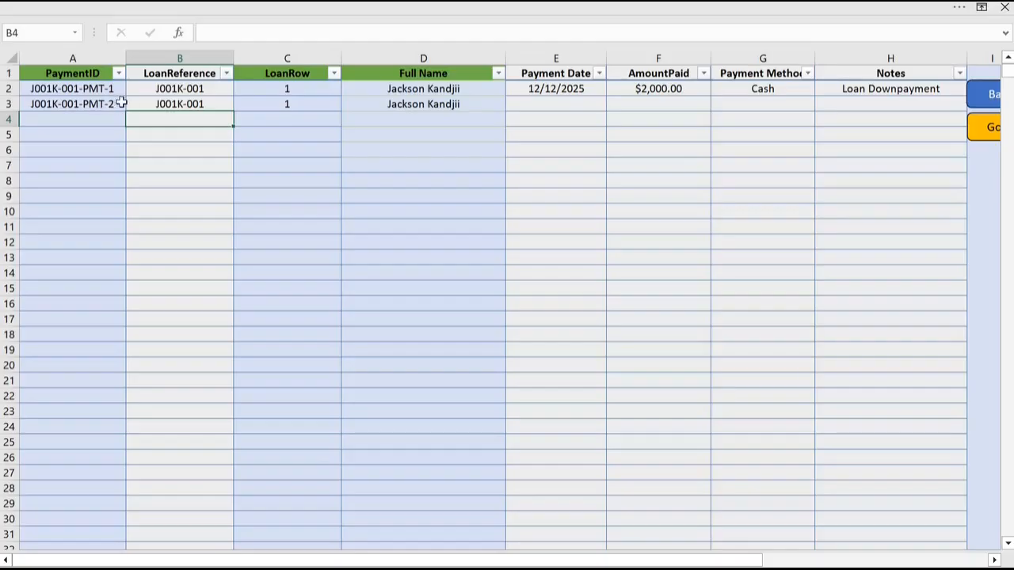
Step: Set the row 3 payment date to 24/12/2025, using the On-Screen Keyboard for the slashes
click(566, 102)
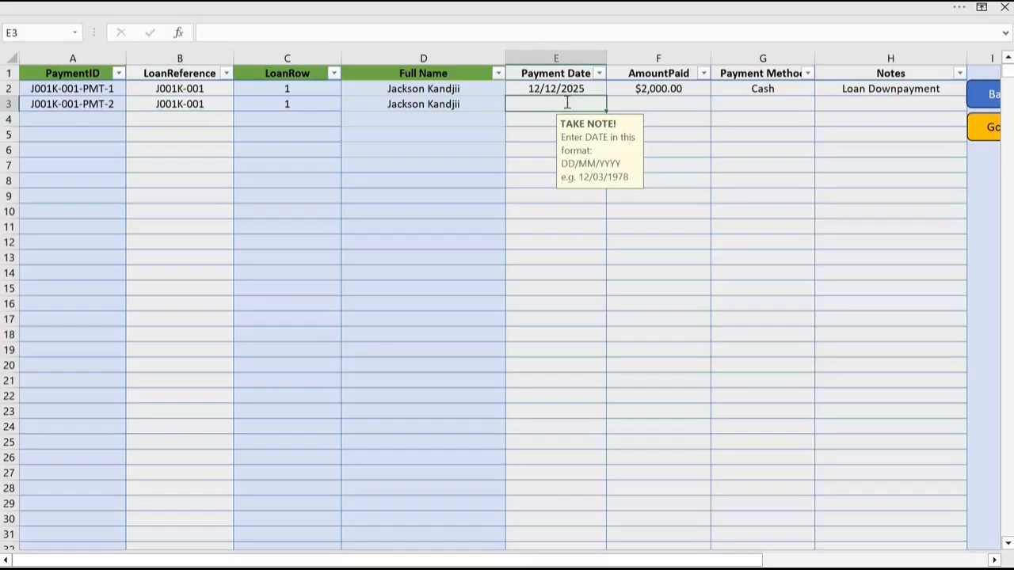
text(24)
mouse_move(603, 568)
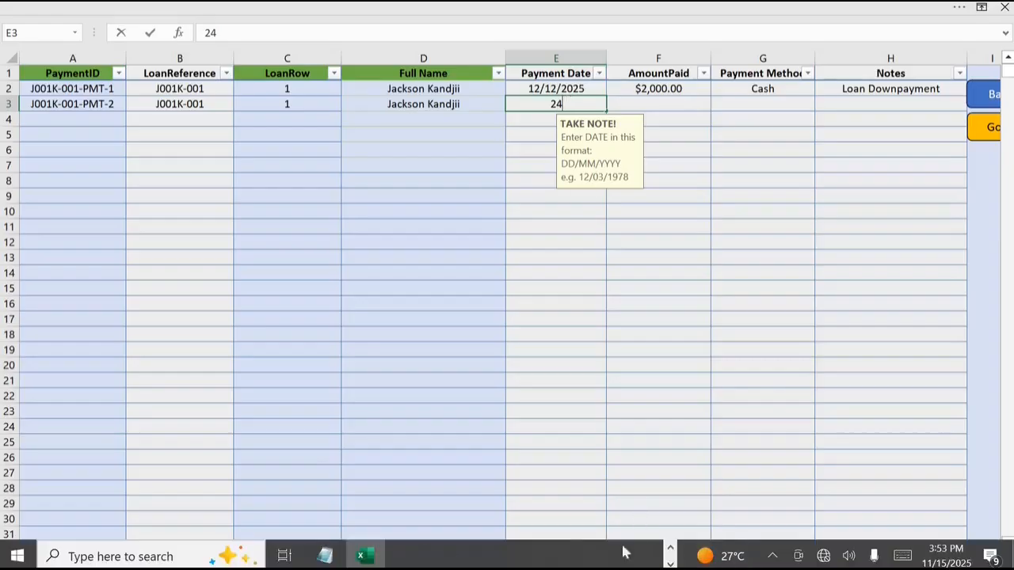
click(671, 548)
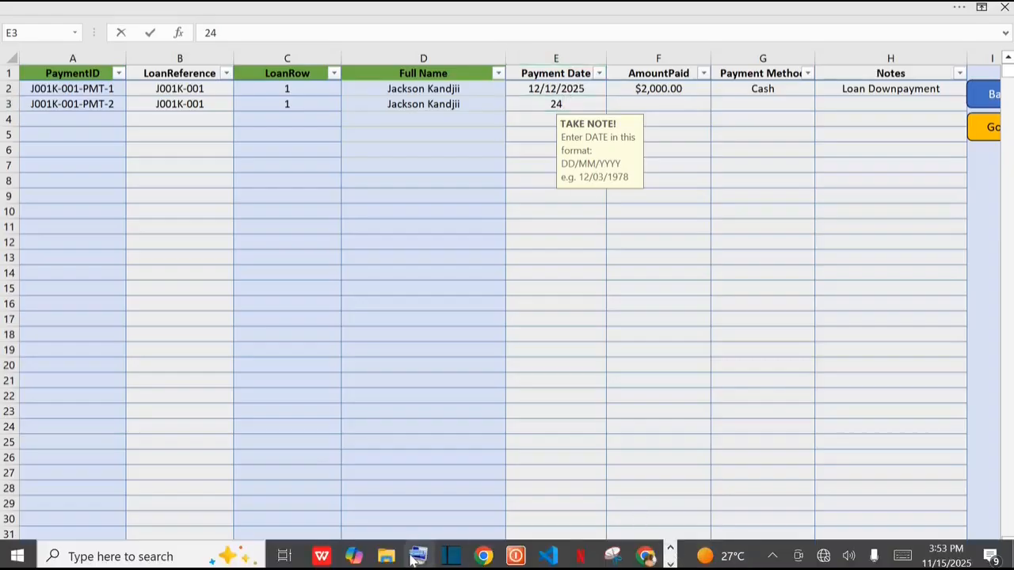
mouse_move(414, 560)
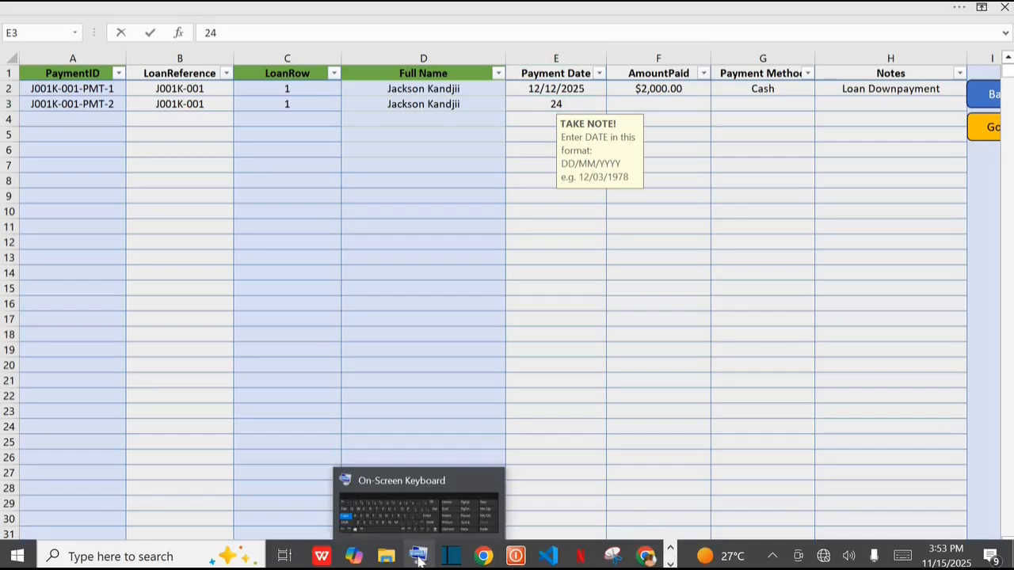
click(418, 560)
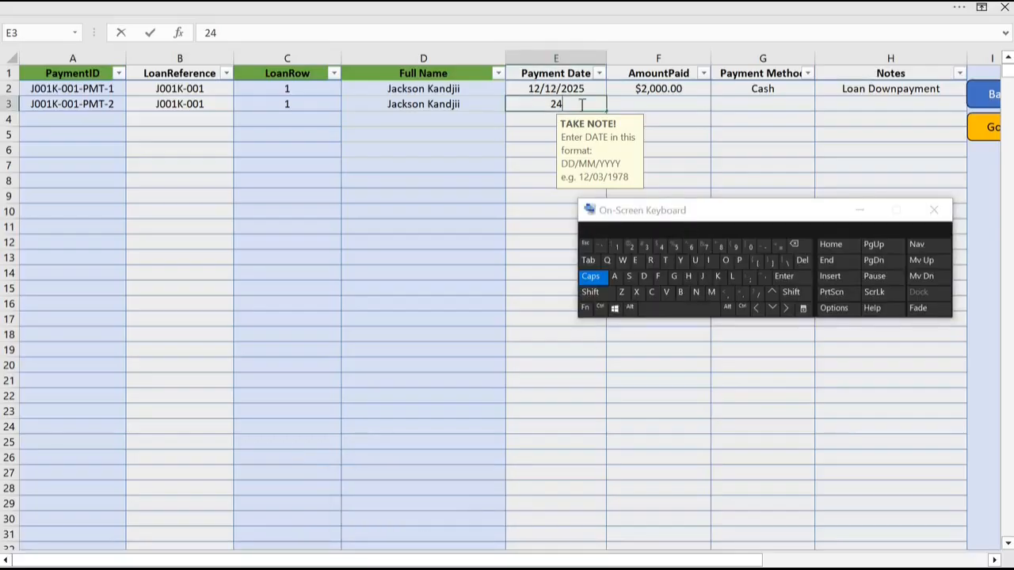
click(757, 293)
text(12)
click(756, 294)
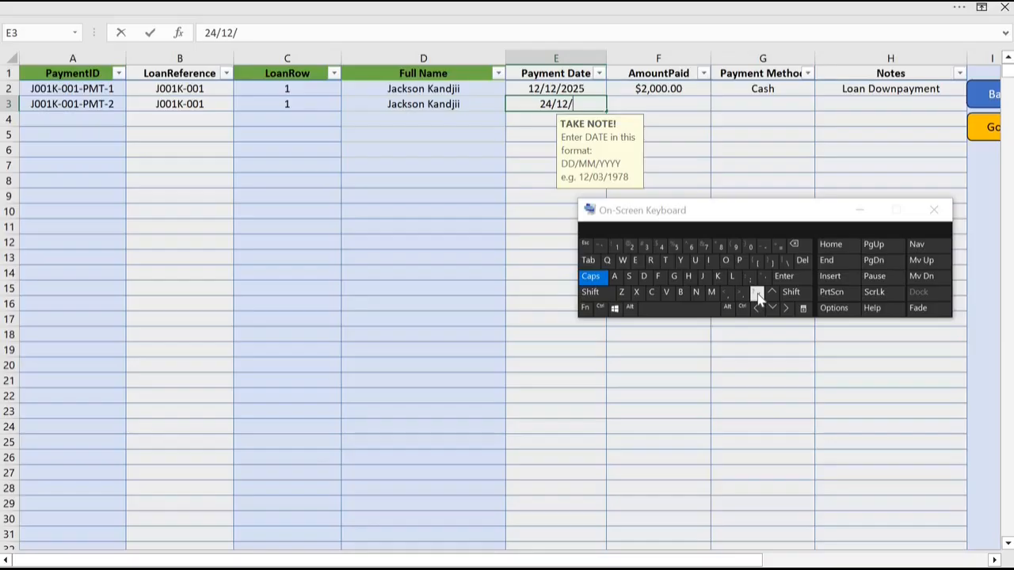
text(202)
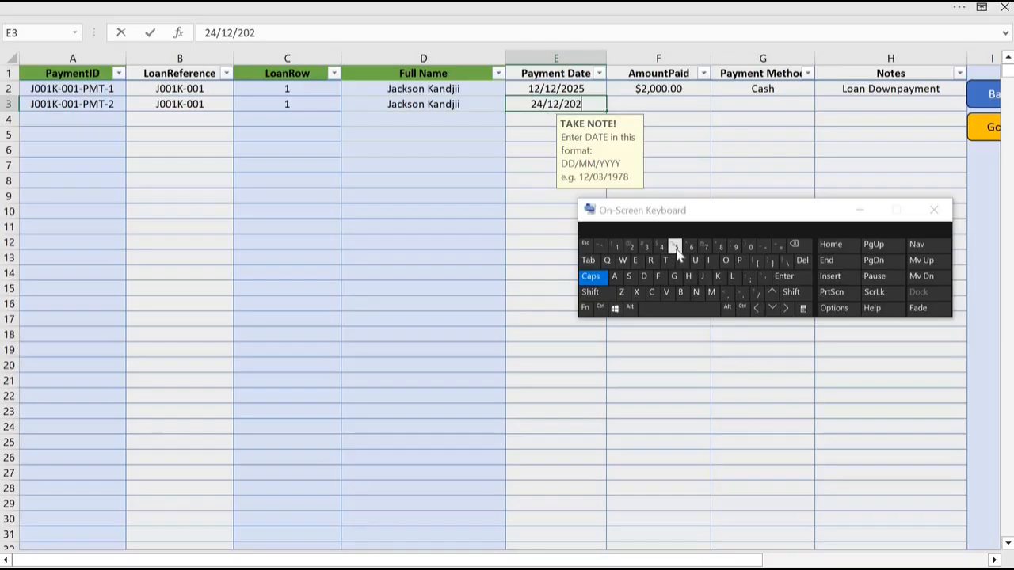
text(5)
click(679, 106)
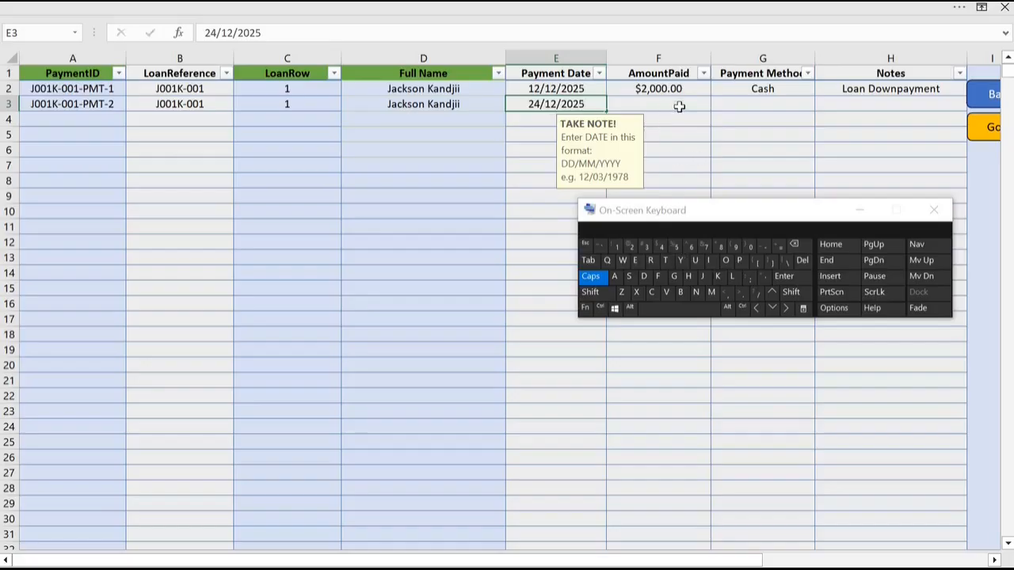
Step: Set the row 3 payment's amount paid to 1900 and its payment method to EFT
click(679, 106)
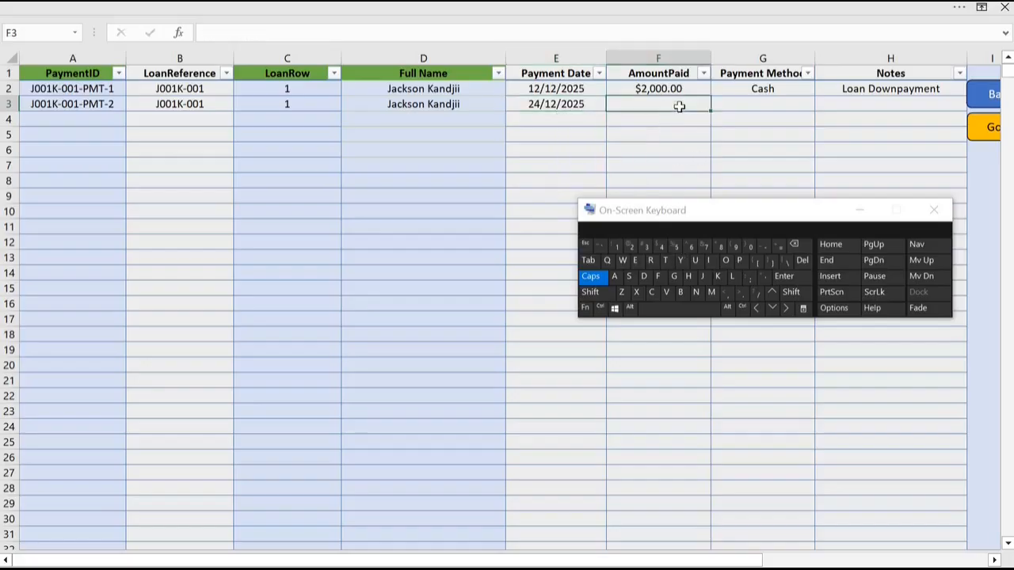
text(1900)
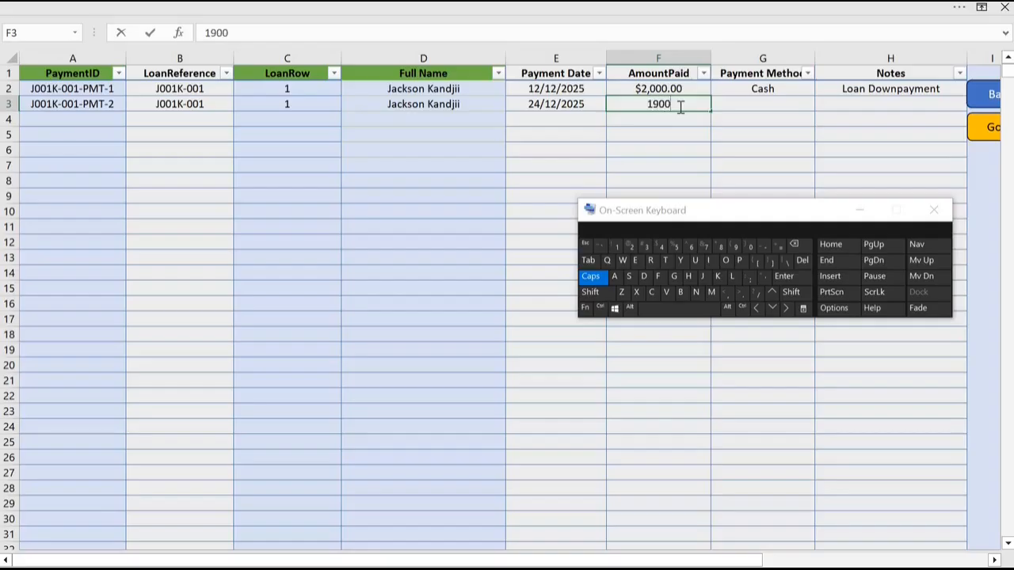
click(752, 104)
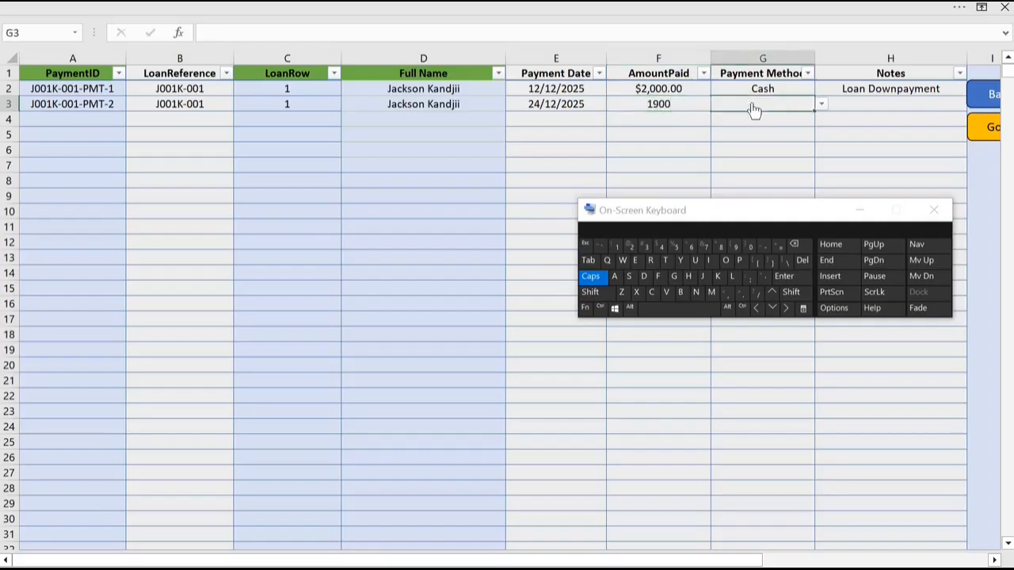
click(822, 106)
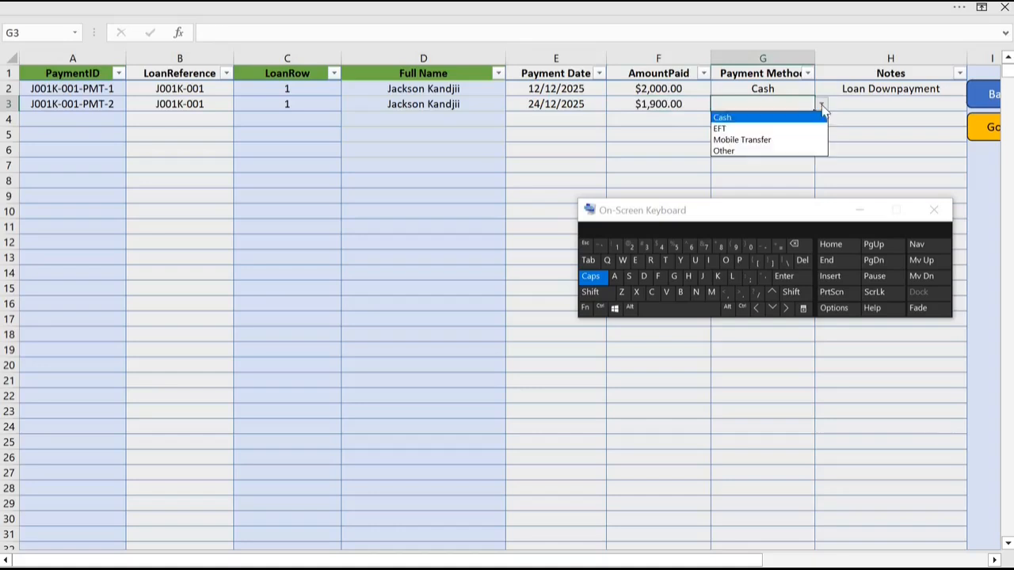
click(743, 130)
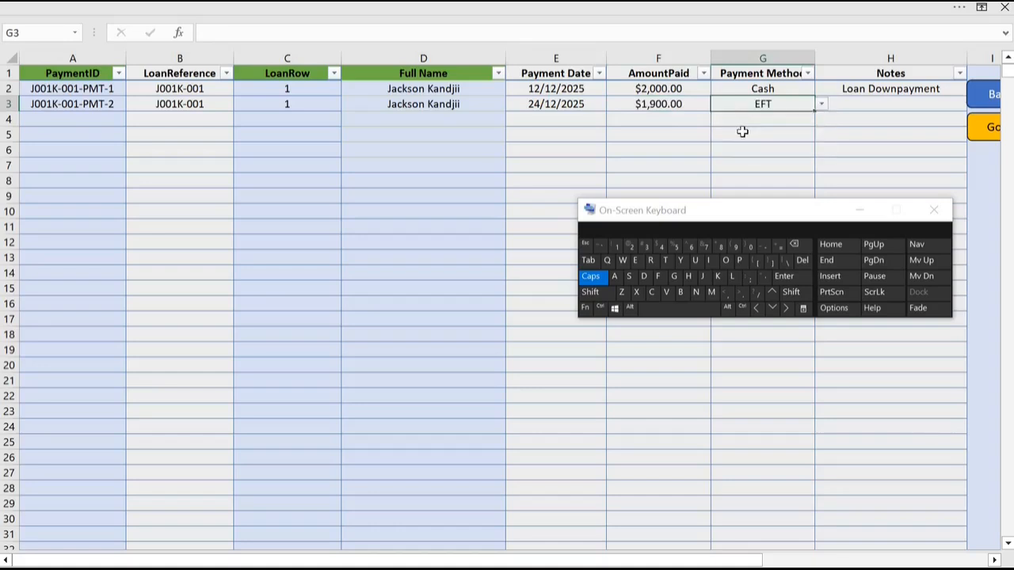
Step: Enter "Loan Downpayment" in the notes of the row 3 payment and minimise the On-Screen Keyboard
click(877, 104)
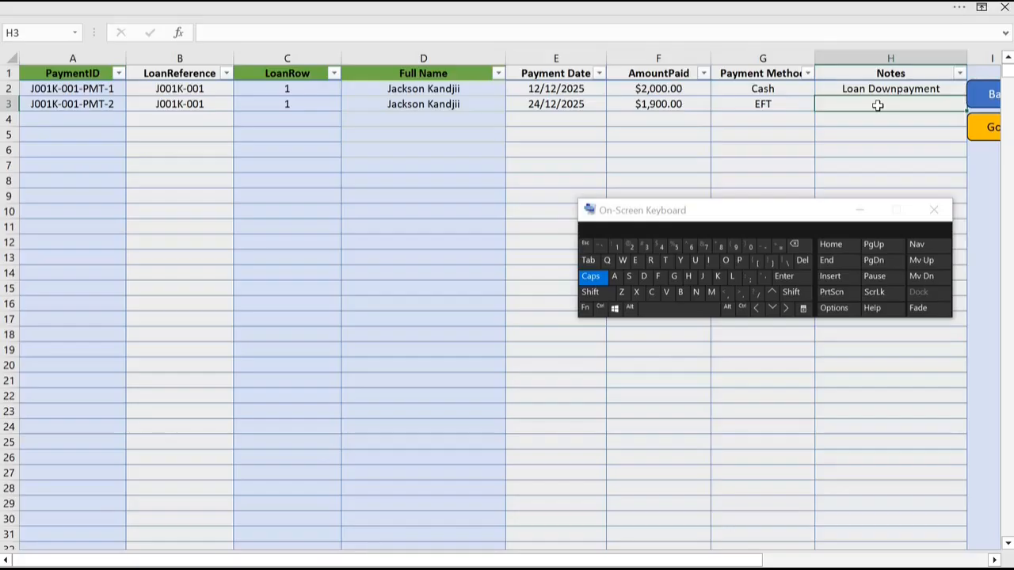
text(Loan Downpayment)
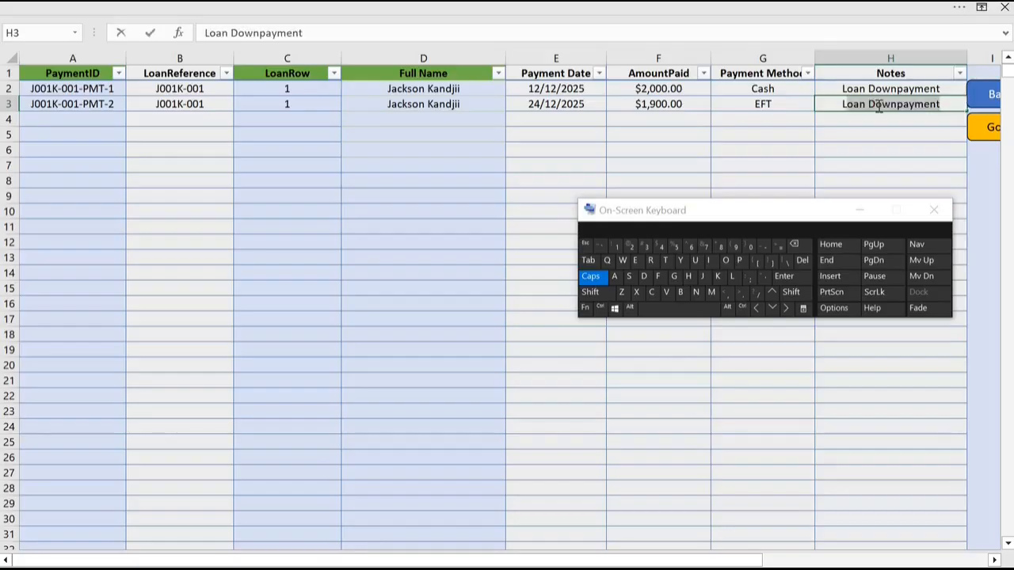
click(877, 134)
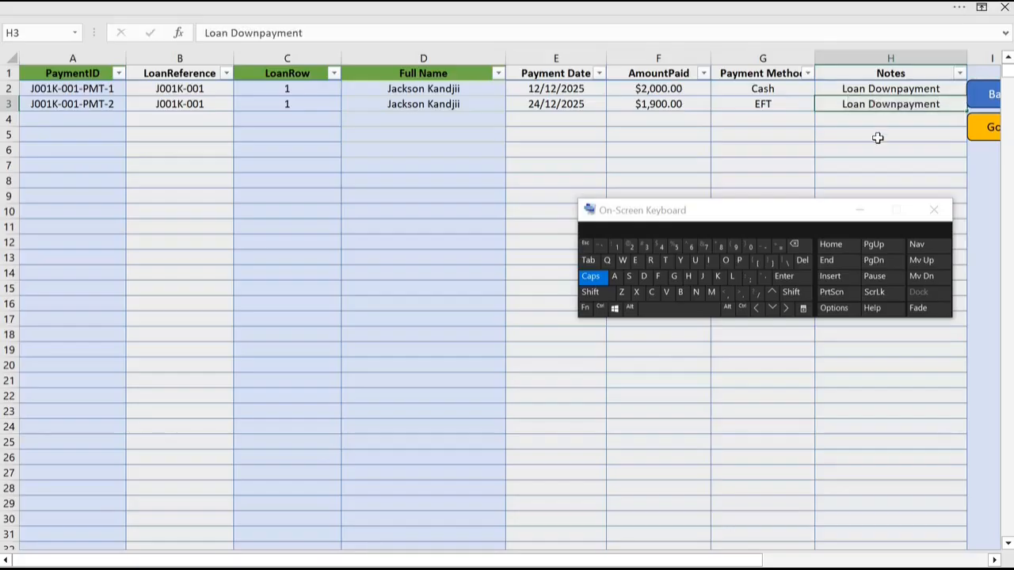
click(866, 214)
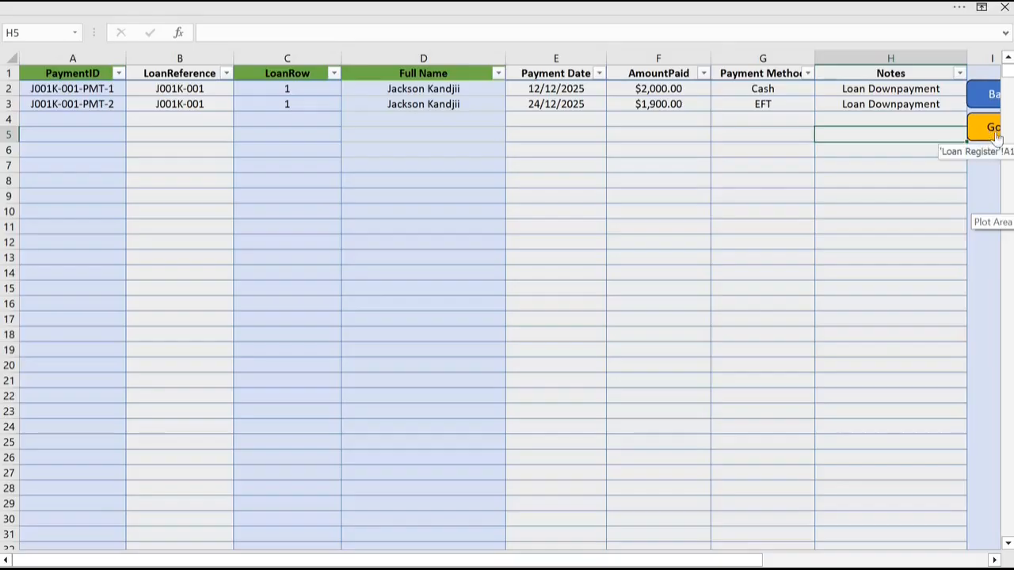
Step: Go to the Loan Register and examine the first loan's total repayments, loan status and amount outstanding
click(995, 561)
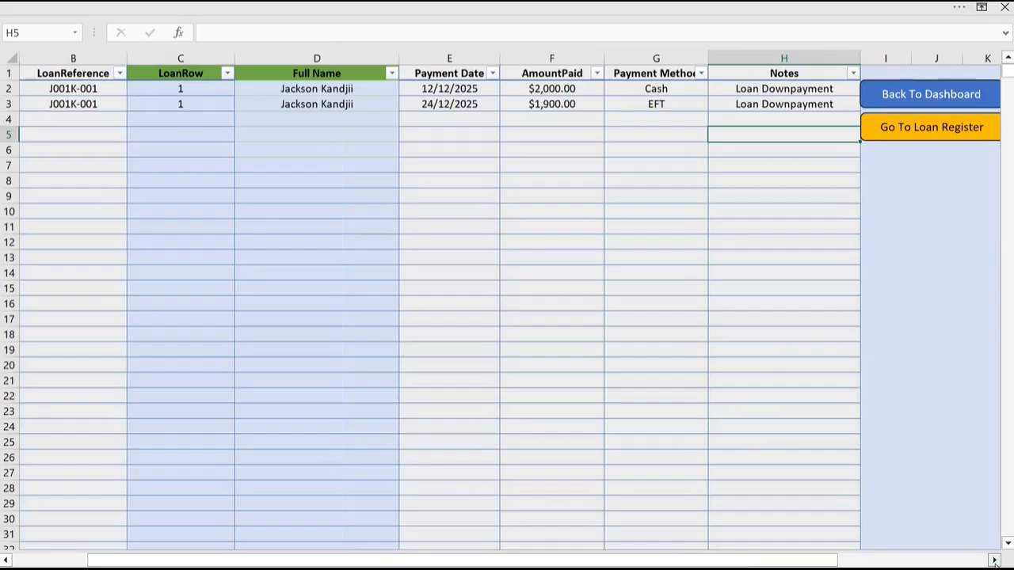
click(933, 129)
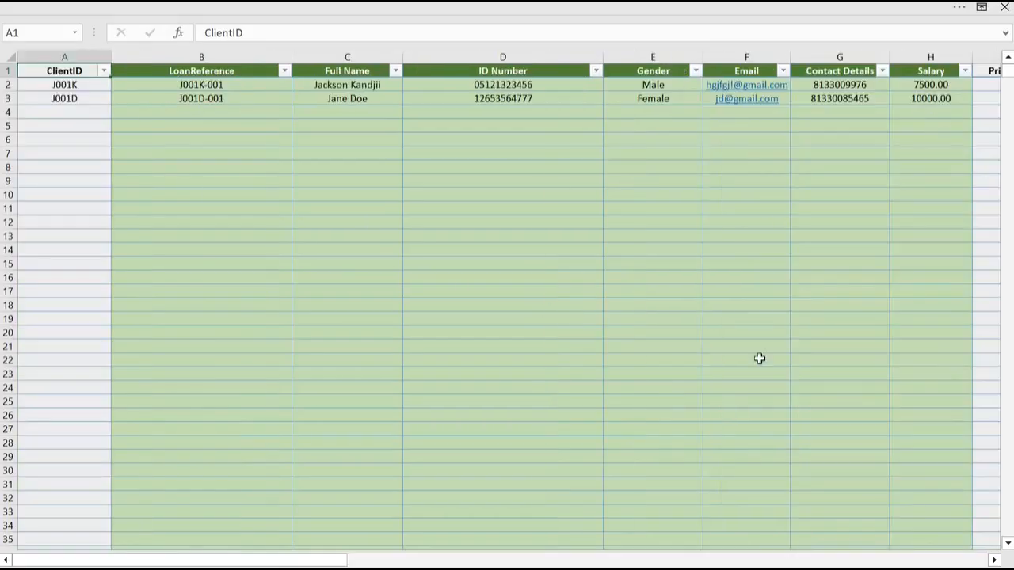
drag(341, 562, 752, 562)
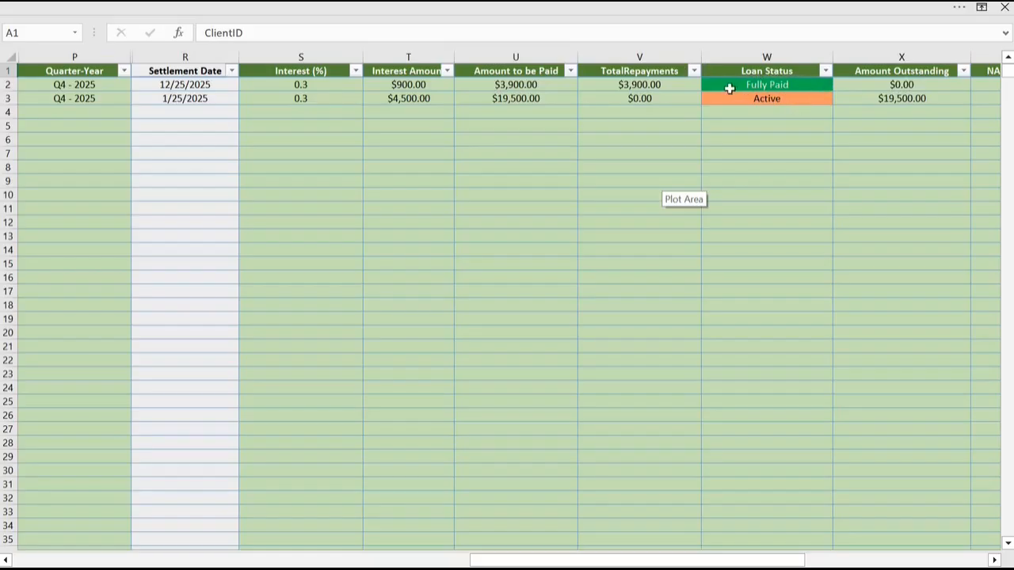
Step: Filter the Loan Status column of the Loan Register to show only Active loans
click(827, 72)
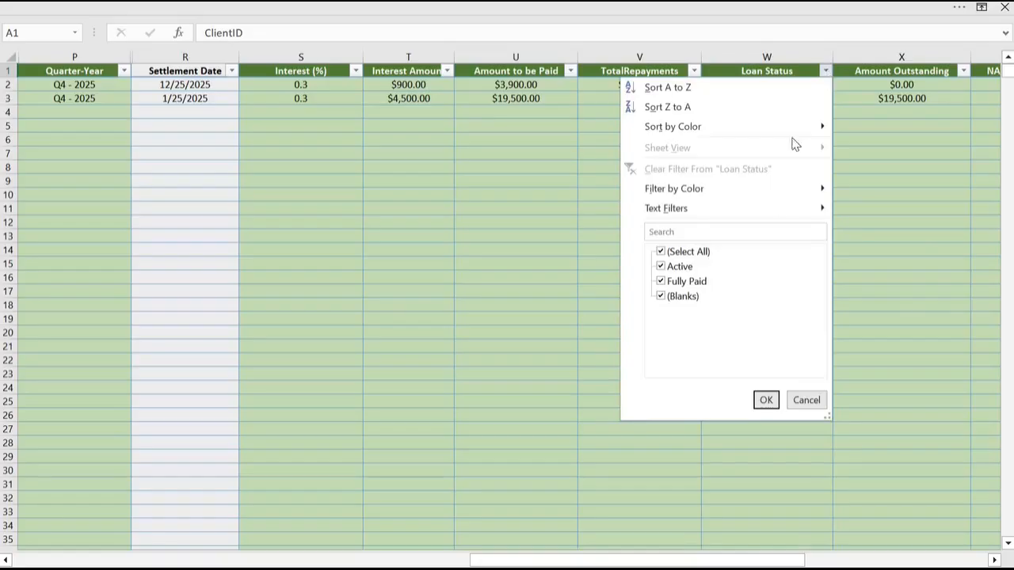
mouse_move(779, 208)
click(662, 253)
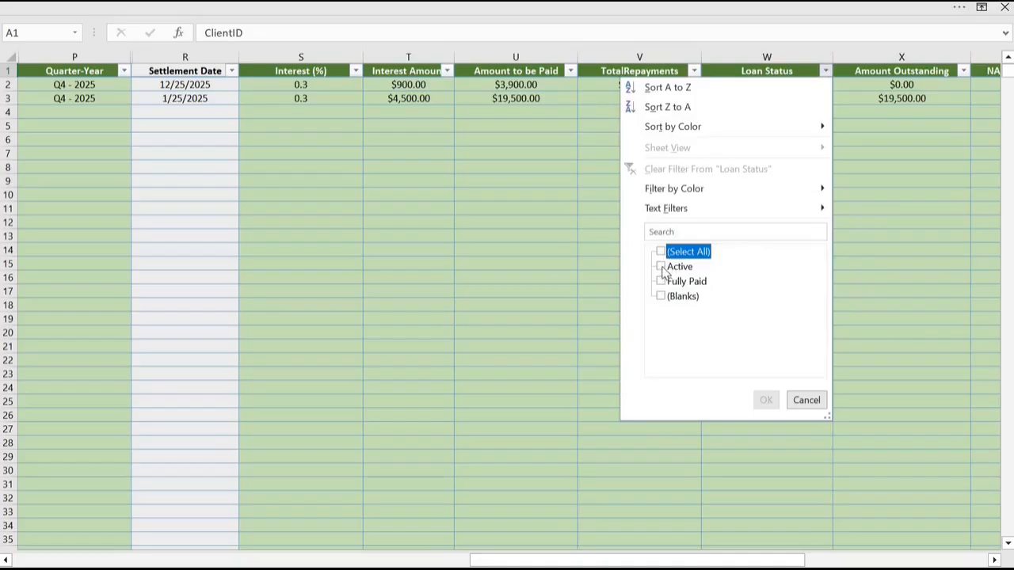
click(662, 267)
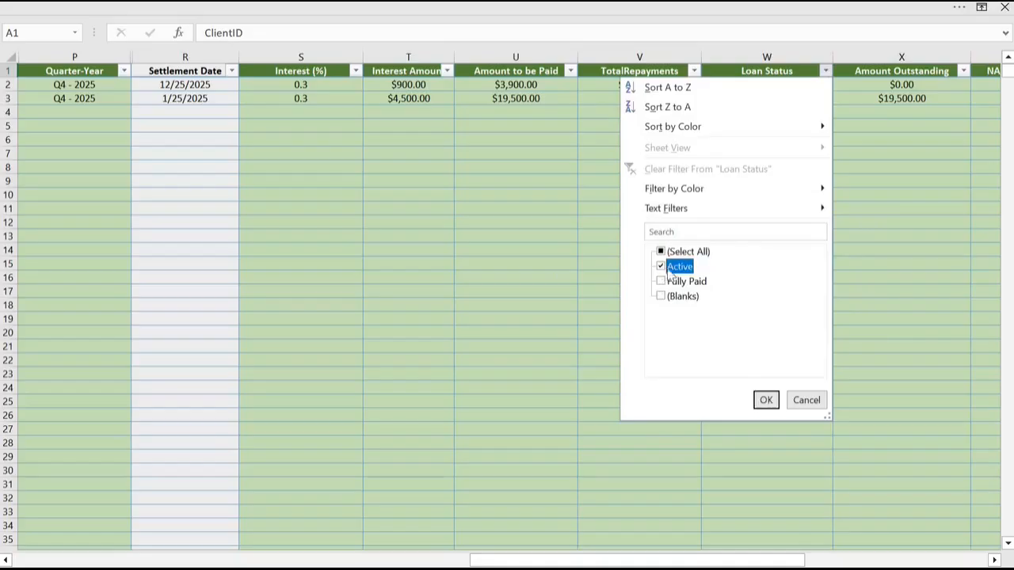
click(767, 401)
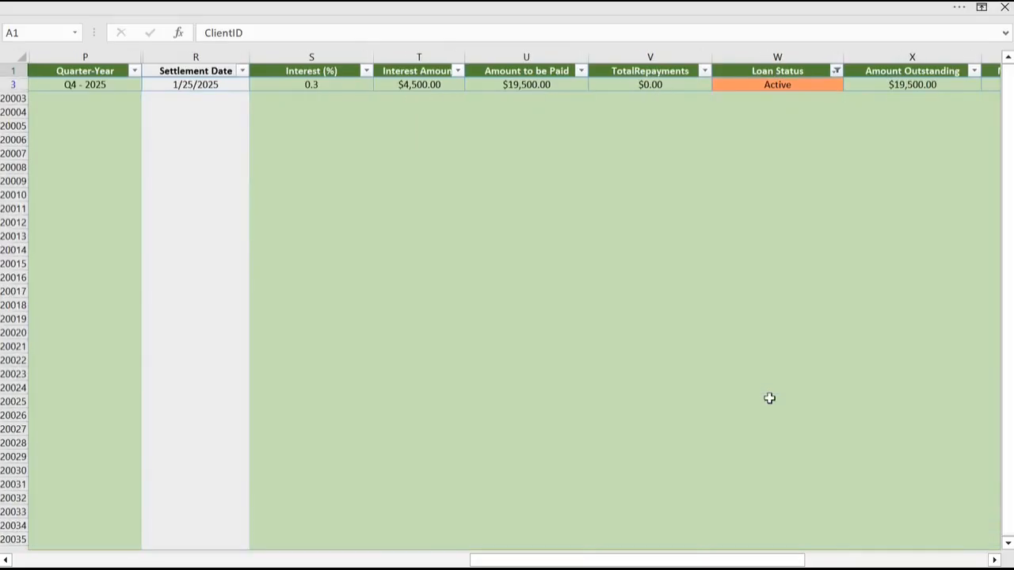
Step: Show all loan statuses in the Loan Register and look at the filter options of the Interest Amount column
click(838, 71)
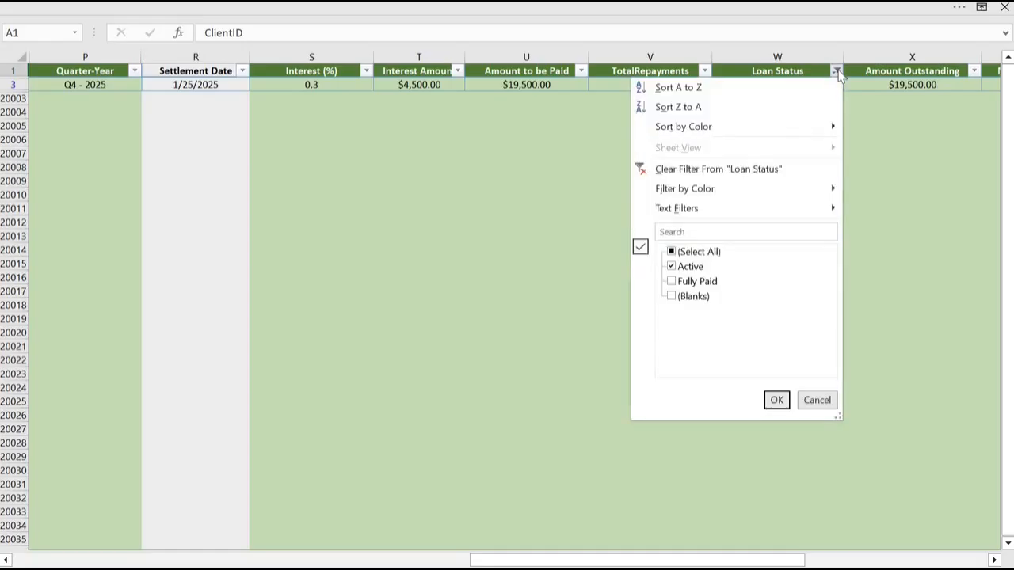
click(671, 252)
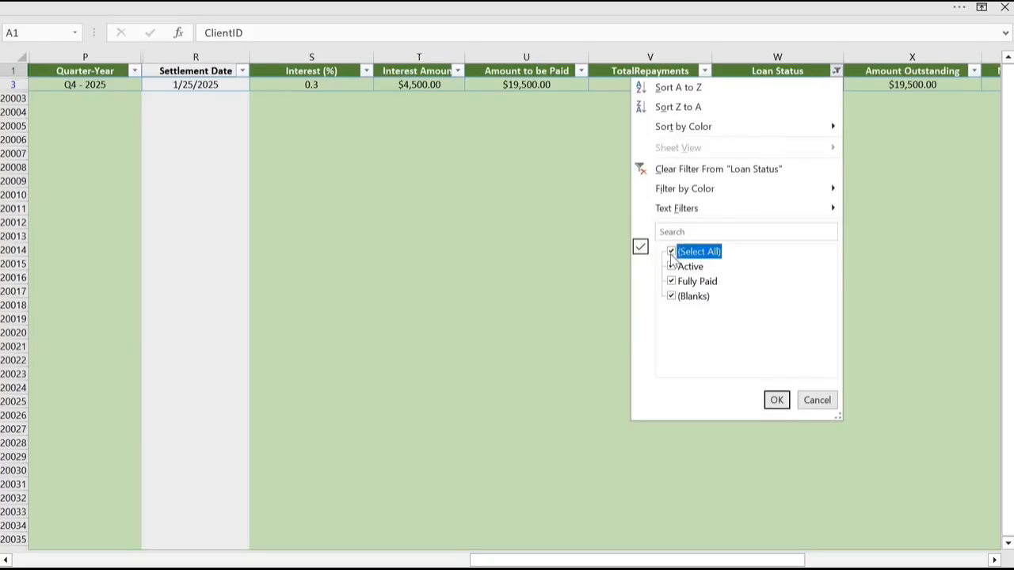
click(778, 401)
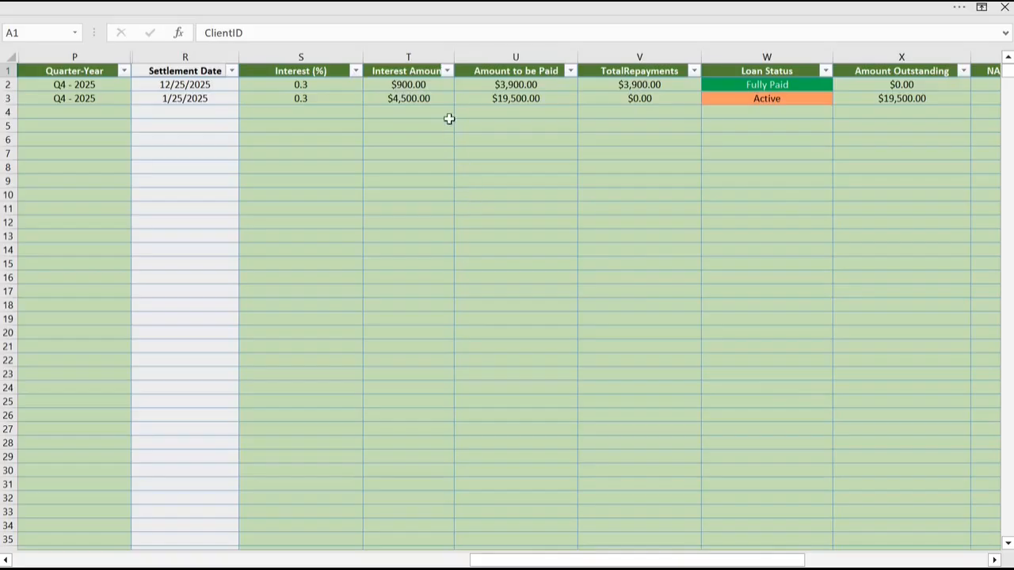
click(448, 71)
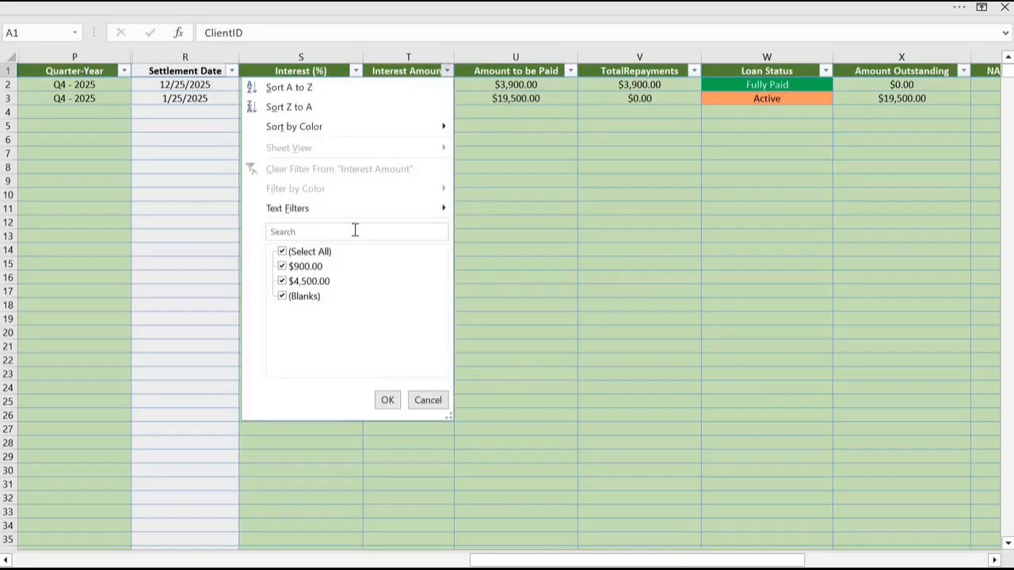
click(428, 401)
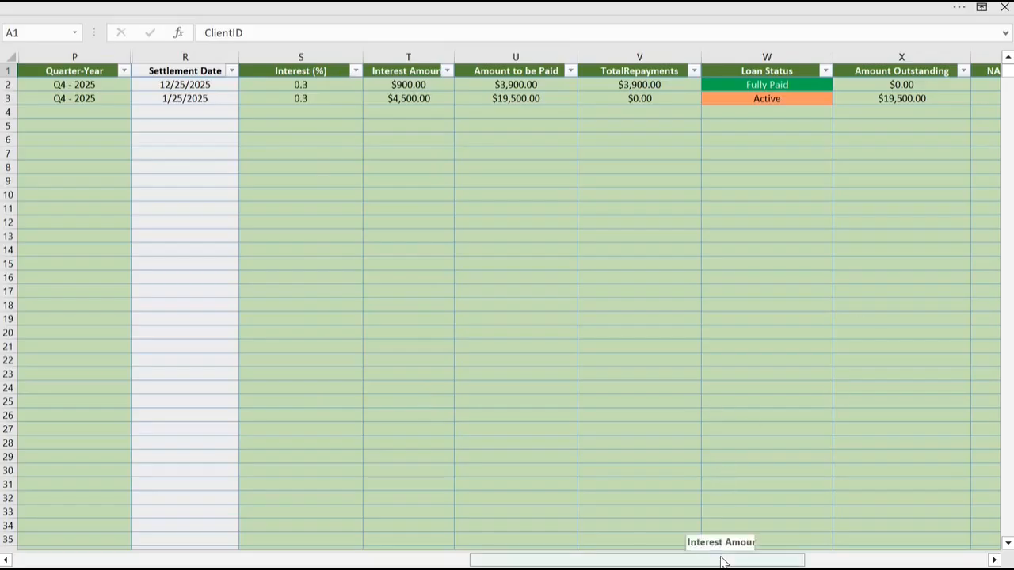
Step: Open the Monthly Report by way of the dashboard and set its report month to Dec
drag(721, 562, 974, 548)
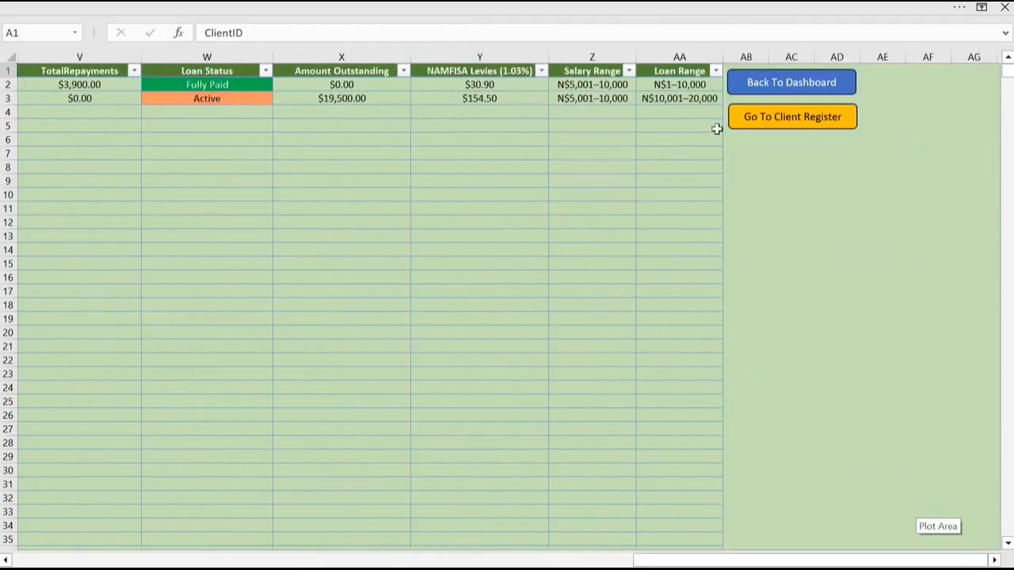
click(810, 84)
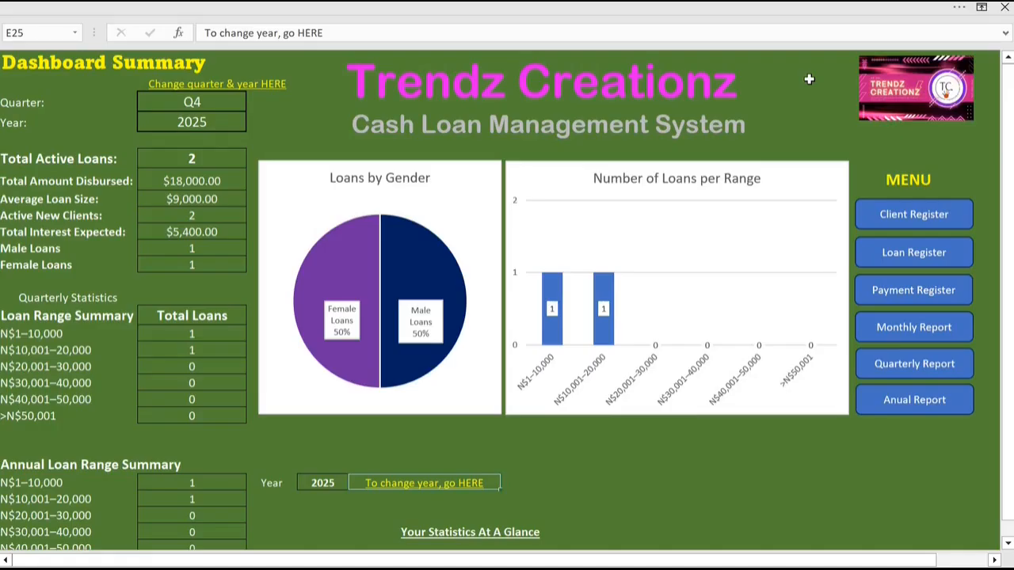
click(910, 329)
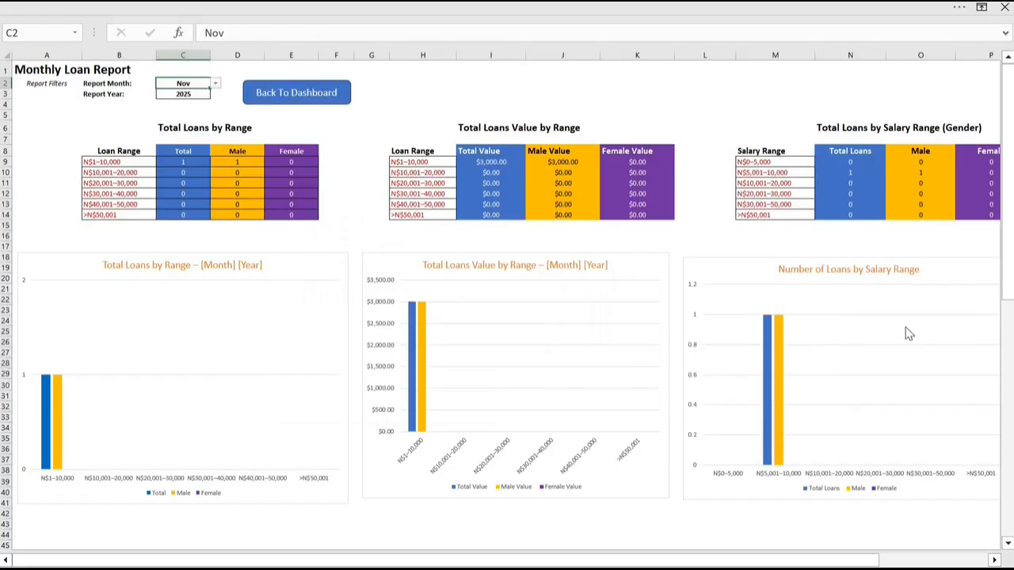
click(216, 85)
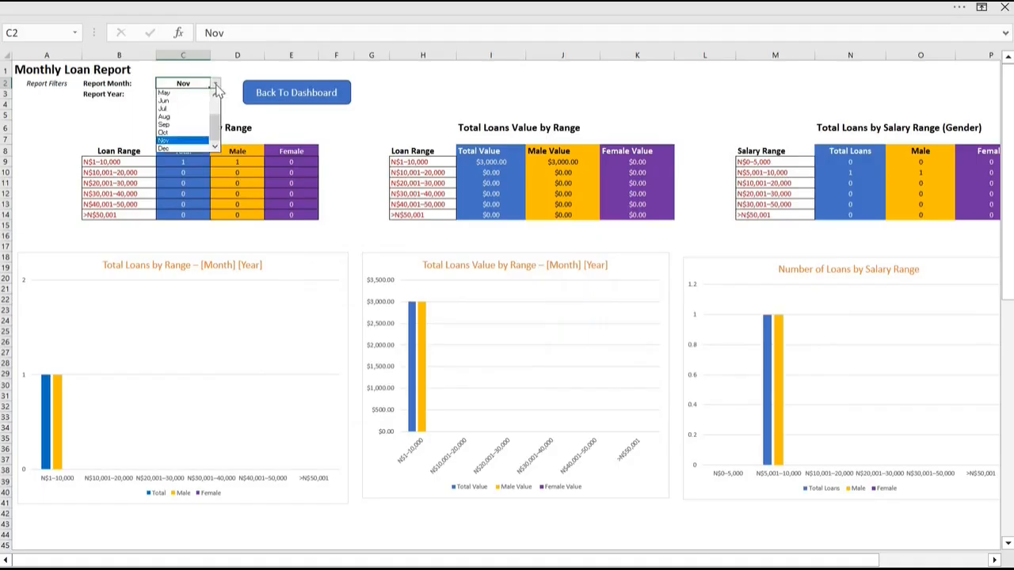
click(185, 148)
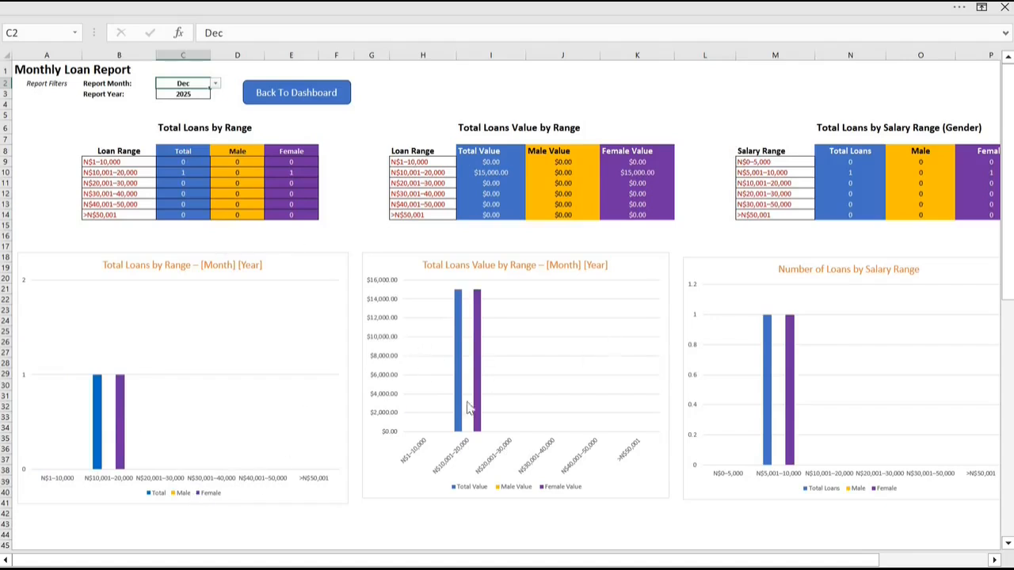
Step: Set the report month of the Monthly Loan Report back to Nov
click(216, 87)
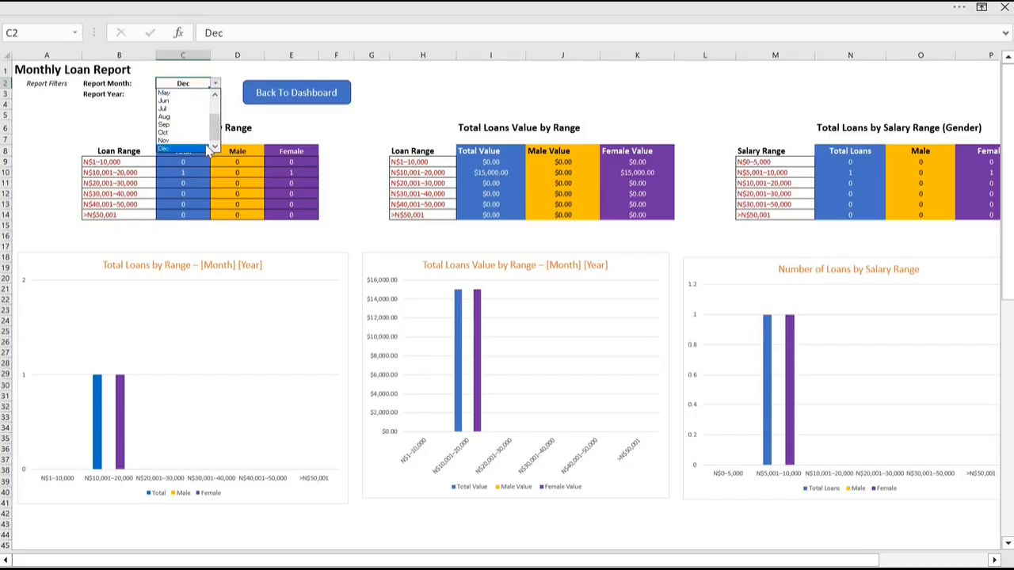
click(183, 140)
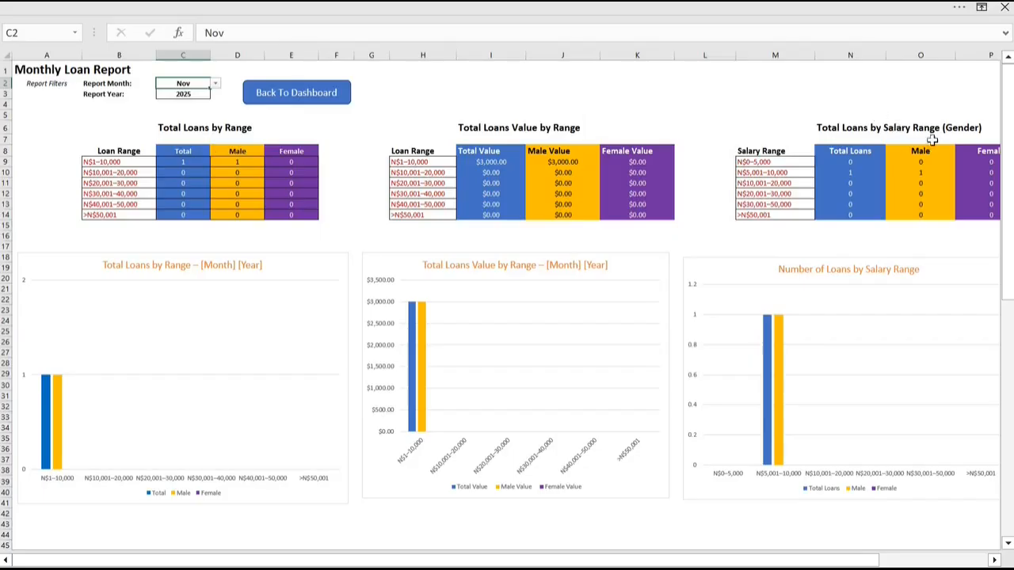
mouse_move(1012, 206)
mouse_down()
mouse_move(1012, 418)
mouse_move(1012, 207)
mouse_up()
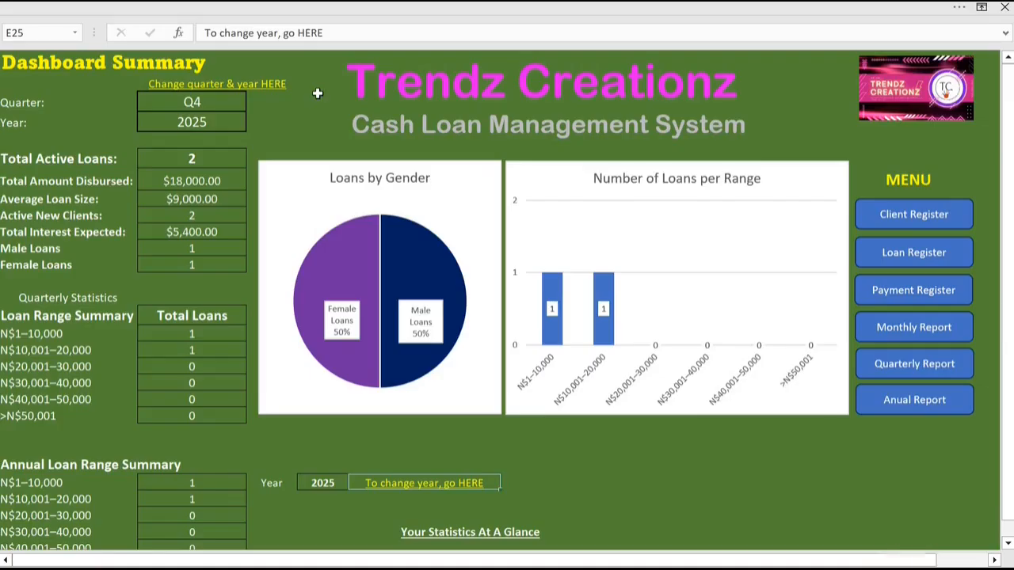
Step: Open the Quarterly Report by way of the dashboard and set its quarter to Q2
click(319, 95)
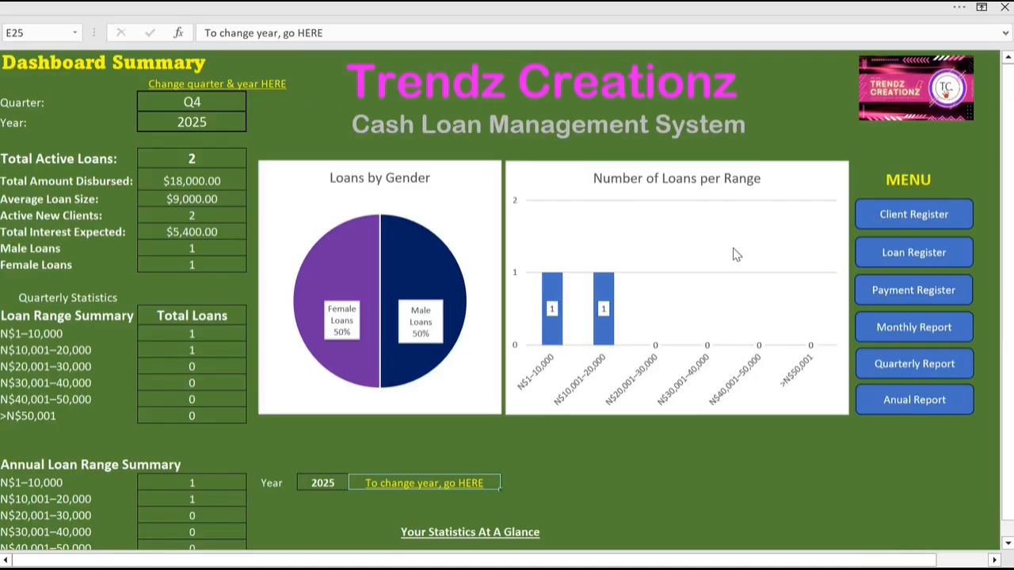
click(921, 371)
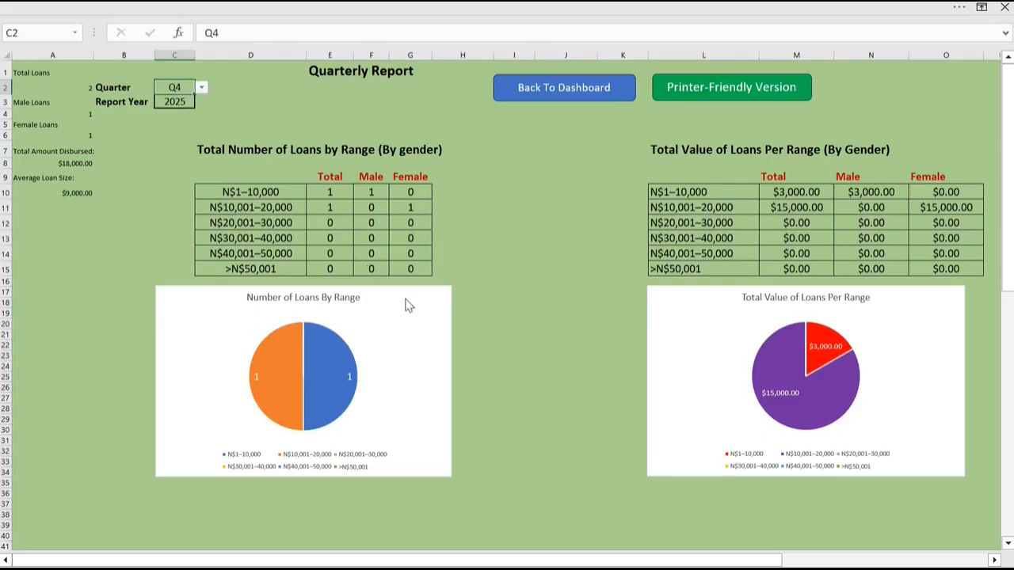
click(202, 88)
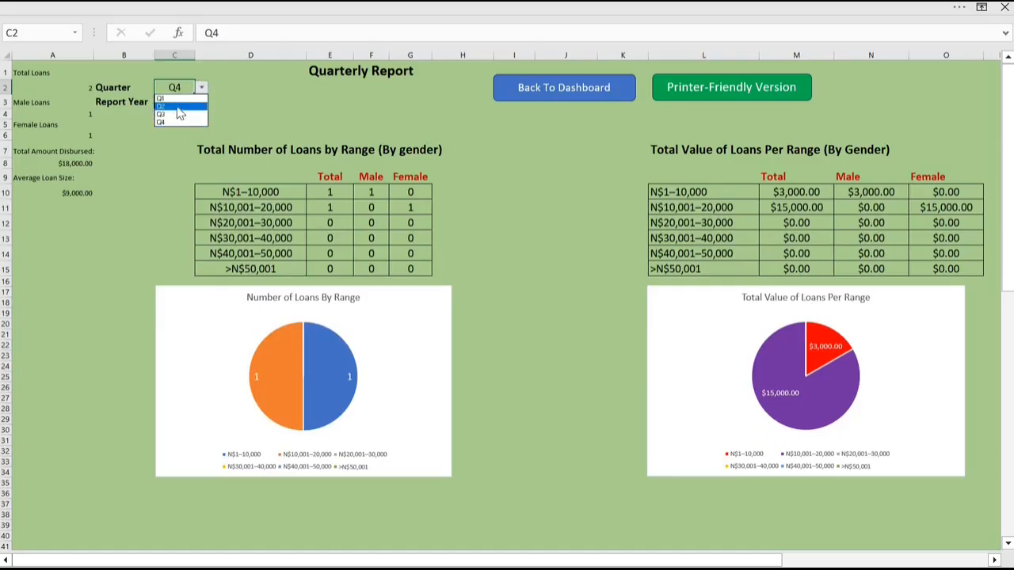
click(178, 107)
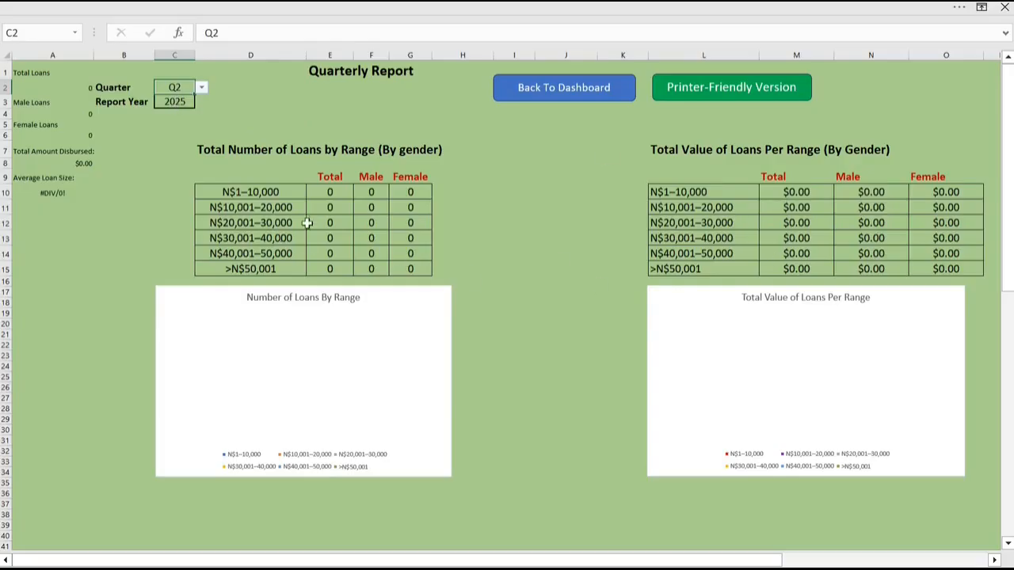
Step: Set the Quarterly Report's quarter back to Q4 and open its printer-friendly version
click(202, 90)
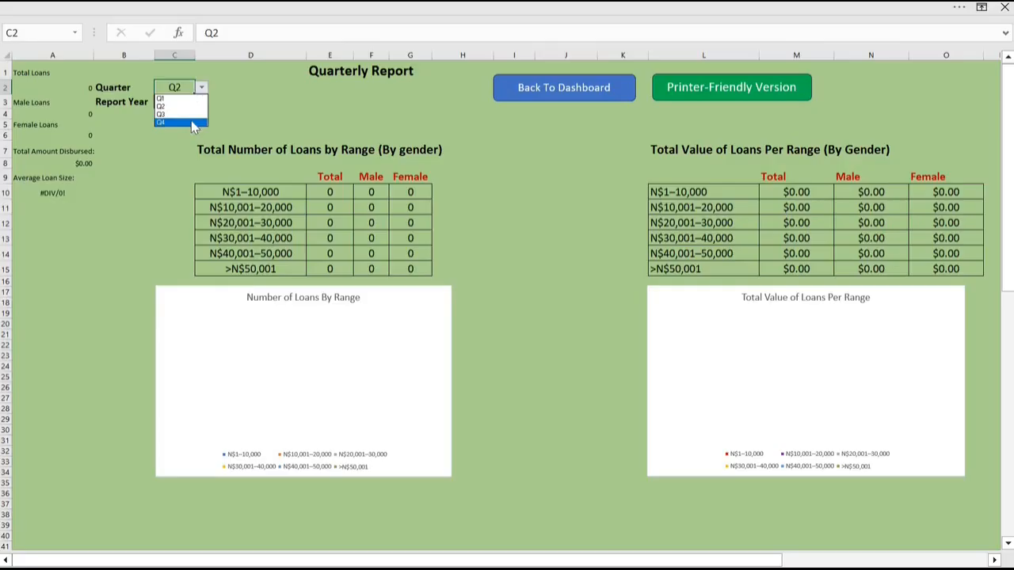
click(191, 121)
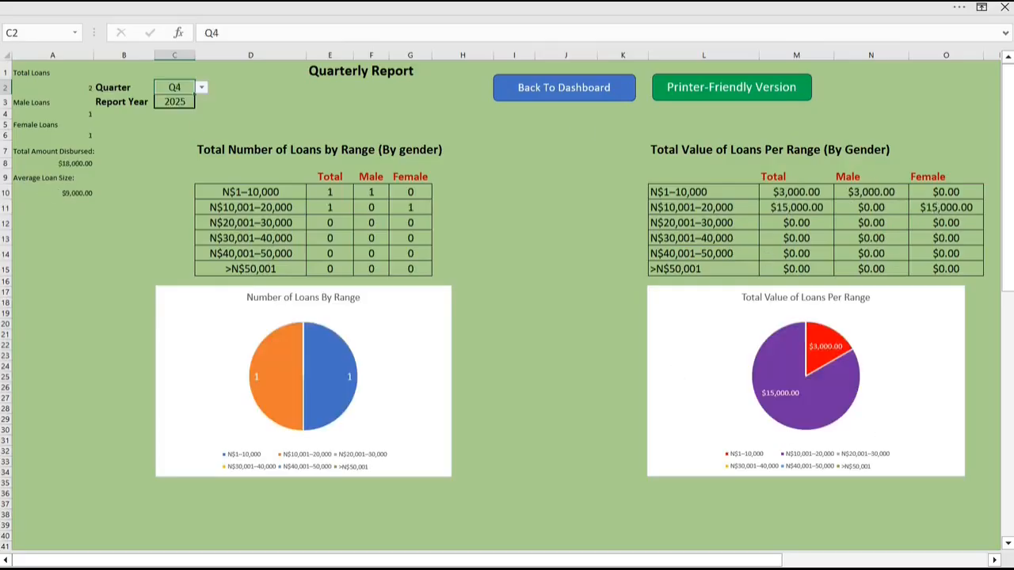
drag(1011, 228, 996, 202)
click(753, 90)
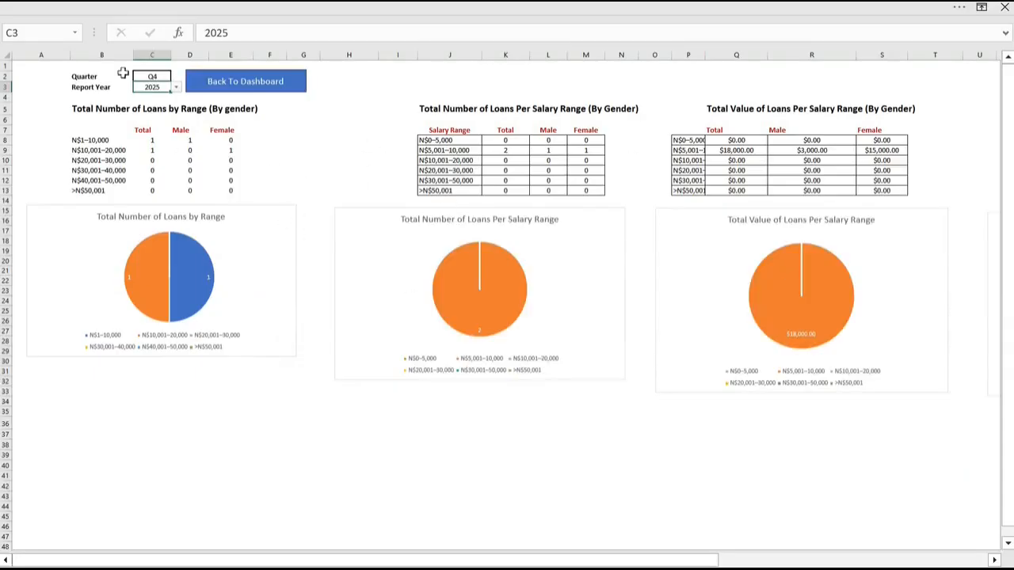
Step: View the file commands for printing and exporting the printer-friendly report and return to the sheet
click(62, 11)
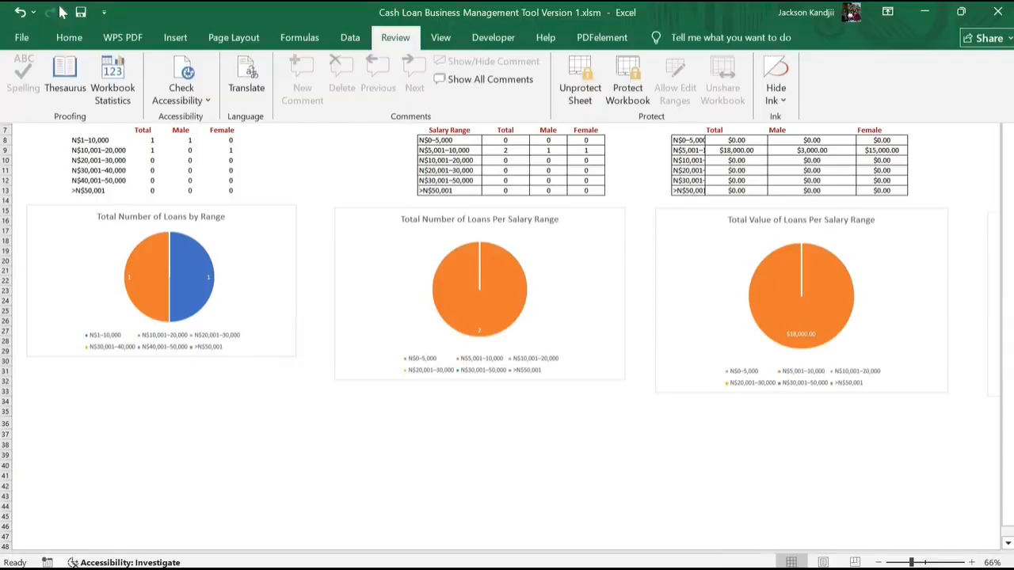
click(21, 38)
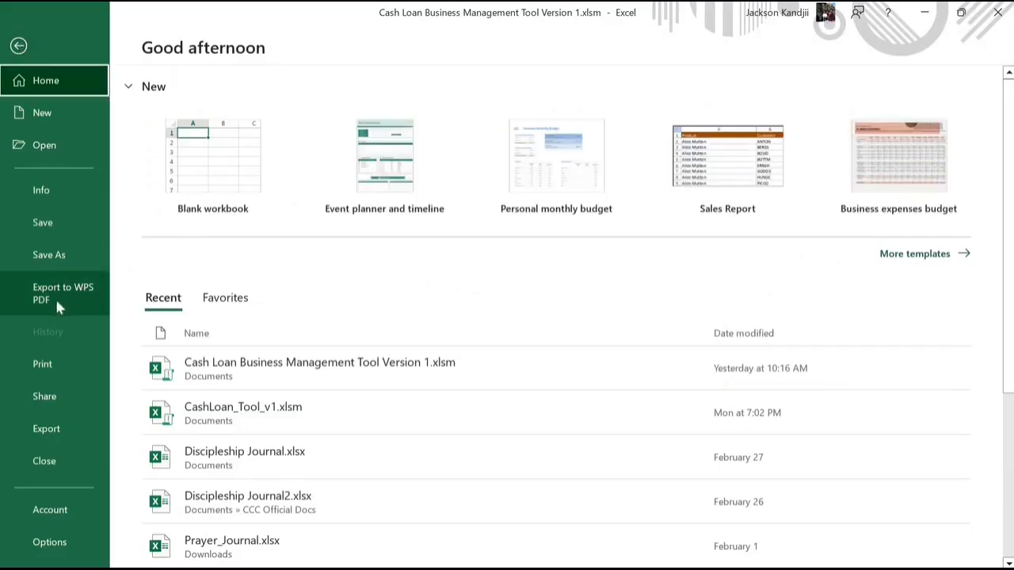
click(18, 46)
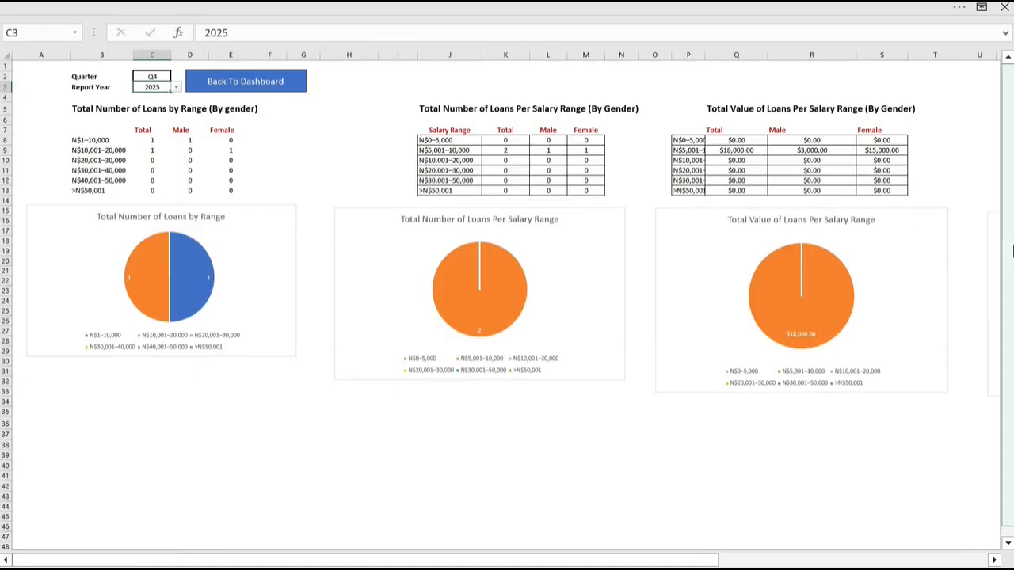
Step: Return from the printer-friendly quarterly report to the dashboard and open the annual report
drag(1009, 245, 1008, 254)
drag(1005, 192, 1005, 159)
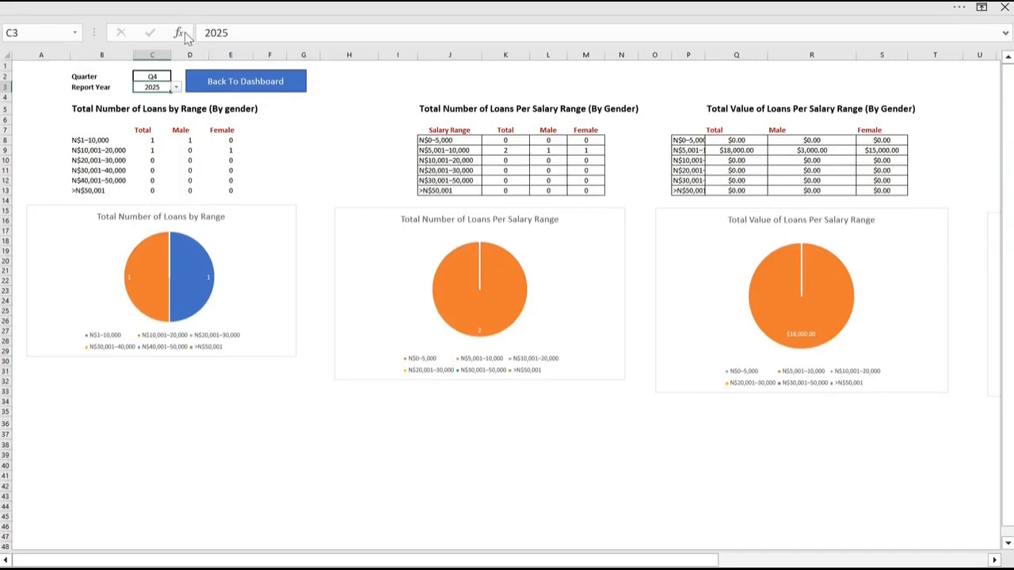
click(237, 84)
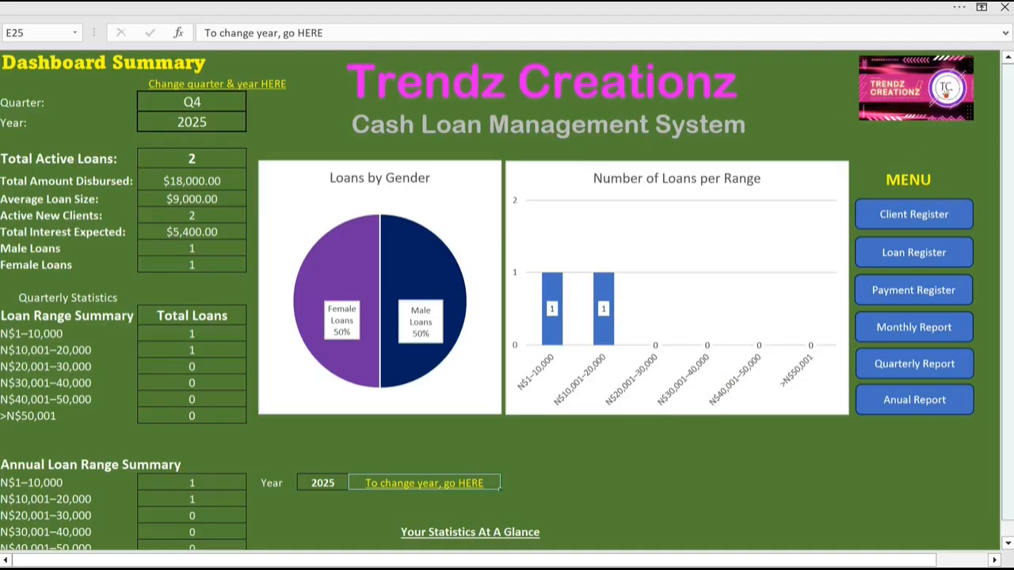
drag(1009, 226, 1010, 228)
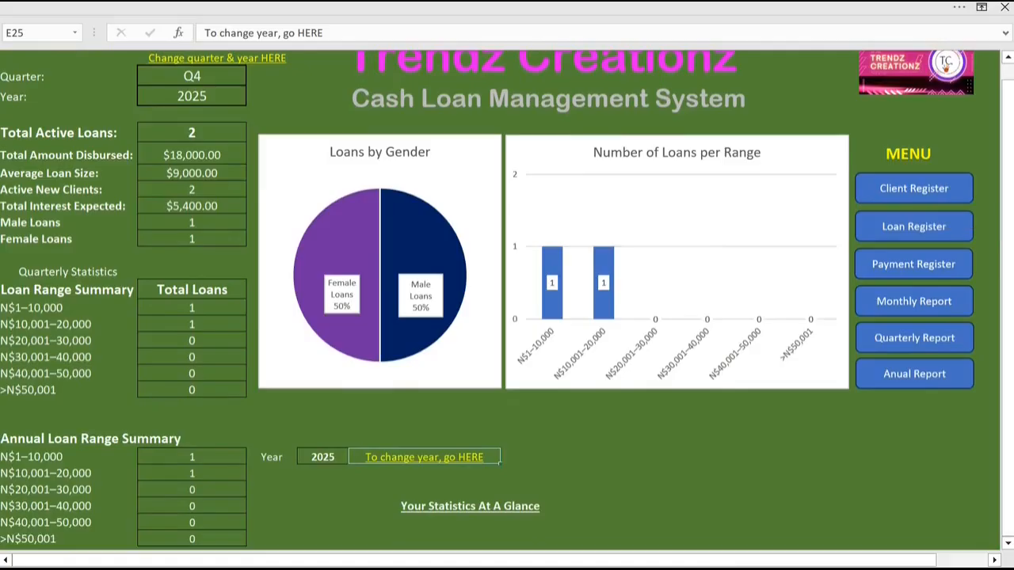
click(915, 378)
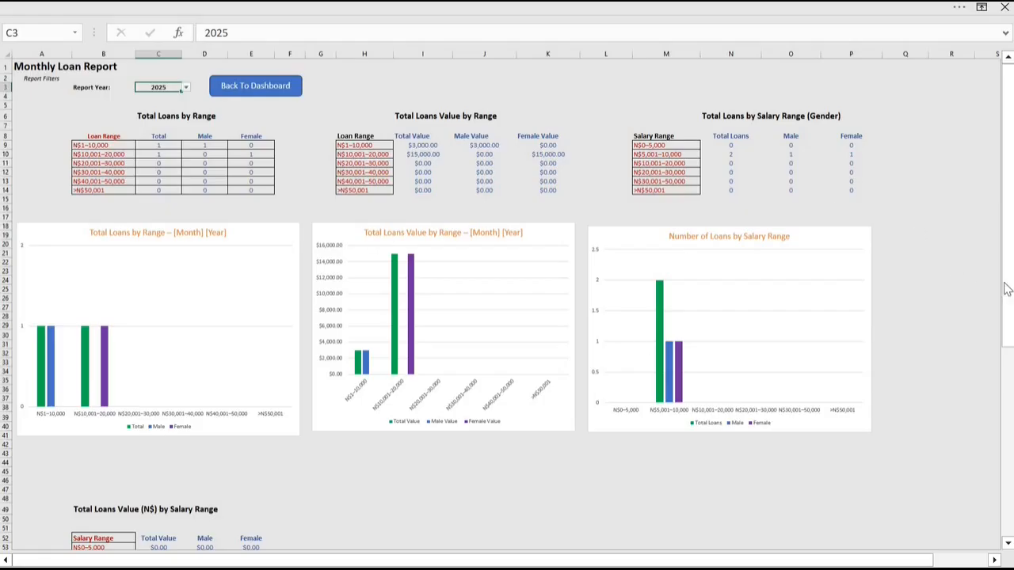
Step: Set the annual report's year to 2027
drag(1011, 282, 975, 270)
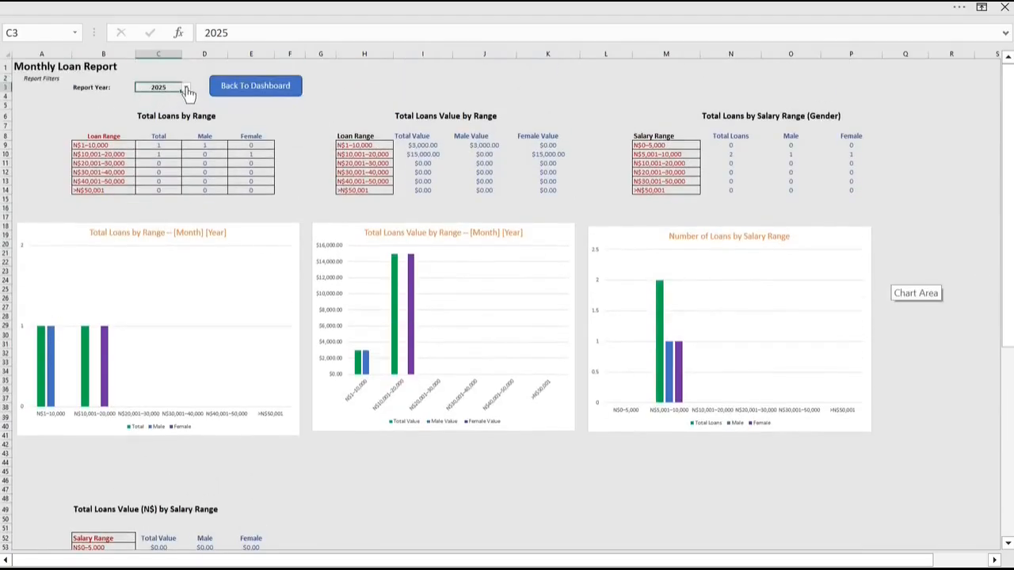
click(187, 90)
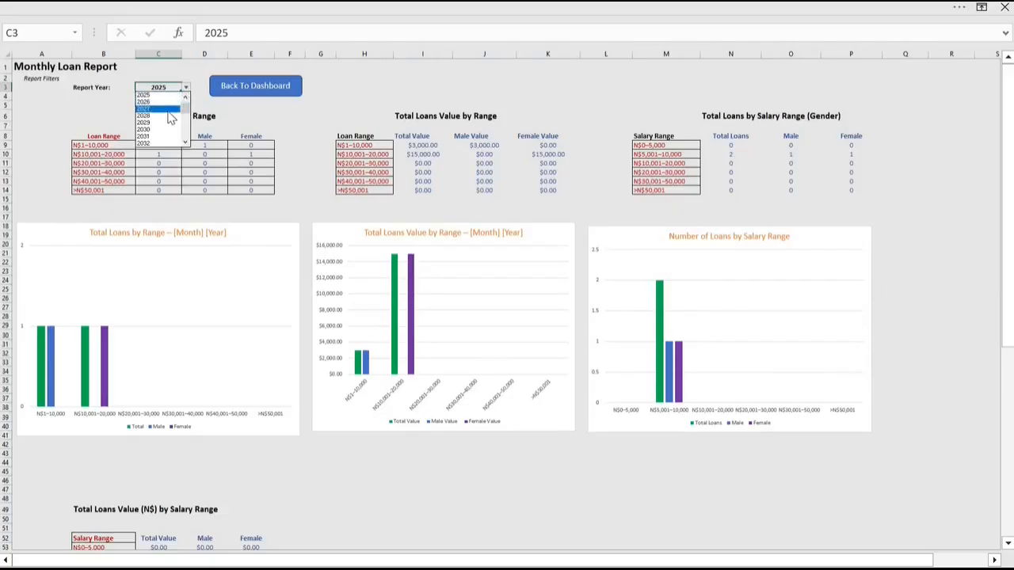
click(170, 110)
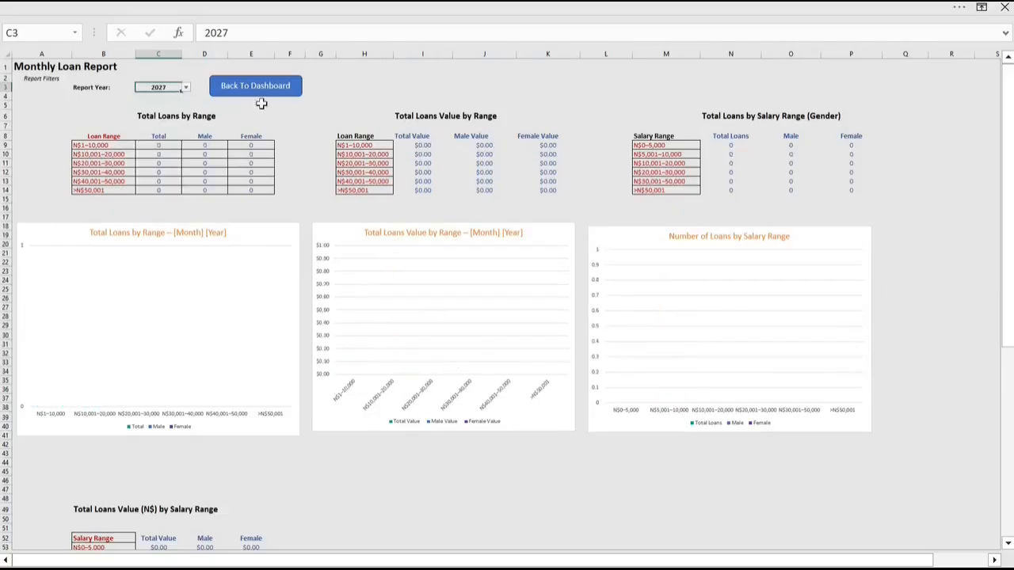
Step: Set the annual report's year back to 2025 and return to the dashboard
click(187, 89)
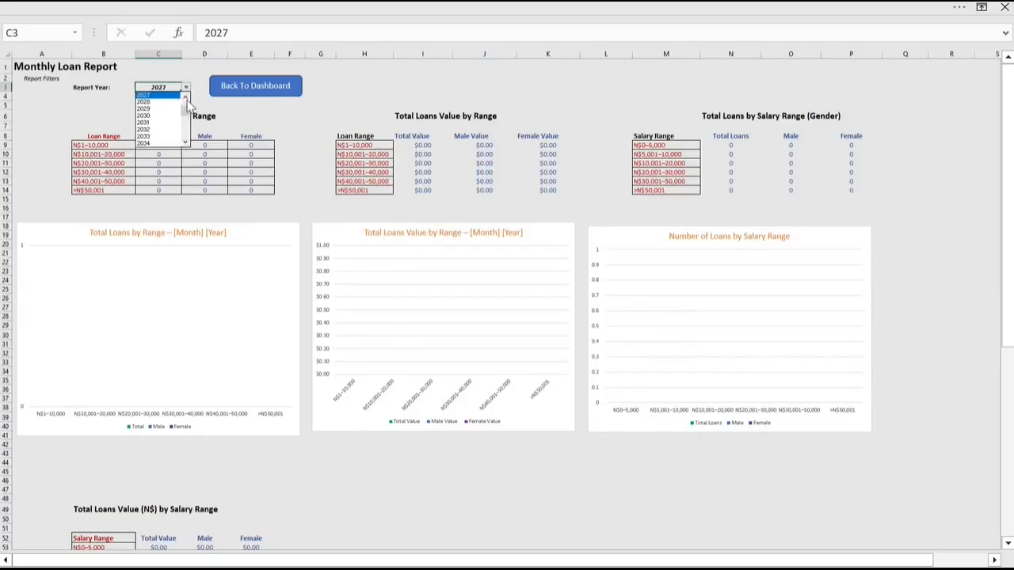
scroll(147, 117, up, 1)
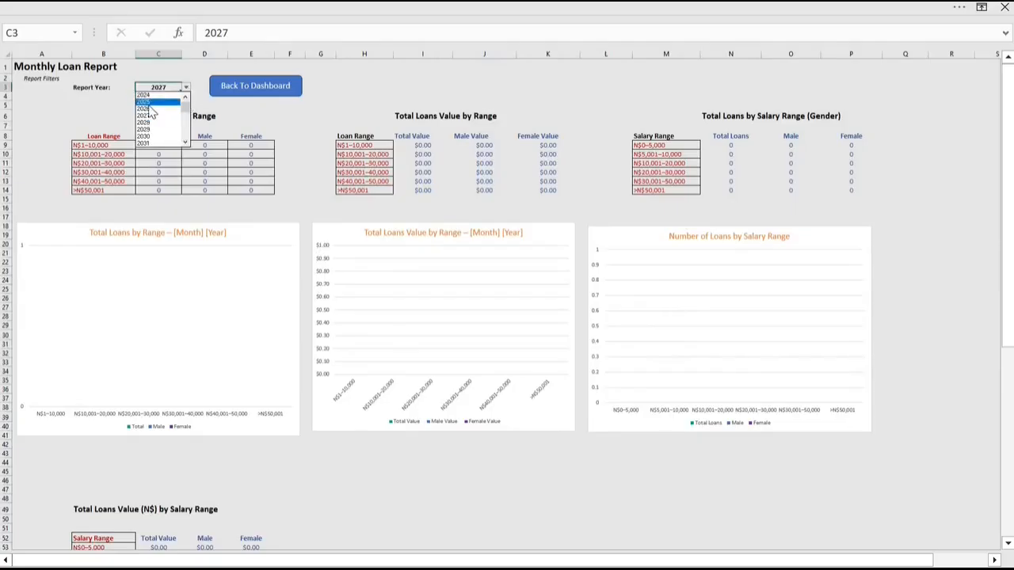
click(148, 104)
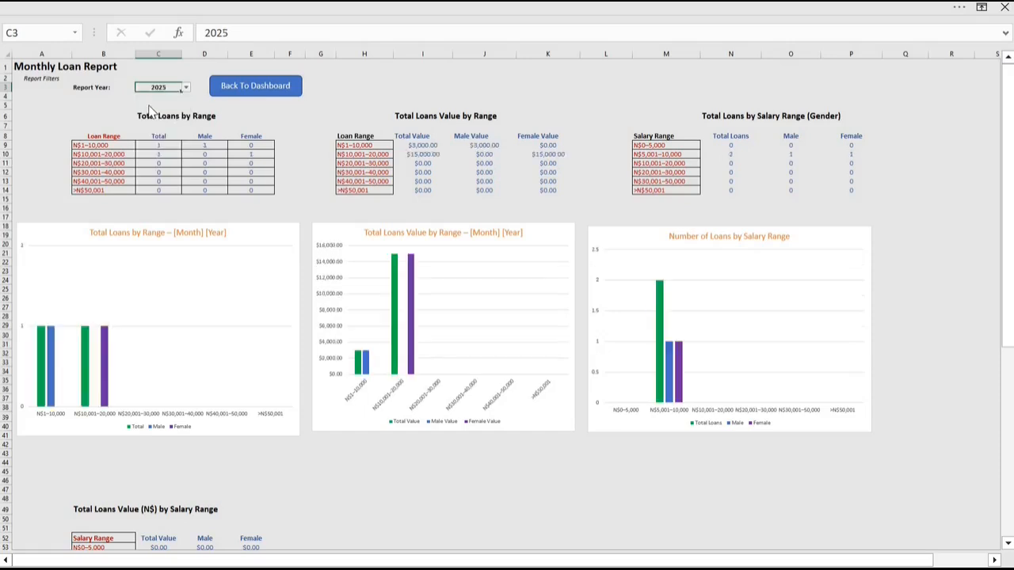
click(256, 91)
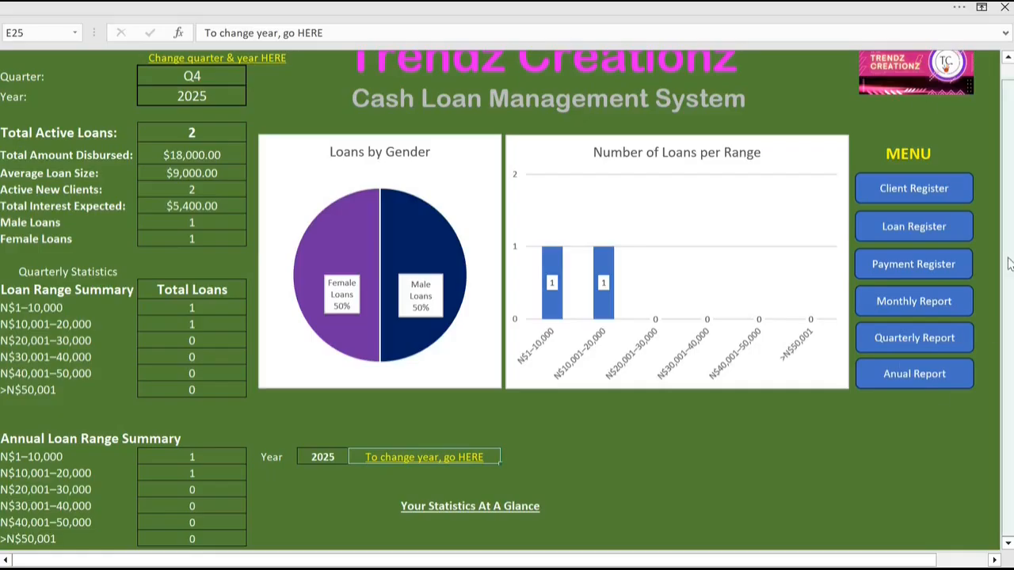
drag(1010, 252, 1011, 312)
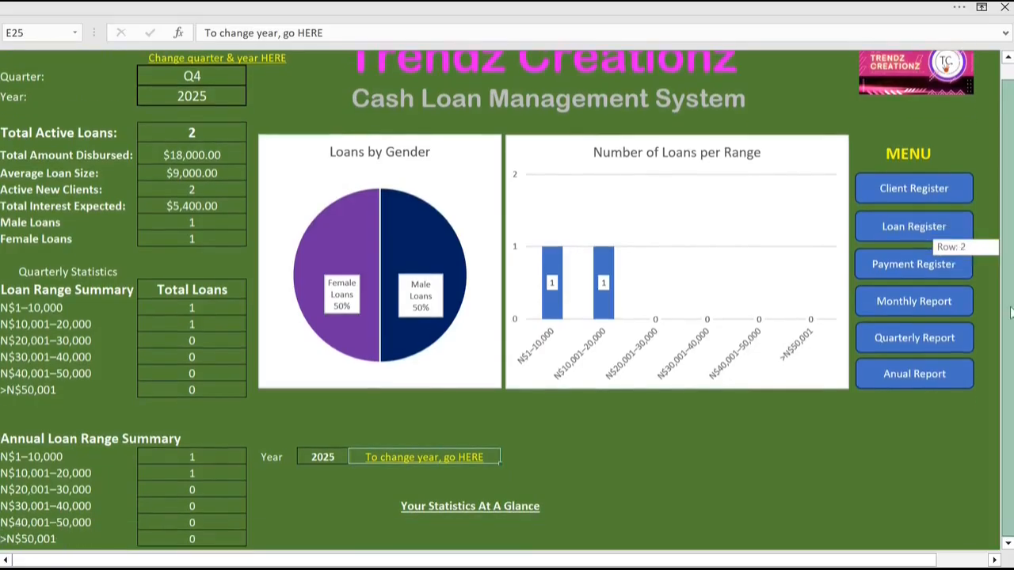
drag(1011, 247, 1011, 173)
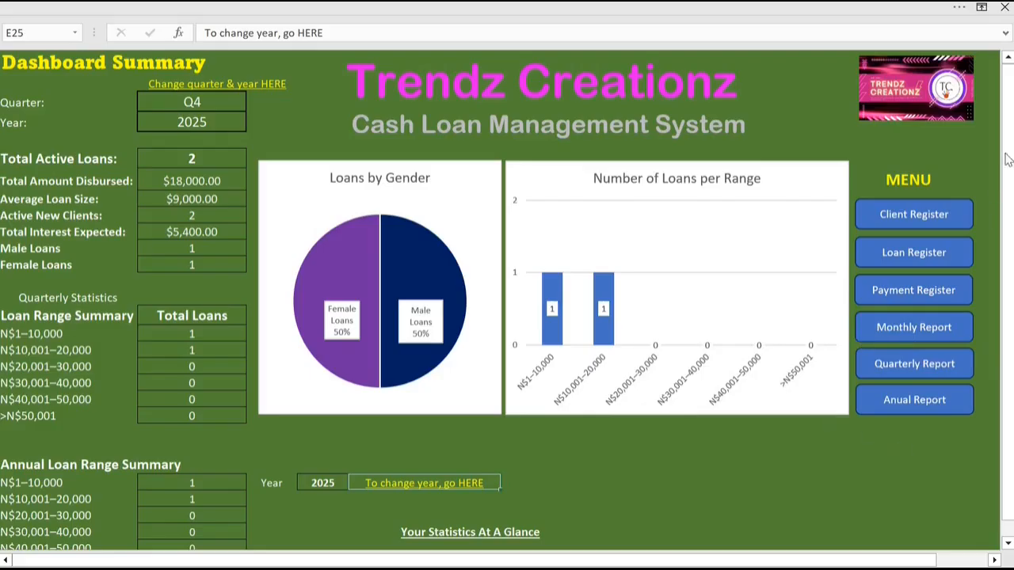
drag(1009, 150, 1009, 160)
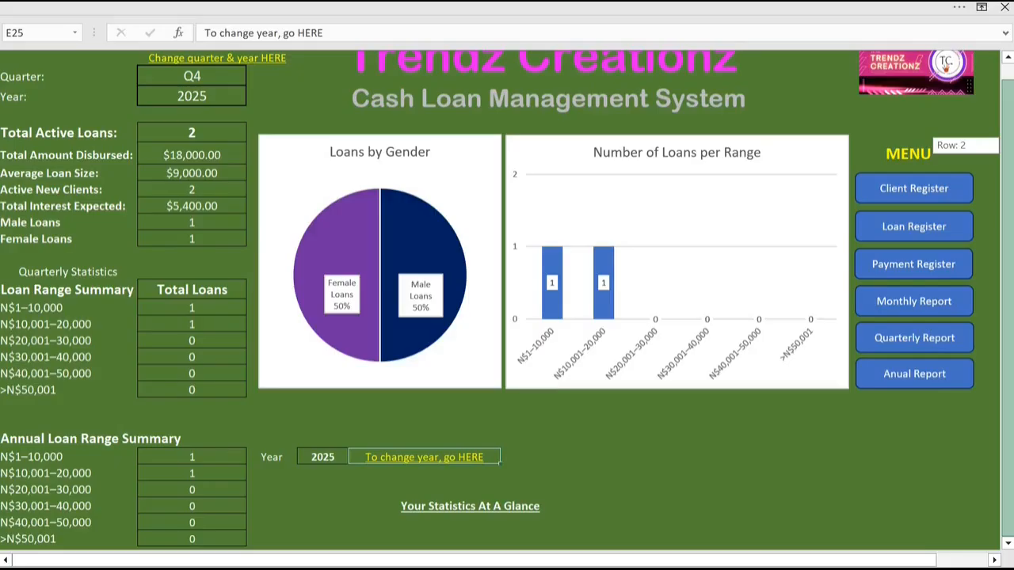
drag(1009, 196, 1012, 106)
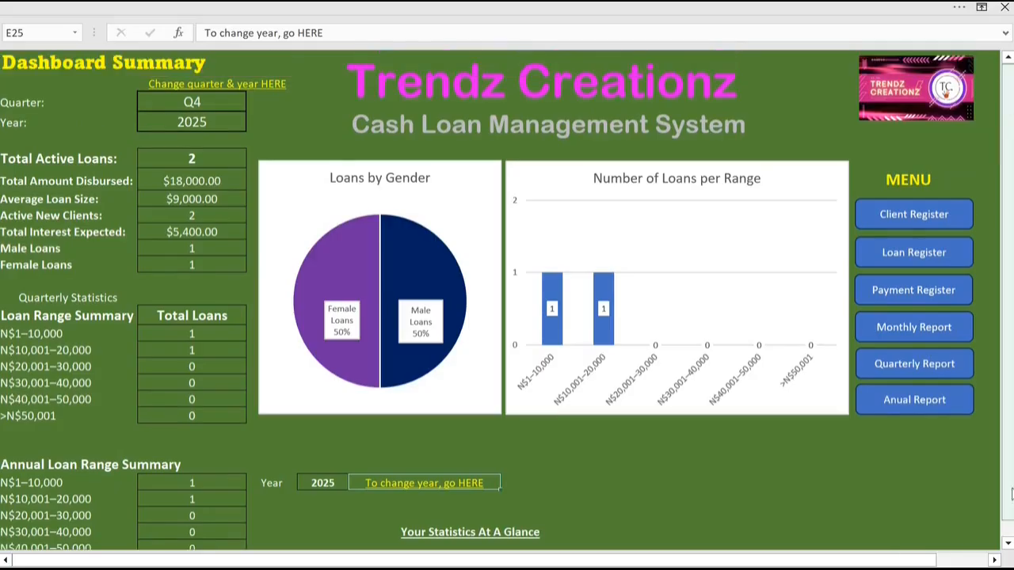
Step: Review the dashboard's annual loan range summary and the loan range and salary range pie charts, and return to the dashboard summary
click(1008, 547)
click(1009, 546)
click(1008, 547)
click(1008, 547)
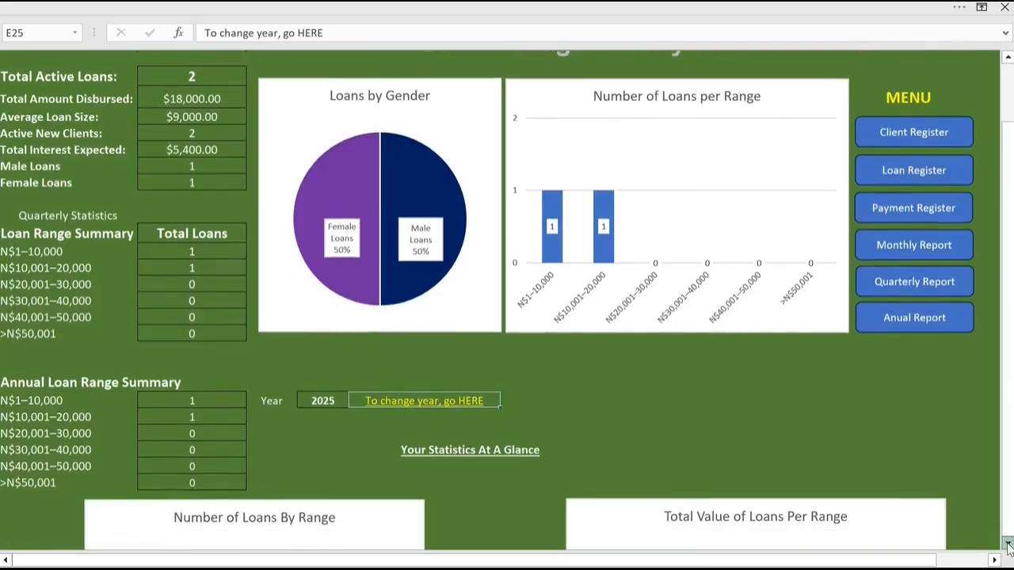
click(1008, 547)
click(1009, 547)
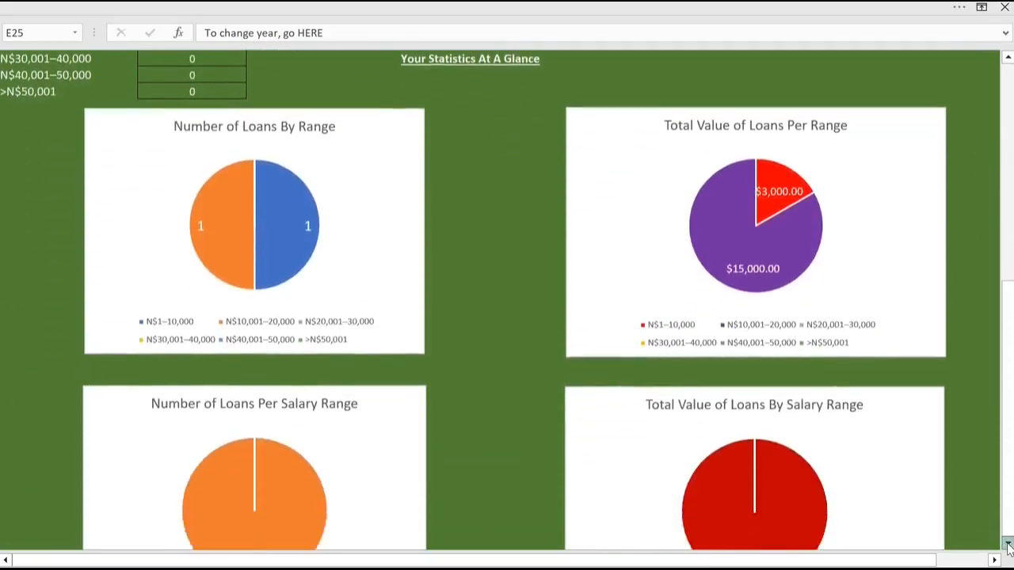
click(1008, 547)
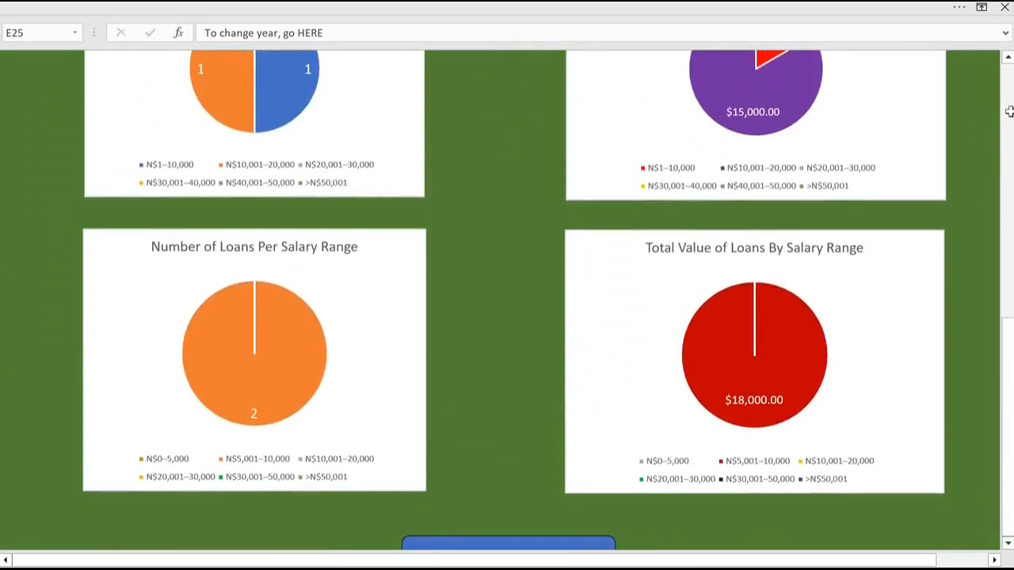
click(1009, 58)
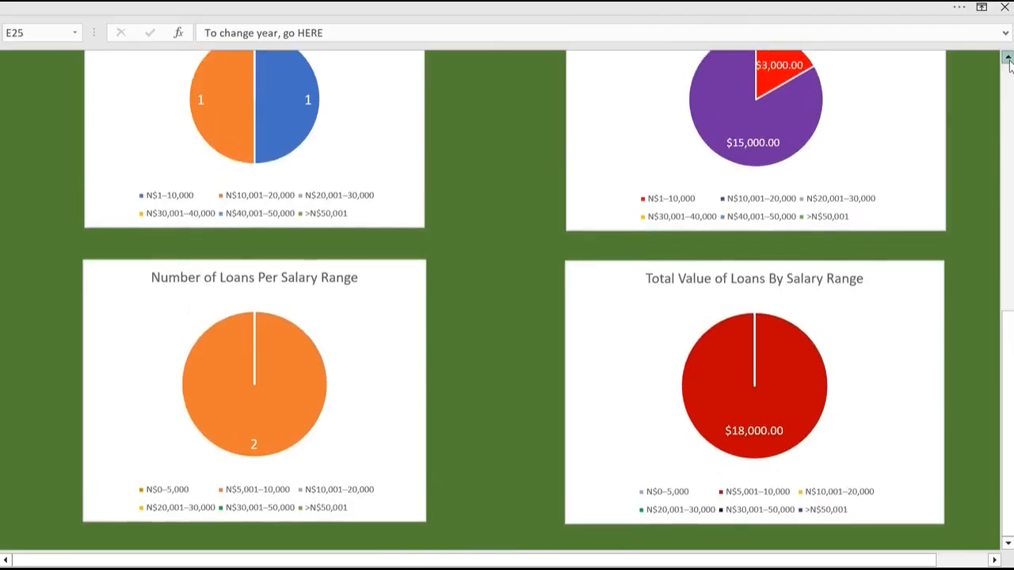
click(1009, 57)
click(1008, 58)
click(1009, 58)
click(1009, 58)
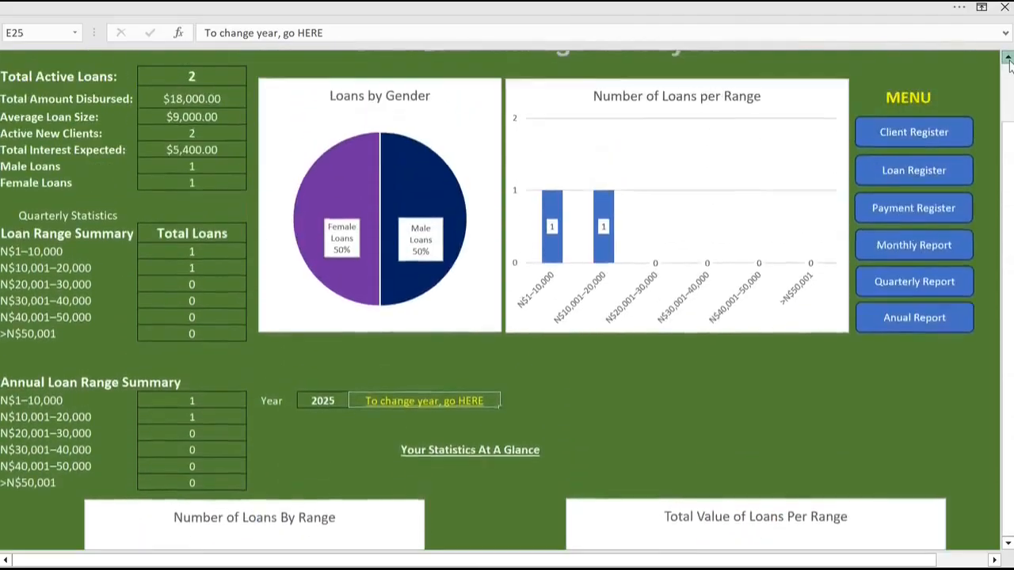
click(1008, 58)
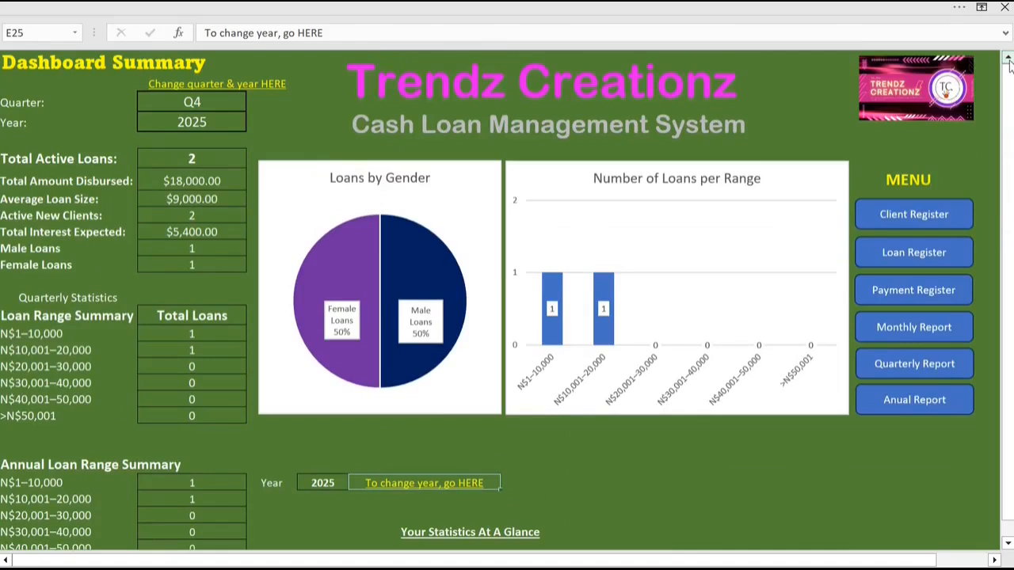